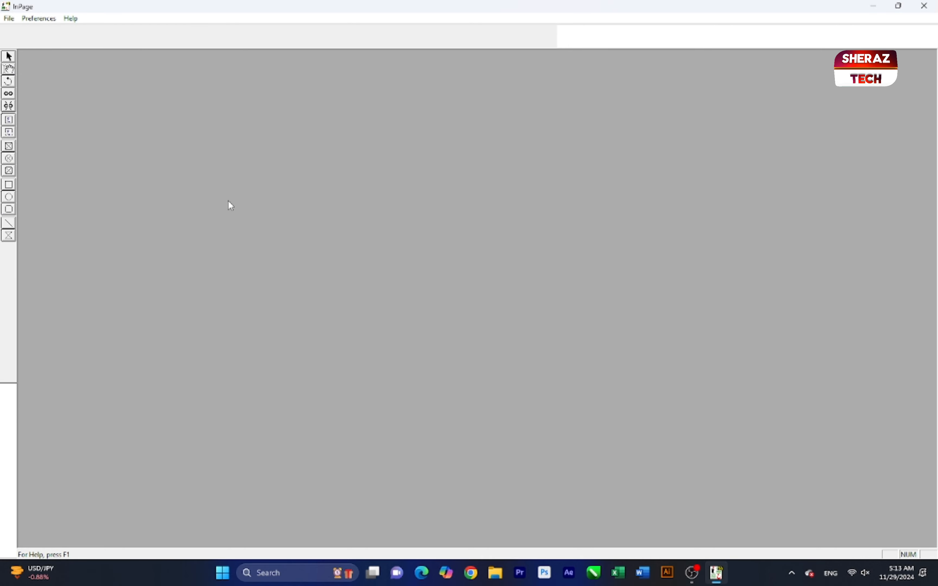
- Create a new one-page A4 document in portrait orientation with right-to-left direction
{"action": "key", "text": "ctrl+n"}
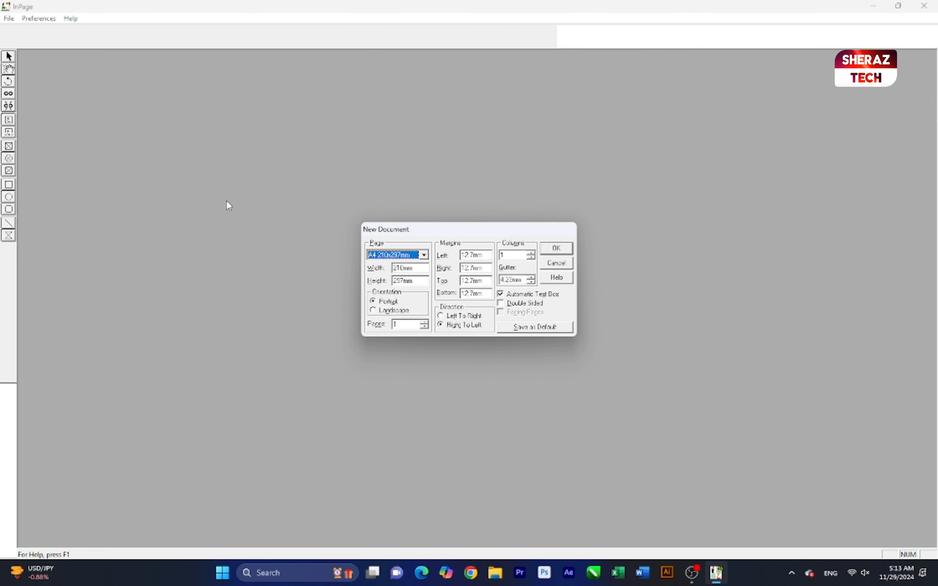
{"action": "key", "text": "Return"}
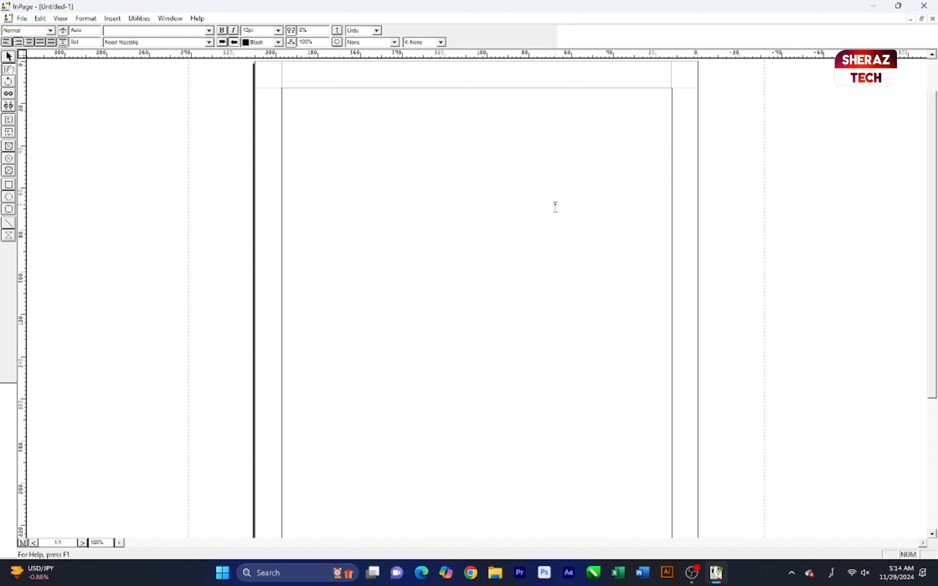
{"action": "key", "text": "ctrl+2"}
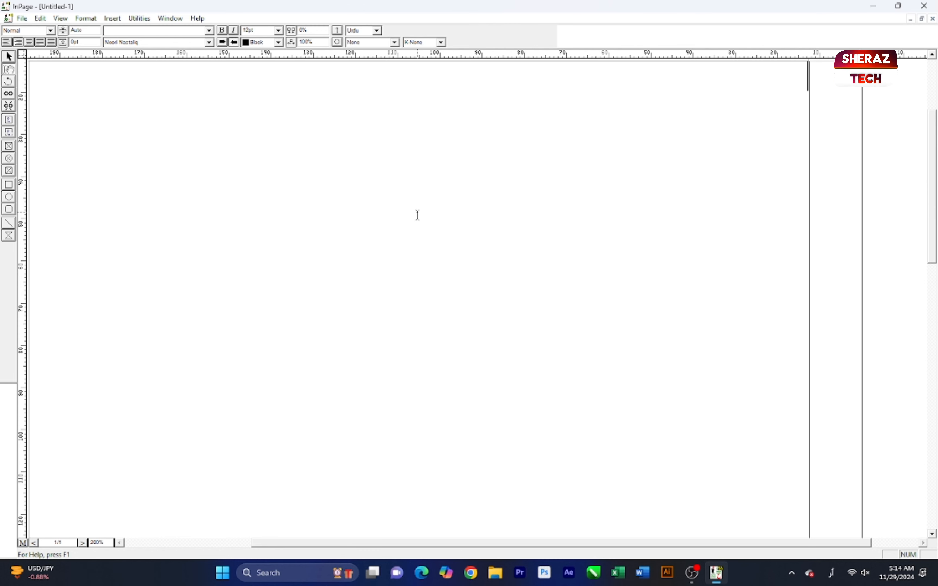
- Enter the Urdu text "ایس اے گرافکس" on the first line of the page
{"action": "type", "text": "یسے"}
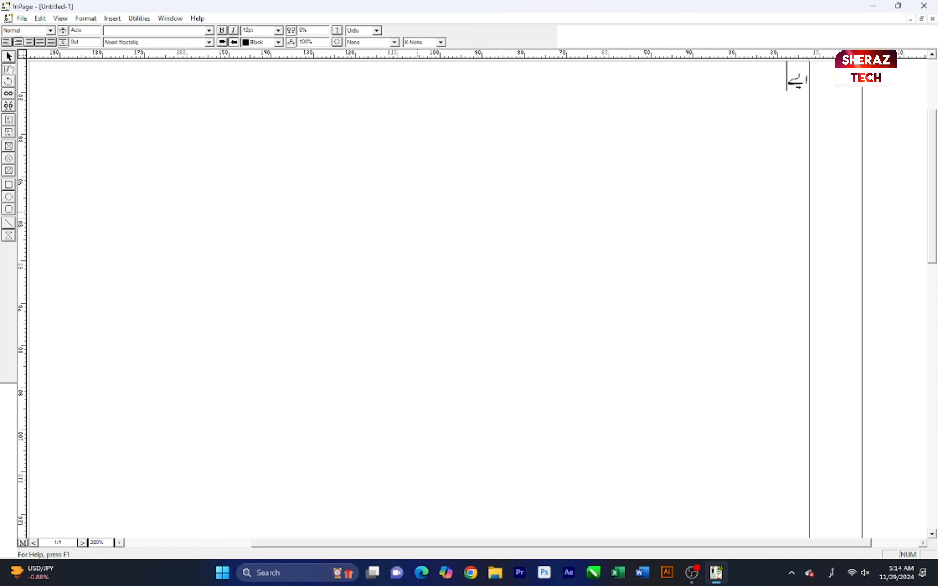
{"action": "key", "text": "BackSpace"}
{"action": "type", "text": "اے"}
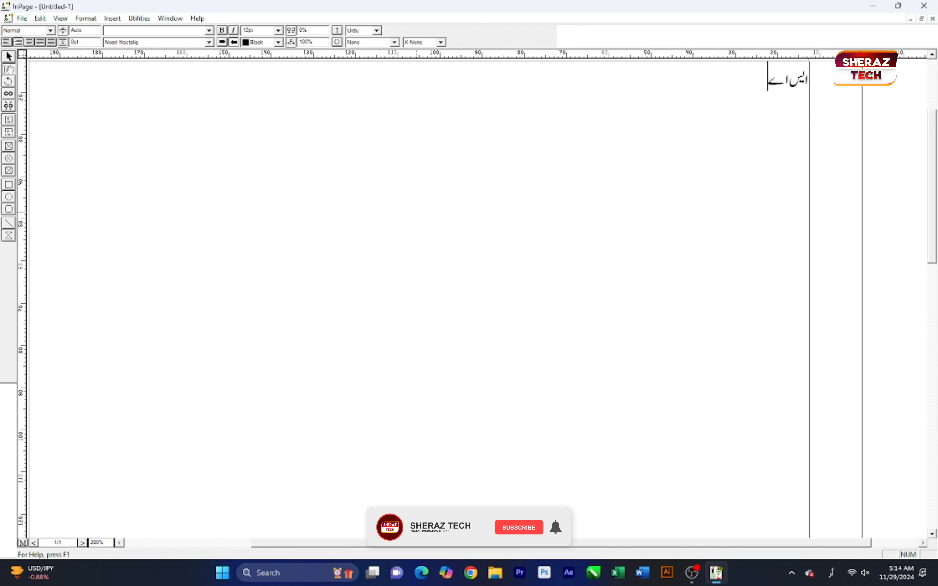
{"action": "type", "text": " گرافکسن"}
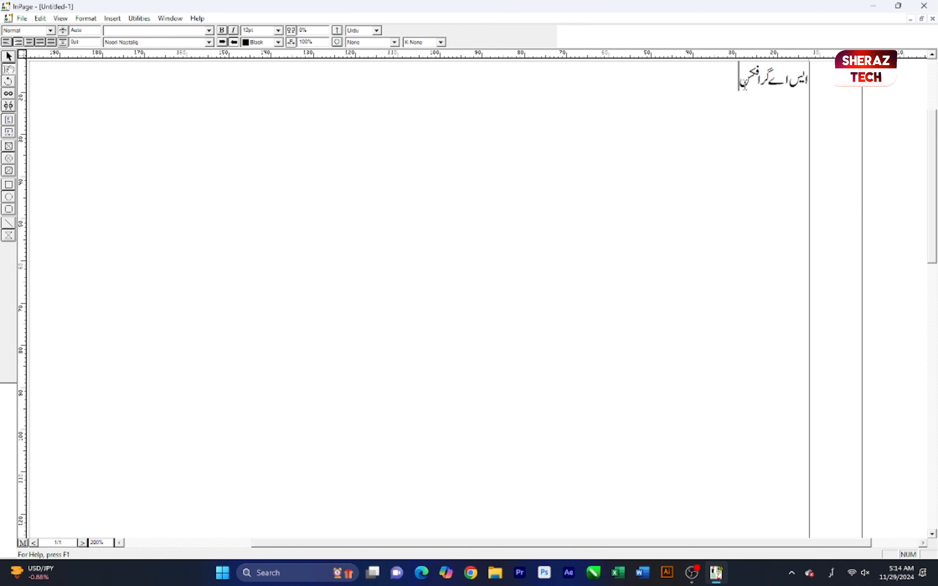
- Try selecting only the word "گرافکس" and the whole line of text, clearing the selection each time
{"action": "double_click", "coordinate": [743, 86]}
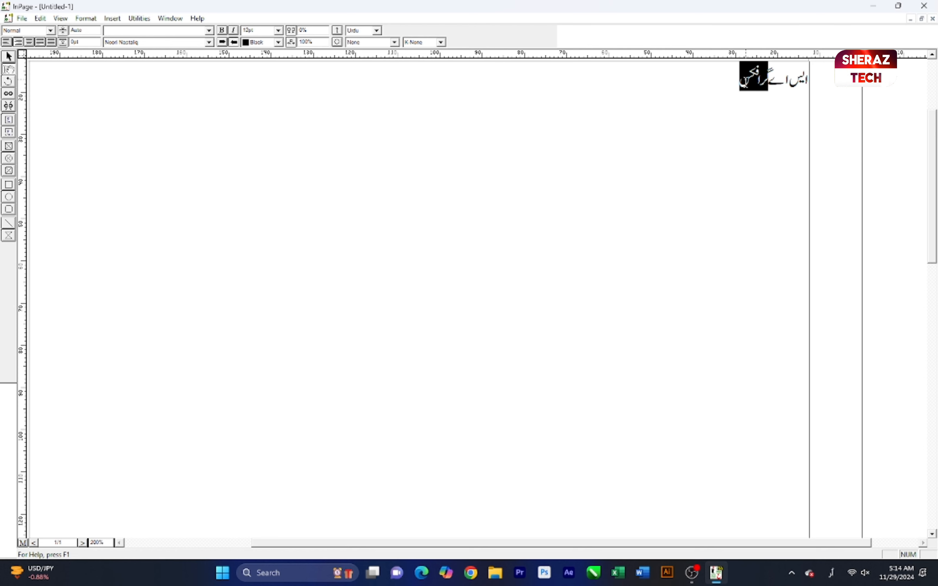
{"action": "left_click", "coordinate": [737, 82]}
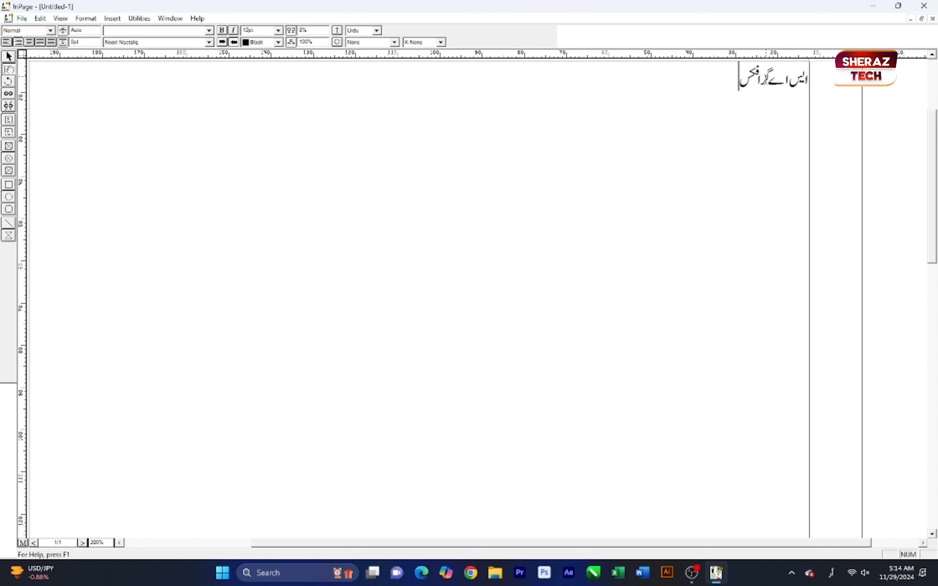
{"action": "double_click", "coordinate": [757, 79]}
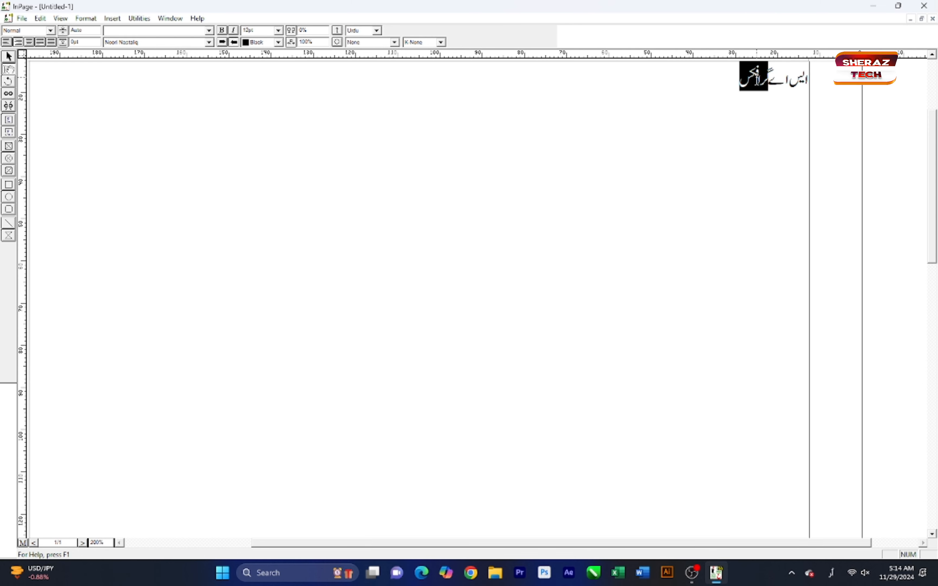
{"action": "key", "text": "ctrl+a"}
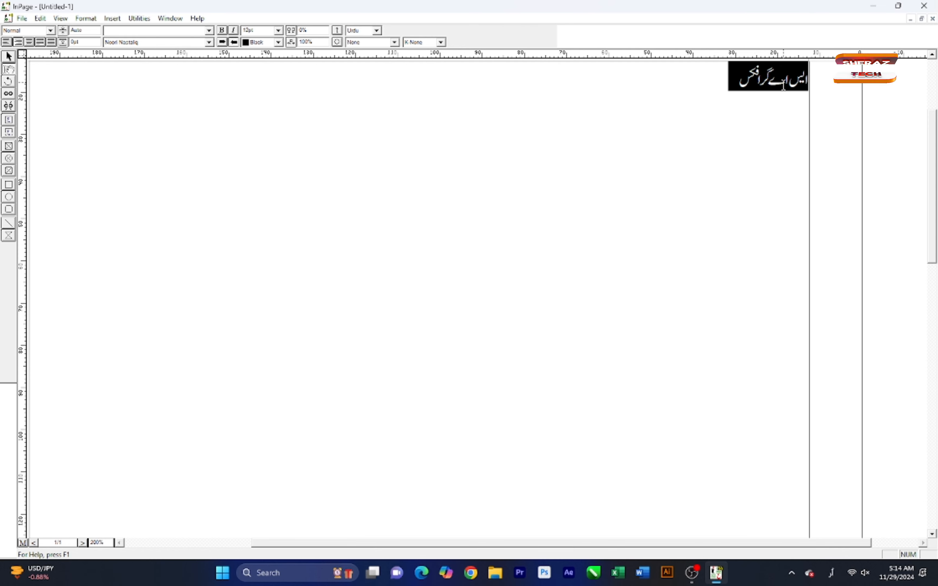
{"action": "left_click", "coordinate": [699, 81]}
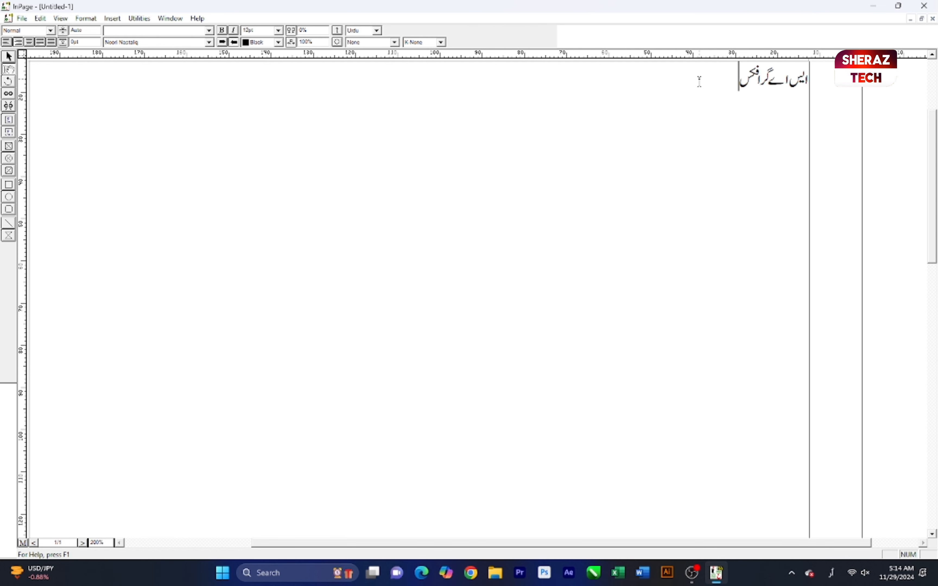
{"action": "key", "text": "ctrl+a"}
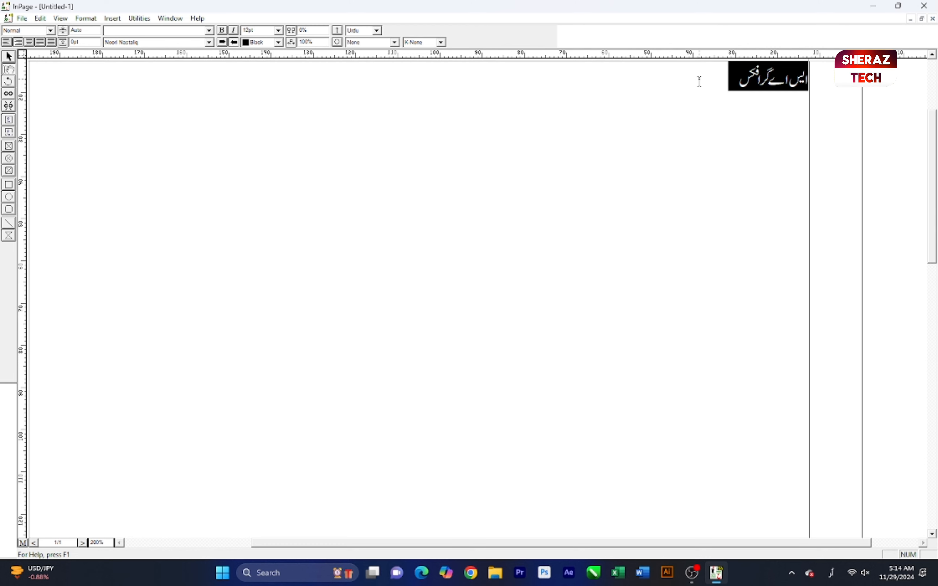
{"action": "left_click", "coordinate": [697, 82]}
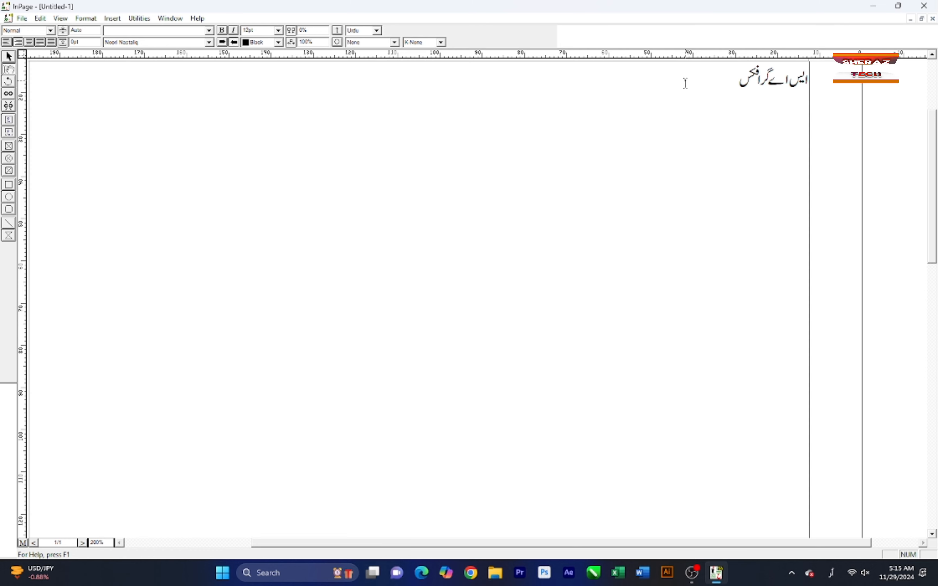
- Select the whole Urdu line and set its font to Faiz Nastaliq
{"action": "left_click_drag", "start_coordinate": [727, 83], "coordinate": [807, 83]}
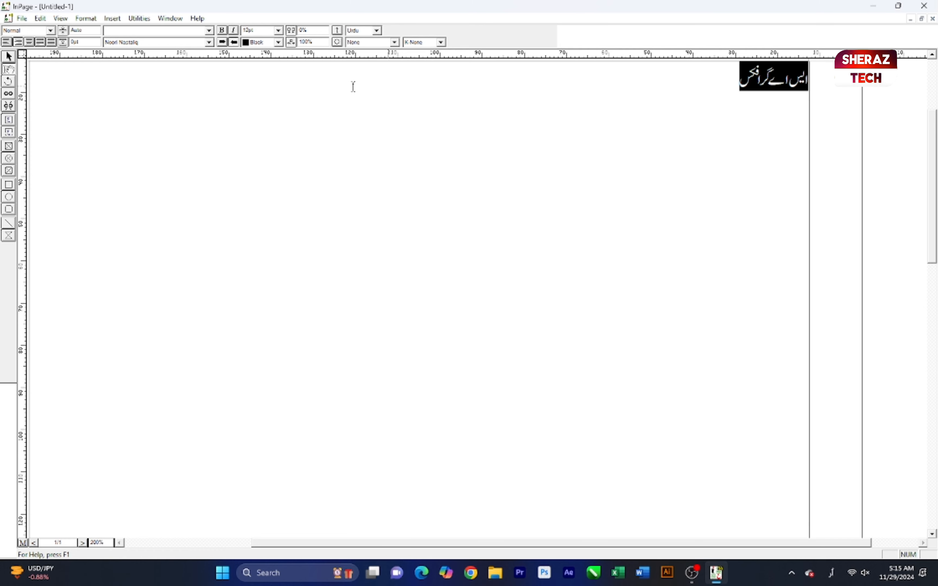
{"action": "left_click", "coordinate": [209, 42]}
{"action": "left_click", "coordinate": [209, 42]}
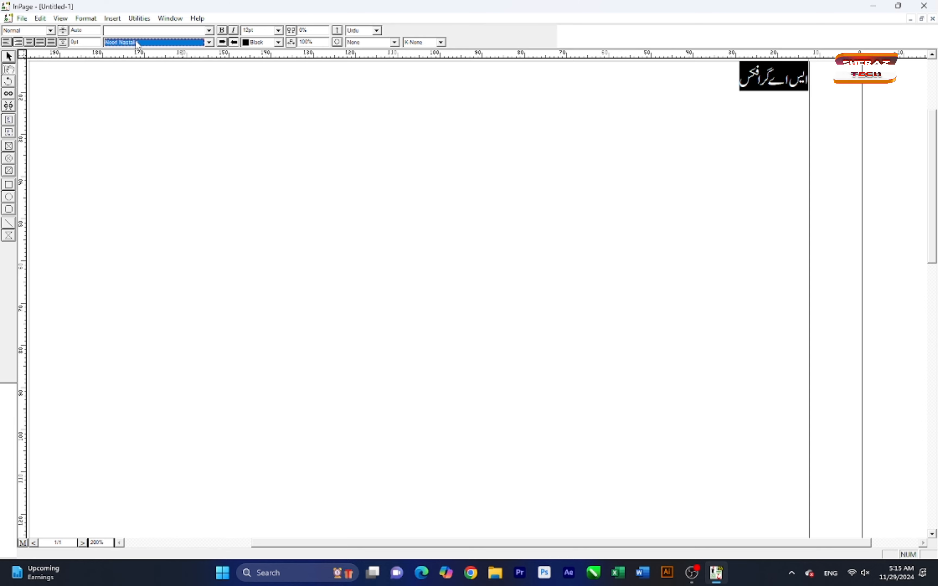
{"action": "left_click", "coordinate": [209, 42]}
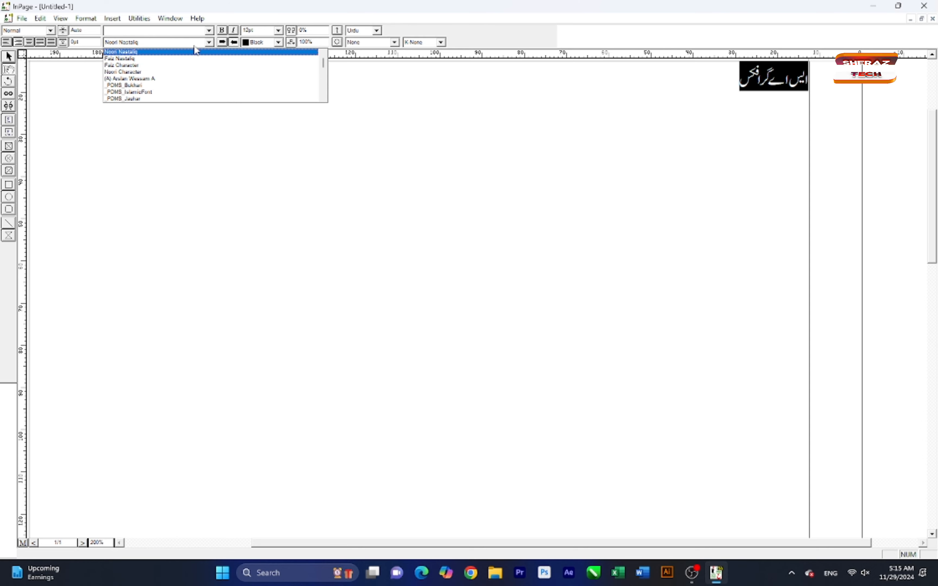
{"action": "left_click", "coordinate": [170, 59]}
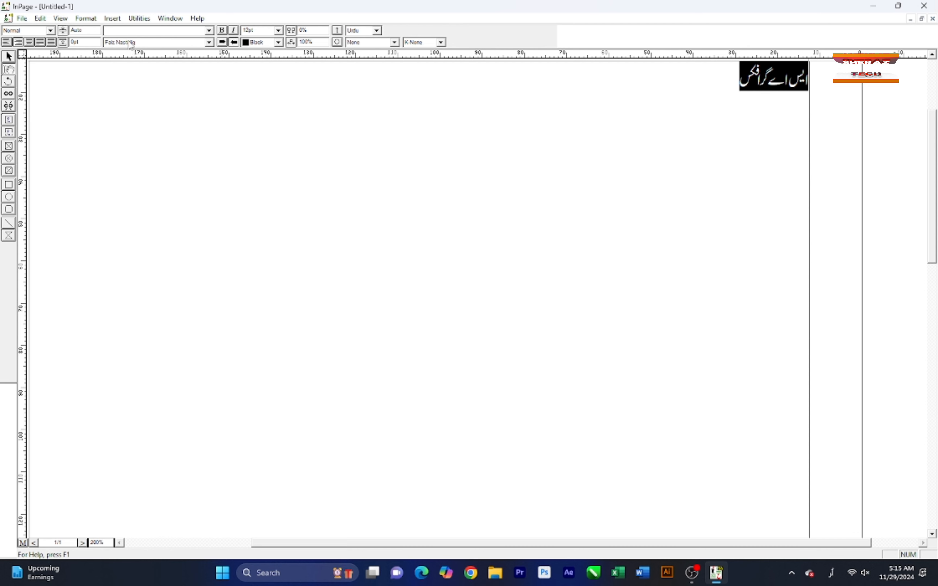
- Try the Bombay Black Unicode font on the selected text, followed by AlQalam Abuzar
{"action": "left_click", "coordinate": [209, 42]}
{"action": "type", "text": "bom"}
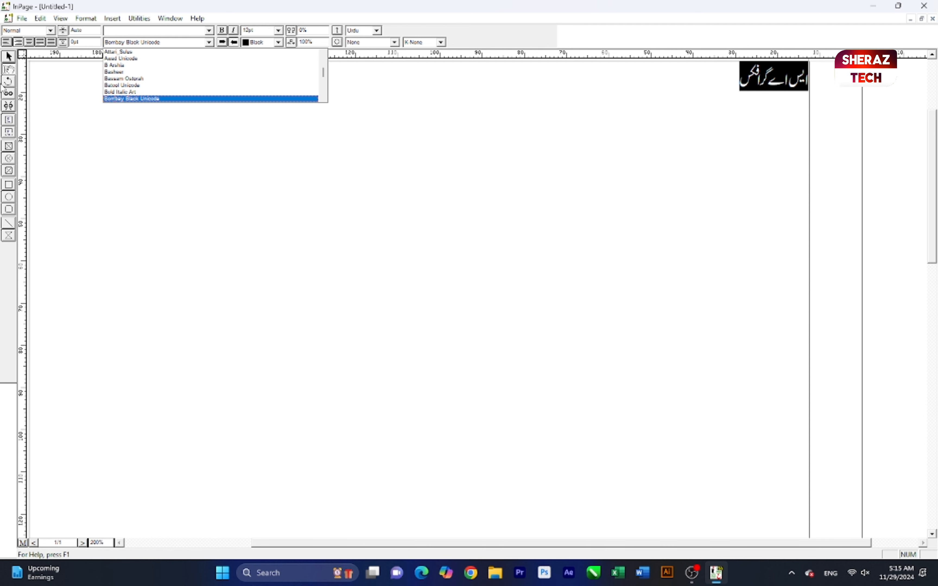
{"action": "key", "text": "Return"}
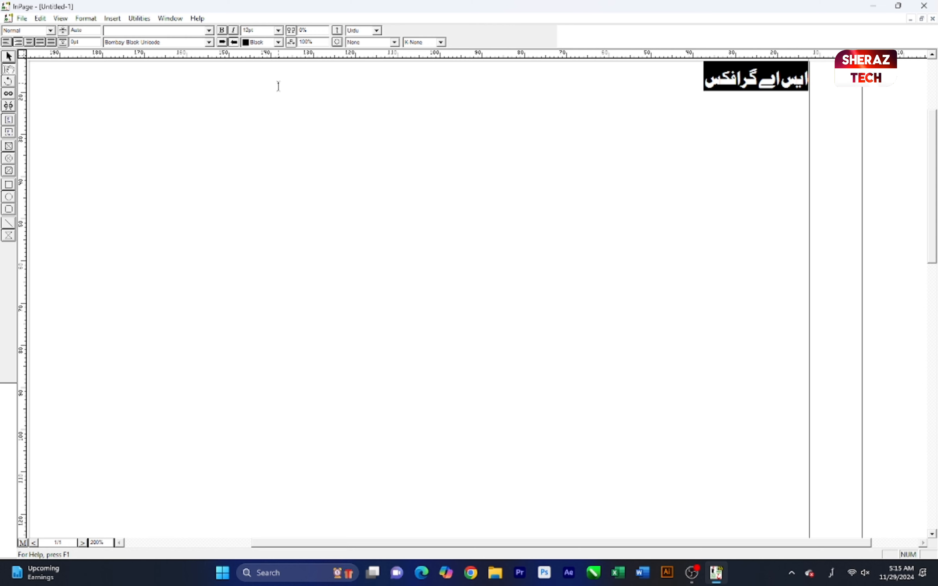
{"action": "left_click", "coordinate": [189, 43]}
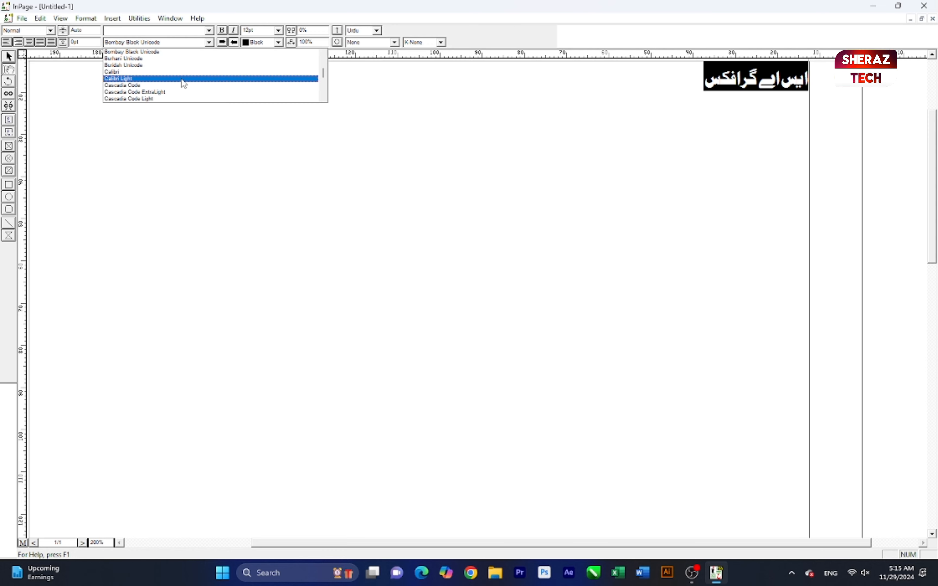
{"action": "type", "text": "alqalam"}
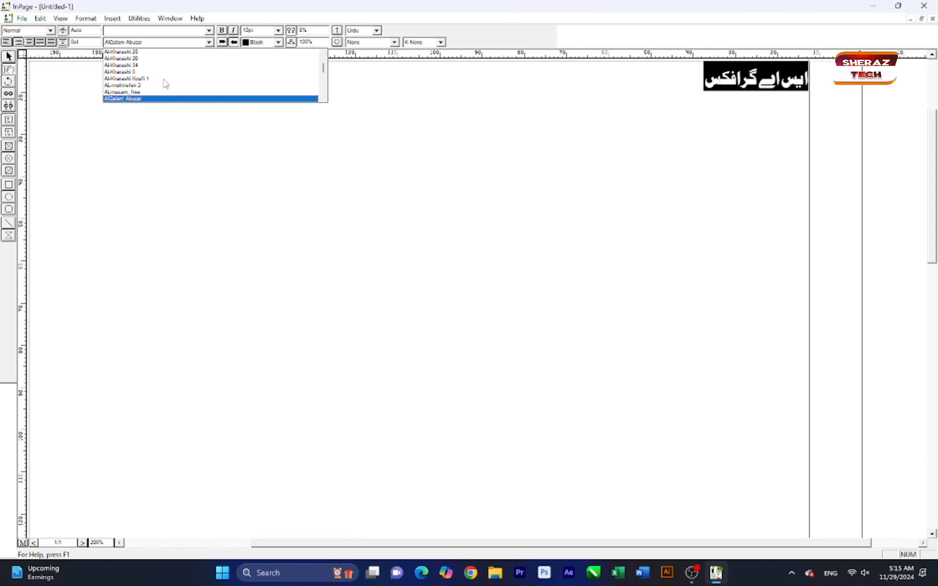
{"action": "key", "text": "Return"}
- Try the following AlQalam fonts one after another on the selected text, including Fahad, Farhan, Fawad Bold, Ferdaos and Hassan
{"action": "left_click", "coordinate": [147, 43]}
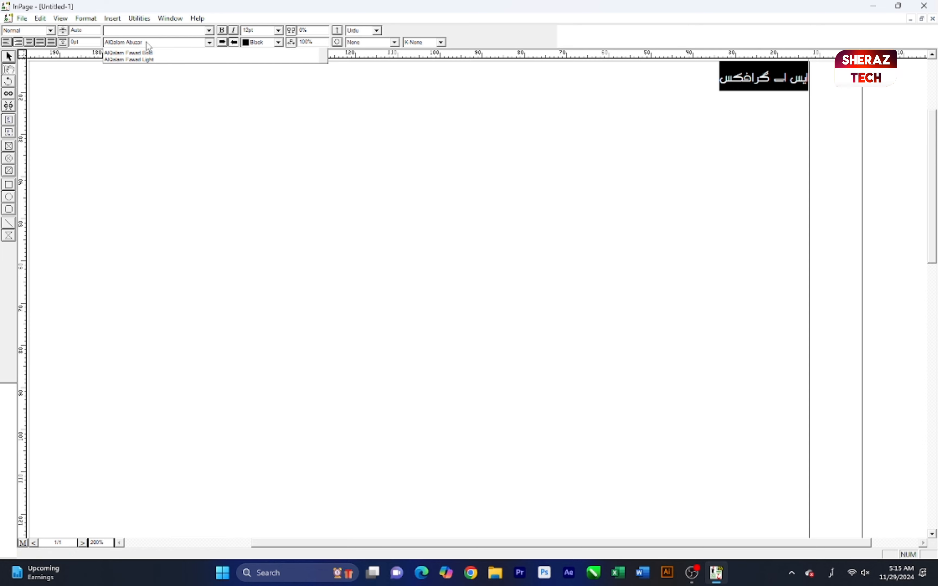
{"action": "key", "text": "Down"}
{"action": "key", "text": "Return"}
{"action": "left_click", "coordinate": [147, 43]}
{"action": "key", "text": "Down"}
{"action": "key", "text": "Return"}
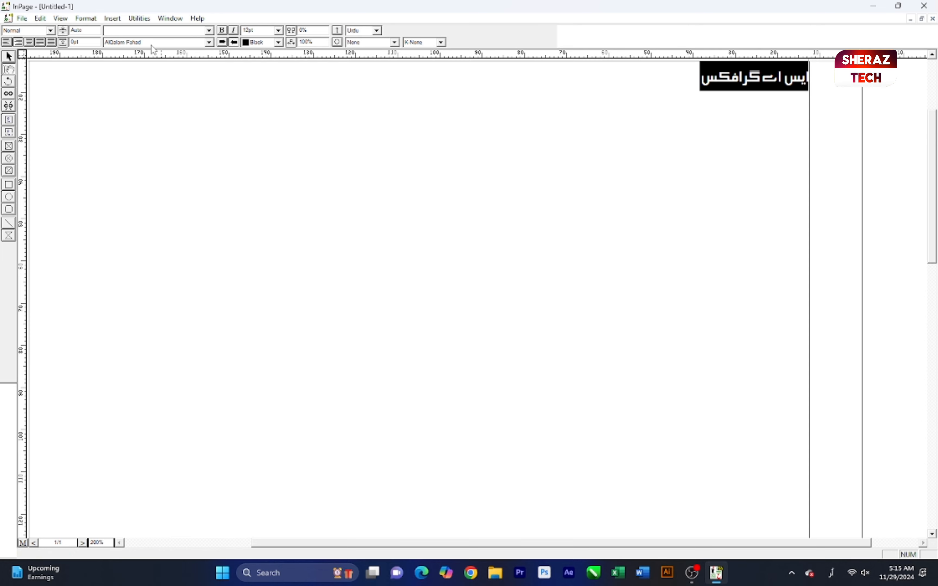
{"action": "left_click", "coordinate": [151, 45]}
{"action": "key", "text": "Down"}
{"action": "key", "text": "Return"}
{"action": "left_click", "coordinate": [151, 45]}
{"action": "key", "text": "Down"}
{"action": "key", "text": "Return"}
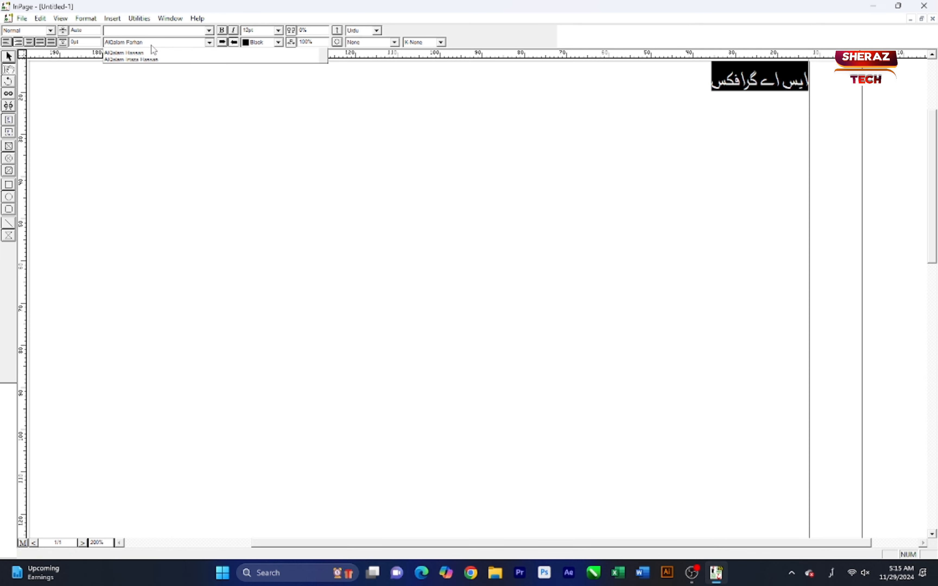
{"action": "left_click", "coordinate": [151, 45]}
{"action": "key", "text": "Down"}
{"action": "key", "text": "Return"}
{"action": "left_click", "coordinate": [151, 45]}
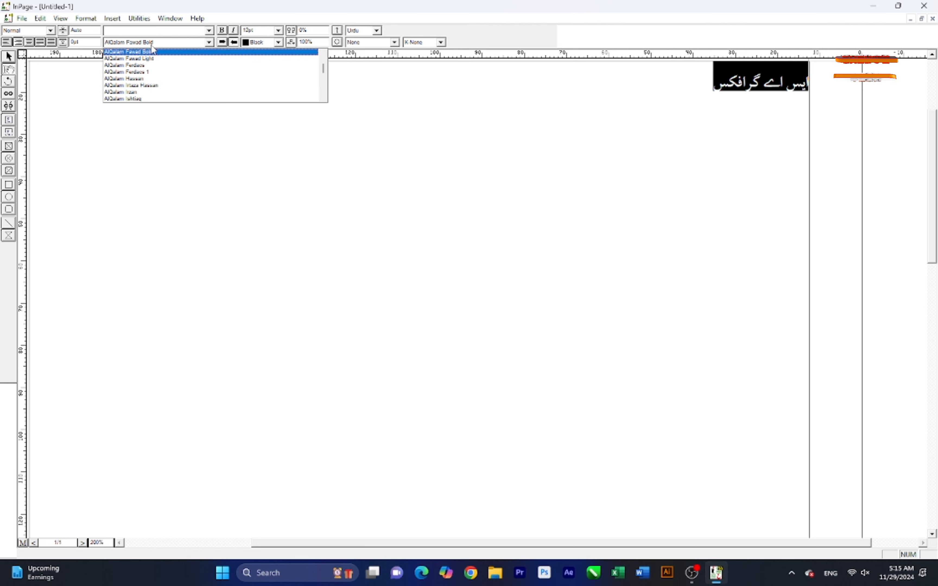
{"action": "key", "text": "Down"}
{"action": "key", "text": "Return"}
{"action": "left_click", "coordinate": [151, 45]}
{"action": "key", "text": "Down"}
{"action": "key", "text": "Return"}
{"action": "left_click", "coordinate": [151, 46]}
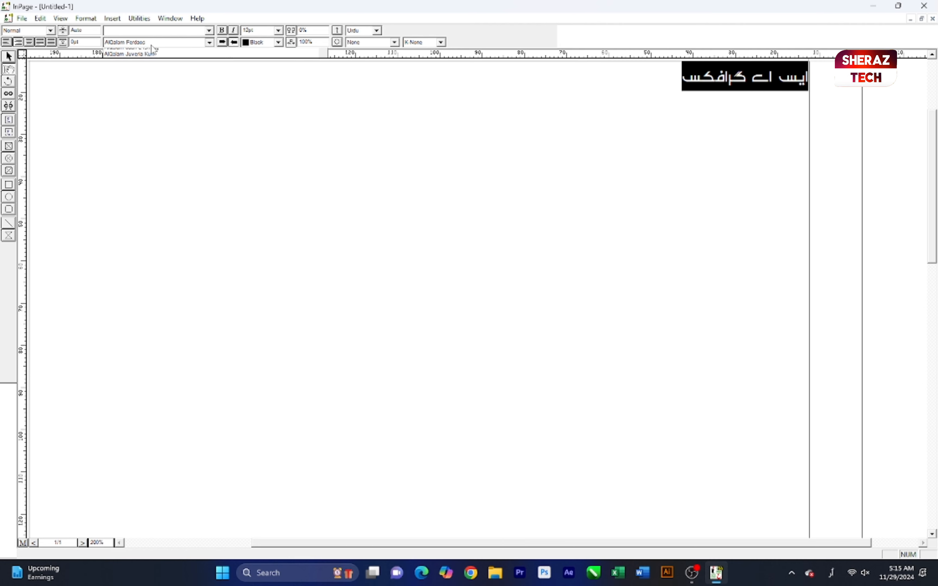
{"action": "key", "text": "Down"}
{"action": "key", "text": "Return"}
{"action": "left_click", "coordinate": [151, 45]}
{"action": "key", "text": "Down"}
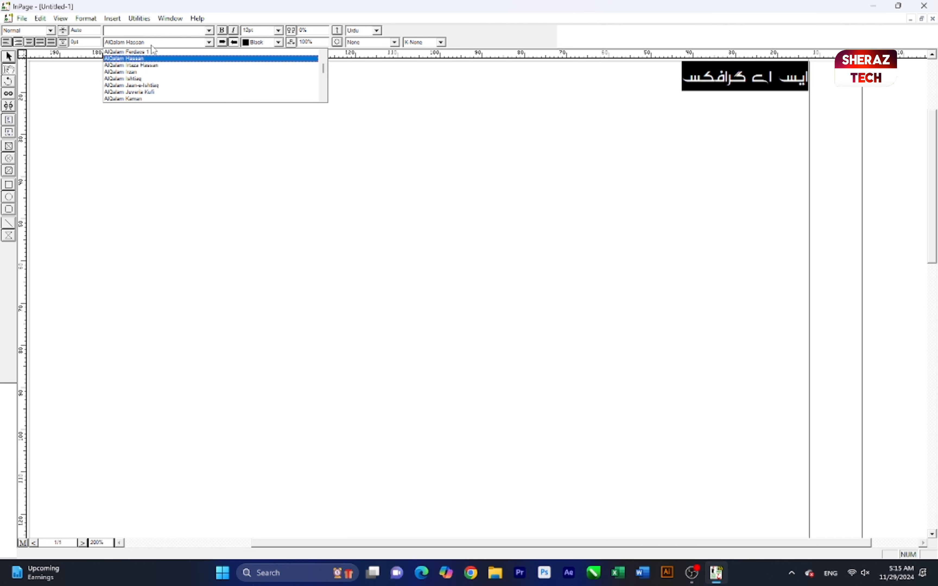
{"action": "key", "text": "Return"}
{"action": "left_click", "coordinate": [153, 45]}
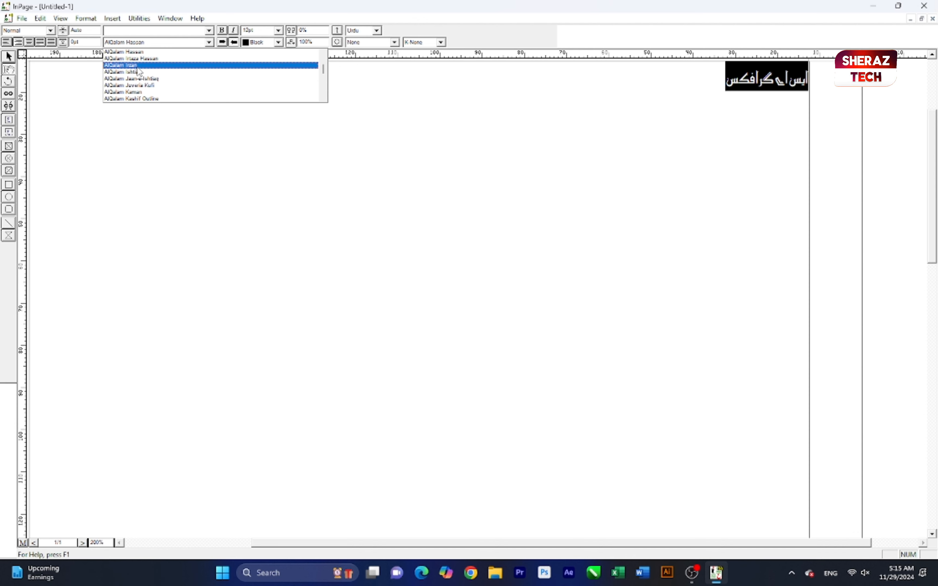
{"action": "left_click", "coordinate": [139, 66]}
- Set the Urdu line's font to AlQalam Teknor and clear the text selection
{"action": "left_click", "coordinate": [146, 43]}
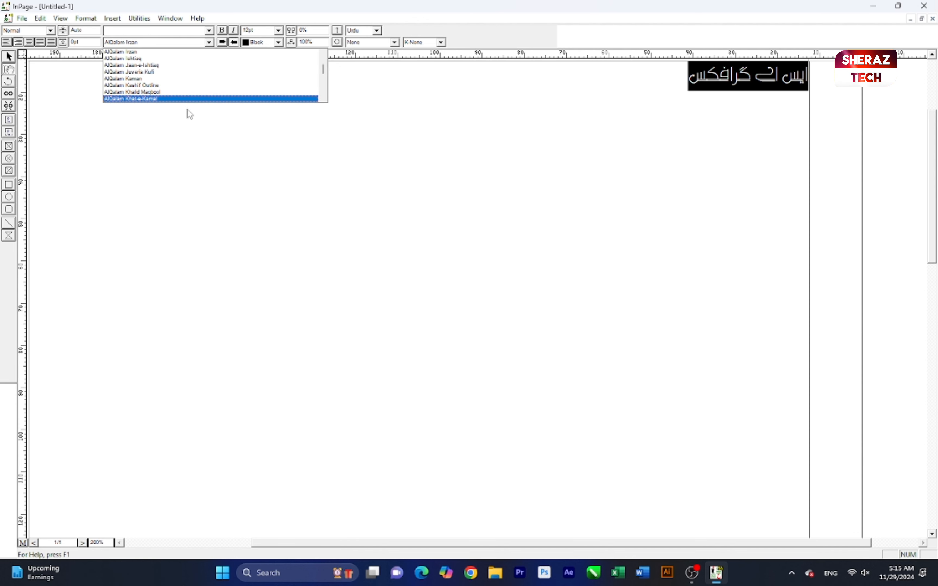
{"action": "scroll", "coordinate": [176, 90], "scroll_direction": "down", "scroll_amount": 5}
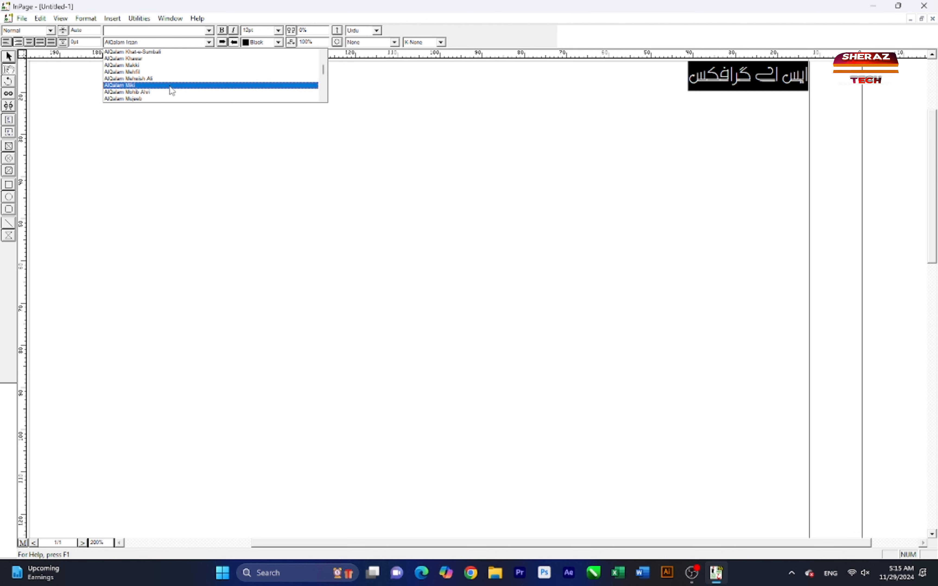
{"action": "scroll", "coordinate": [168, 80], "scroll_direction": "down", "scroll_amount": 5}
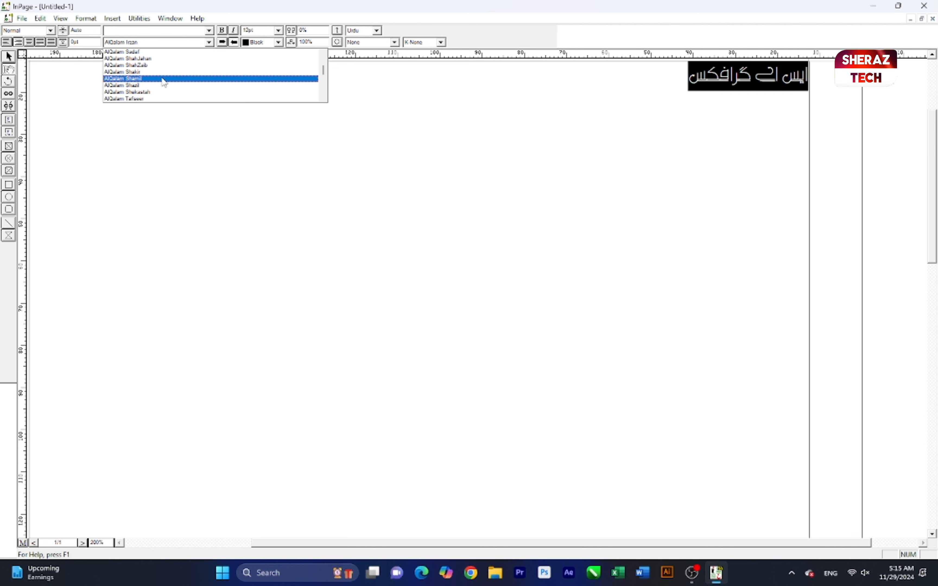
{"action": "scroll", "coordinate": [163, 82], "scroll_direction": "down", "scroll_amount": 1}
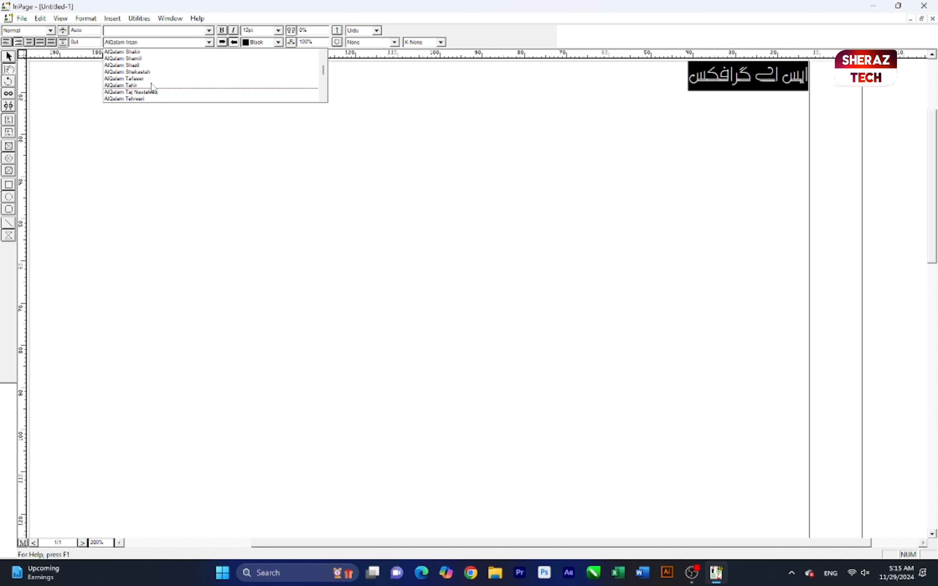
{"action": "scroll", "coordinate": [152, 85], "scroll_direction": "down", "scroll_amount": 1}
{"action": "left_click", "coordinate": [140, 85]}
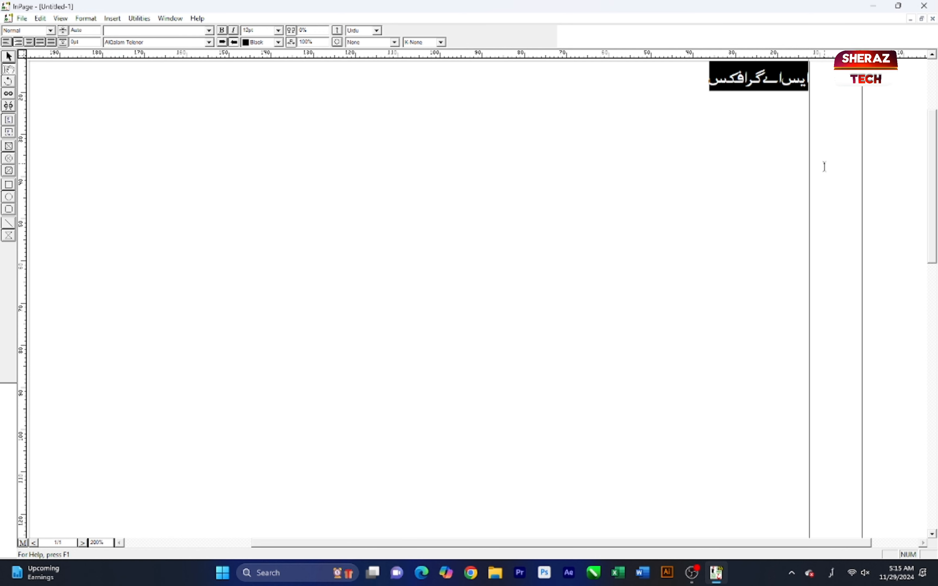
{"action": "left_click", "coordinate": [646, 109]}
{"action": "left_click_drag", "start_coordinate": [616, 97], "coordinate": [920, 98]}
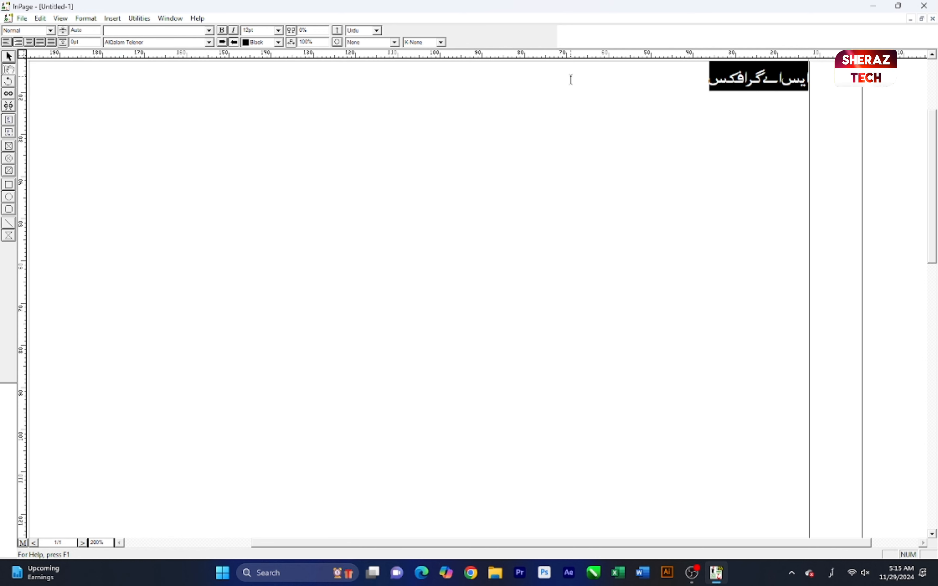
{"action": "left_click", "coordinate": [594, 90]}
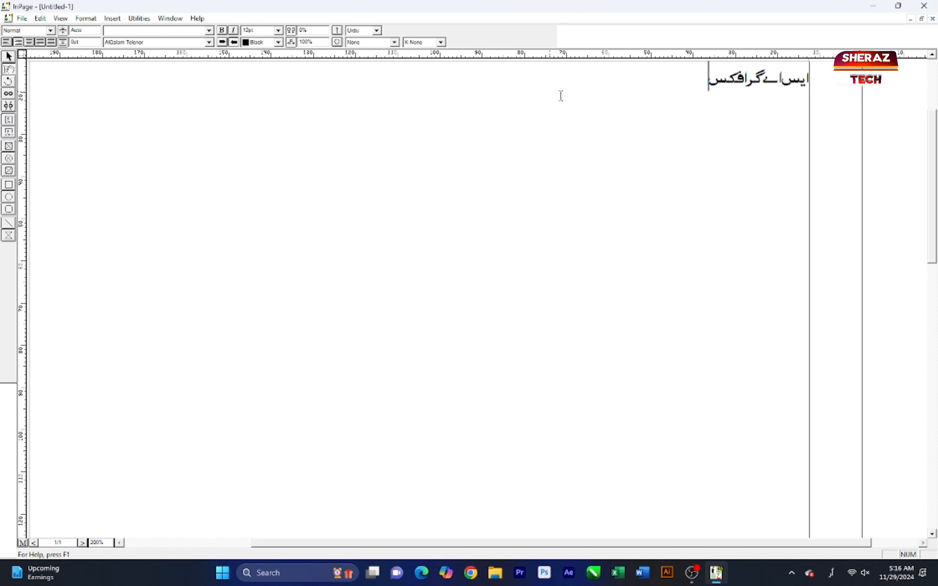
- Select the whole Urdu line, set its font to Noori Nastaliq, and clear the selection
{"action": "left_click_drag", "start_coordinate": [561, 96], "coordinate": [913, 96]}
{"action": "left_click", "coordinate": [193, 44]}
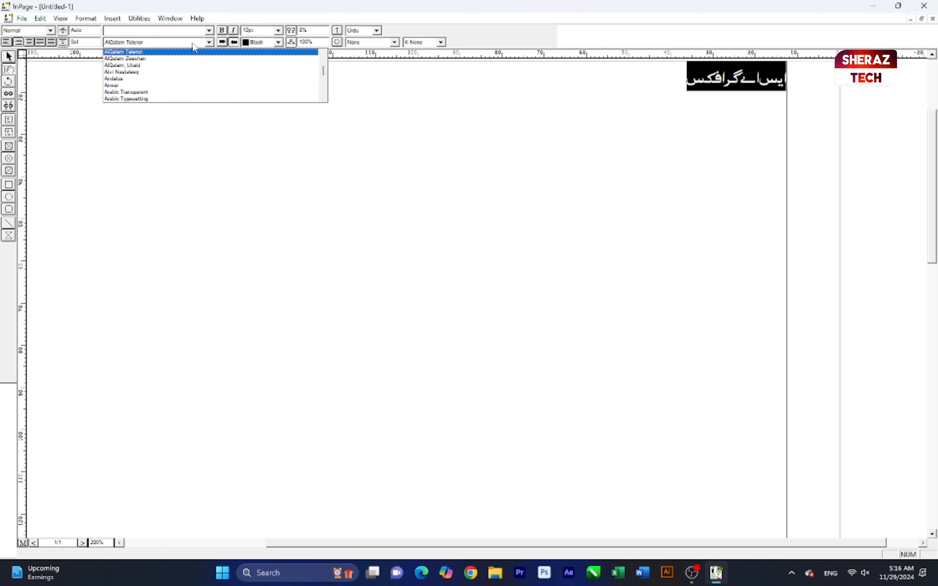
{"action": "scroll", "coordinate": [187, 88], "scroll_direction": "up", "scroll_amount": 10}
{"action": "scroll", "coordinate": [186, 88], "scroll_direction": "up", "scroll_amount": 15}
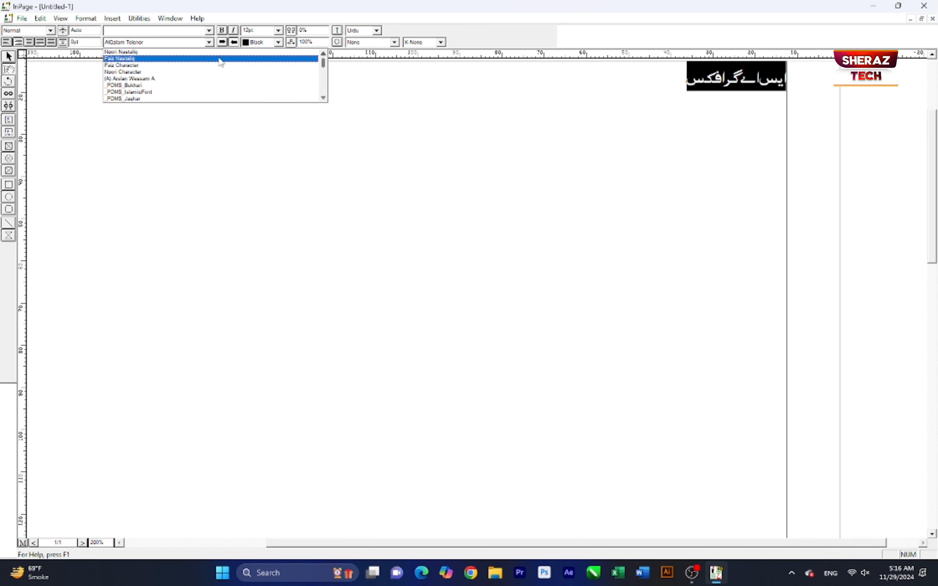
{"action": "left_click", "coordinate": [184, 52]}
{"action": "left_click", "coordinate": [613, 93]}
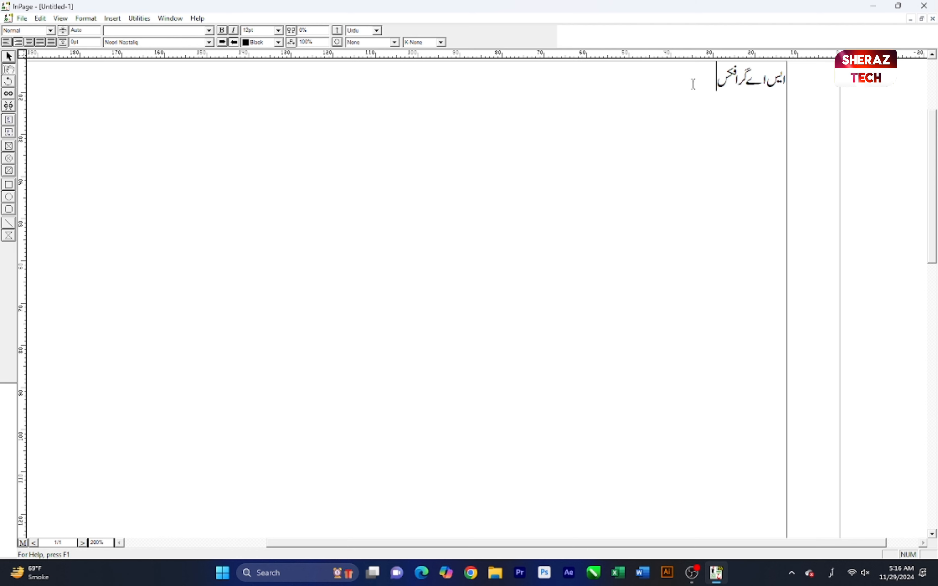
- Select the Urdu line and set its font size to 24 pt
{"action": "left_click_drag", "start_coordinate": [693, 84], "coordinate": [789, 79]}
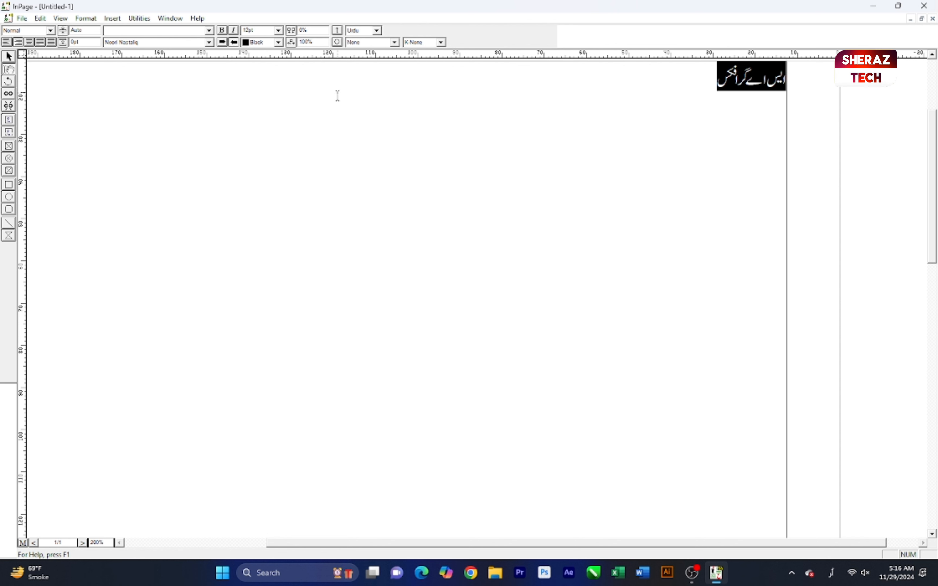
{"action": "double_click", "coordinate": [248, 30]}
{"action": "left_click", "coordinate": [278, 30]}
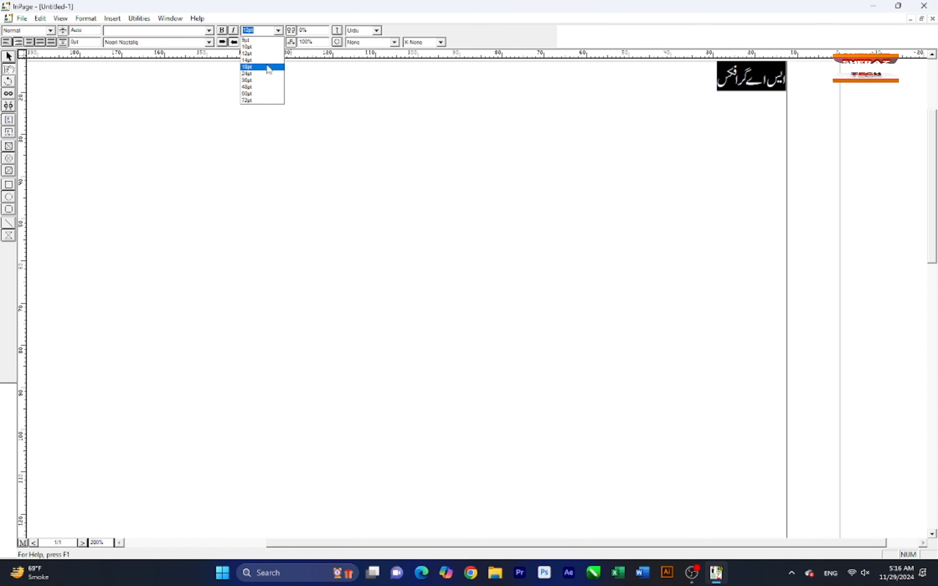
{"action": "left_click", "coordinate": [262, 74]}
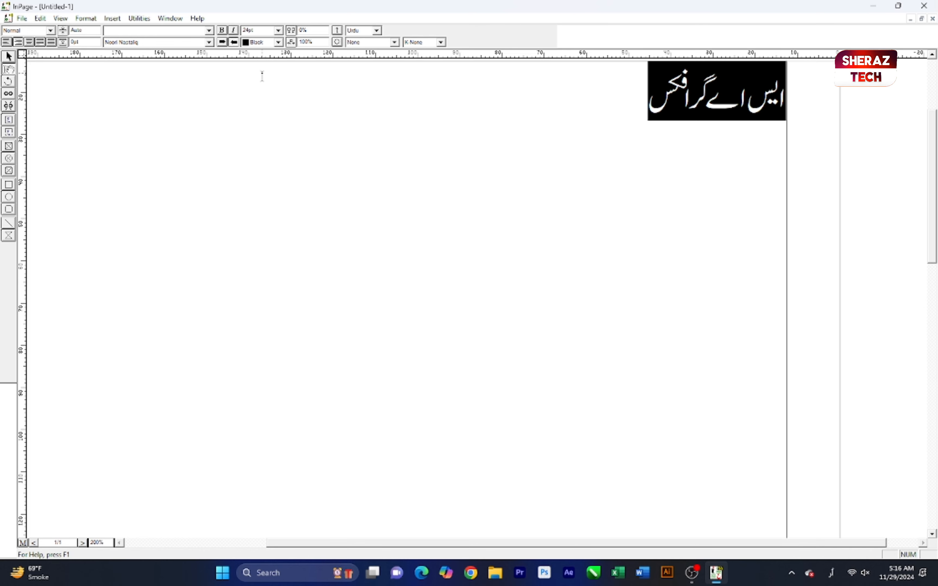
- Set the selected text's size to the custom value of 20 pt
{"action": "left_click", "coordinate": [278, 30]}
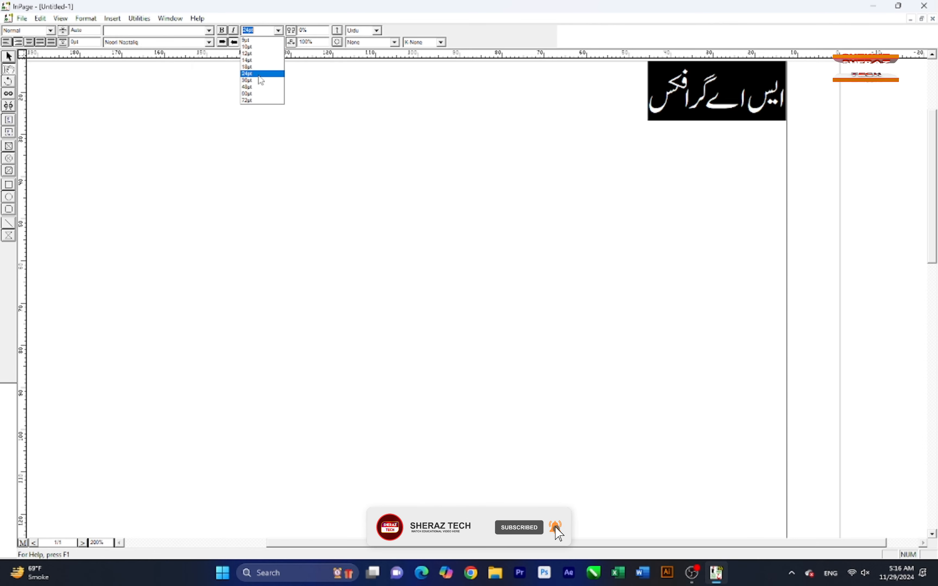
{"action": "left_click", "coordinate": [256, 33]}
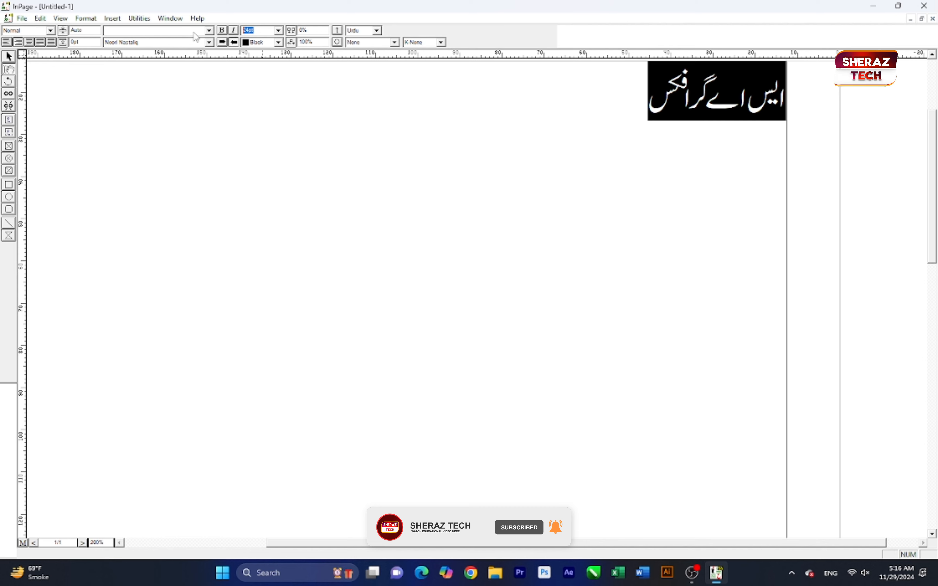
{"action": "type", "text": "20"}
{"action": "key", "text": "Return"}
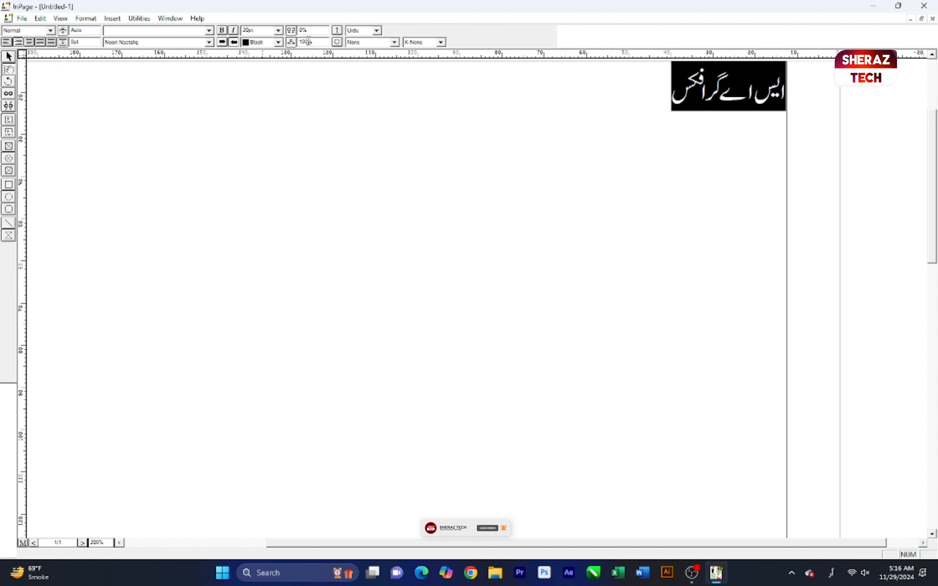
- Try the preset size of 12 pt on the selected text, followed by a custom 20 pt
{"action": "left_click", "coordinate": [278, 30]}
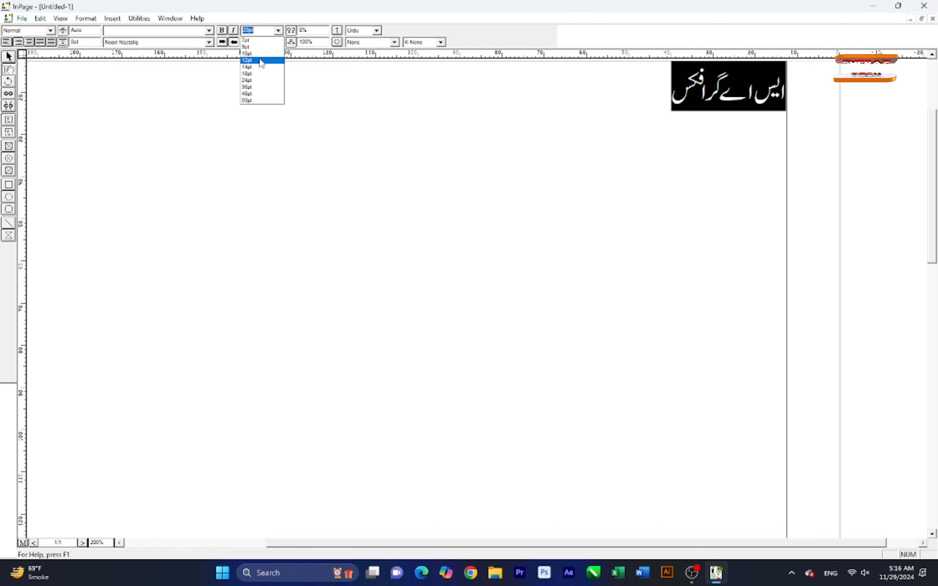
{"action": "left_click", "coordinate": [258, 61]}
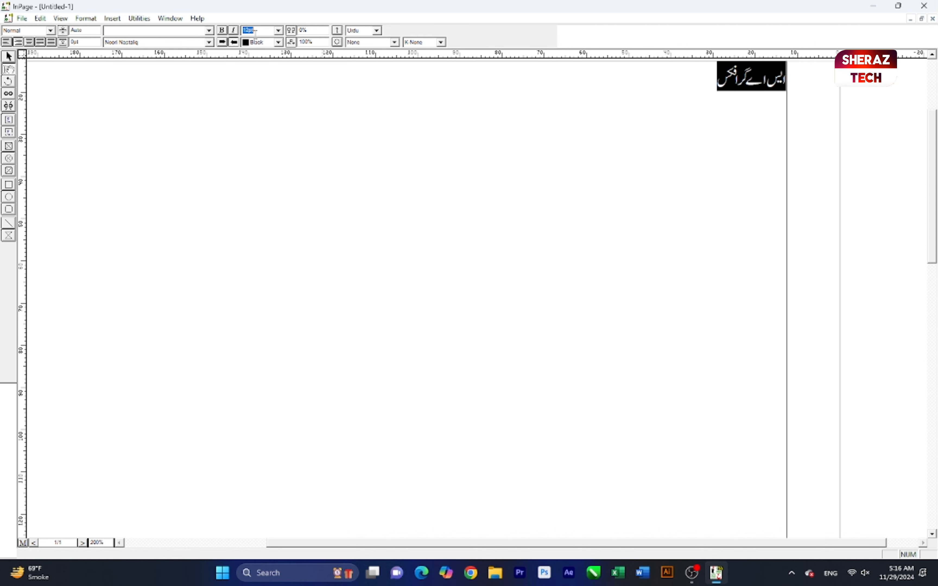
{"action": "type", "text": "20"}
{"action": "key", "text": "Return"}
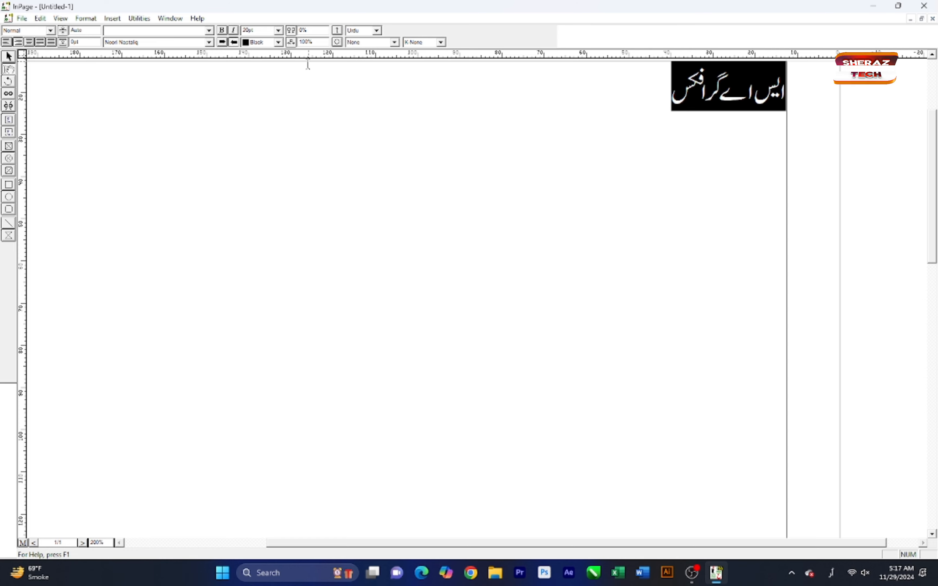
- Set the Urdu line's font size to 14 pt and clear the selection
{"action": "double_click", "coordinate": [263, 30]}
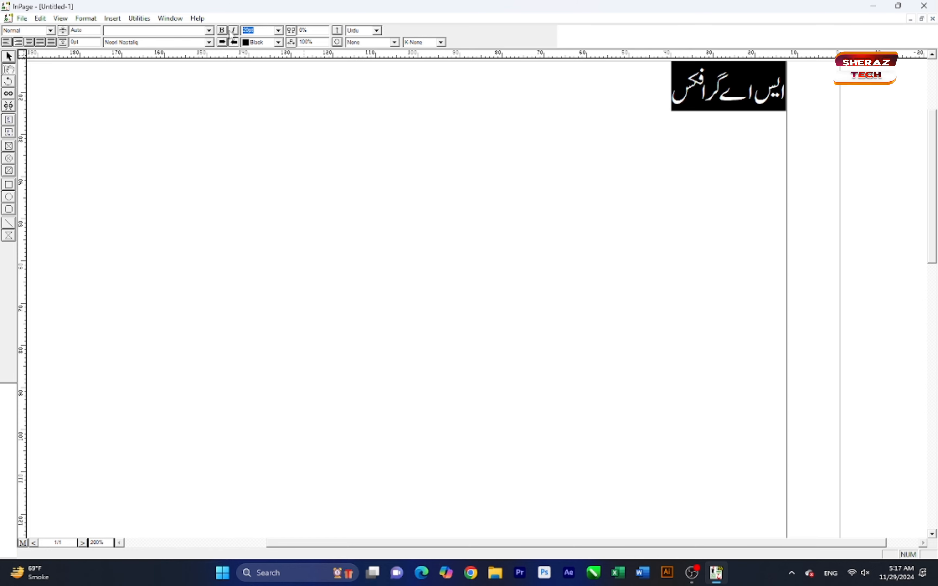
{"action": "type", "text": "14"}
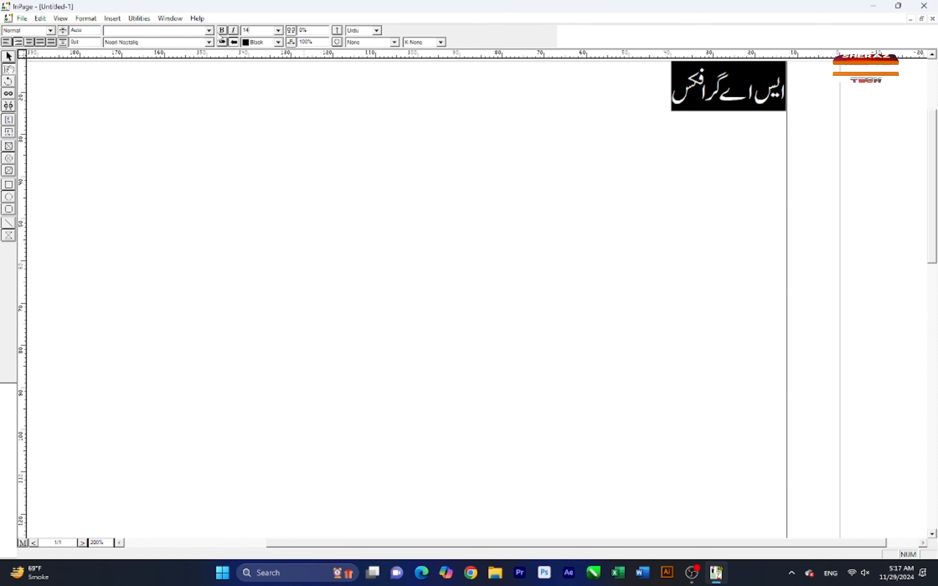
{"action": "key", "text": "Return"}
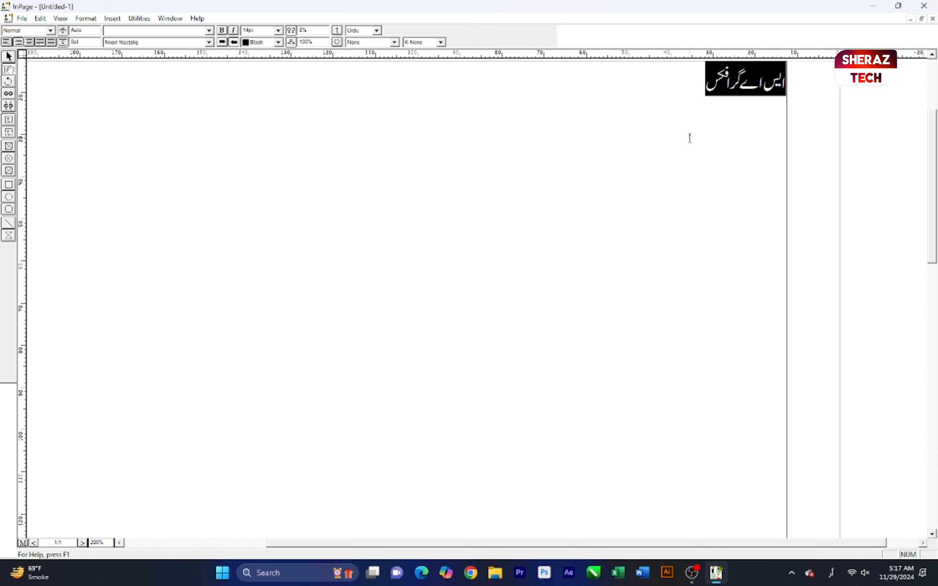
{"action": "left_click", "coordinate": [669, 114]}
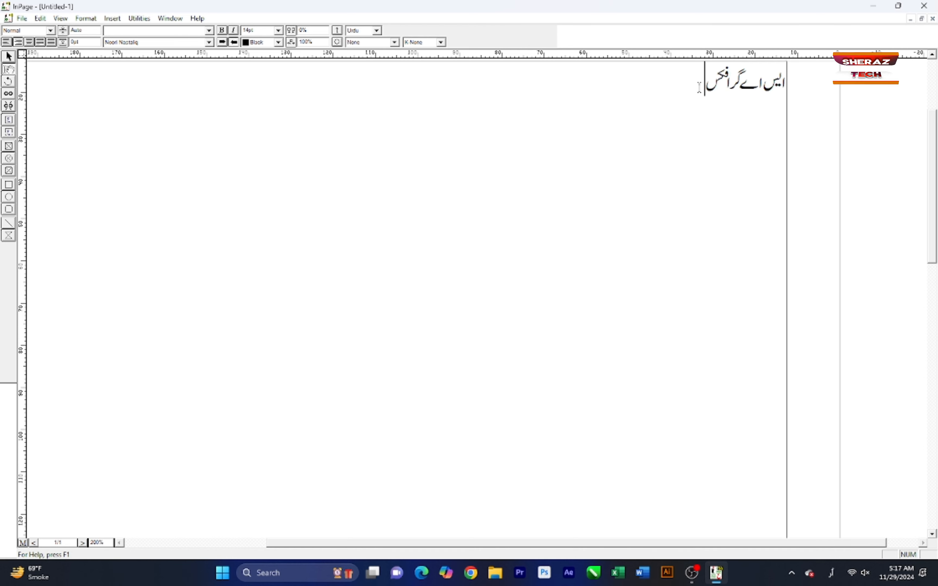
- Reselect the entire Urdu line and set its font size to 20 pt
{"action": "left_click_drag", "start_coordinate": [699, 87], "coordinate": [784, 83]}
{"action": "left_click_drag", "start_coordinate": [677, 84], "coordinate": [786, 87]}
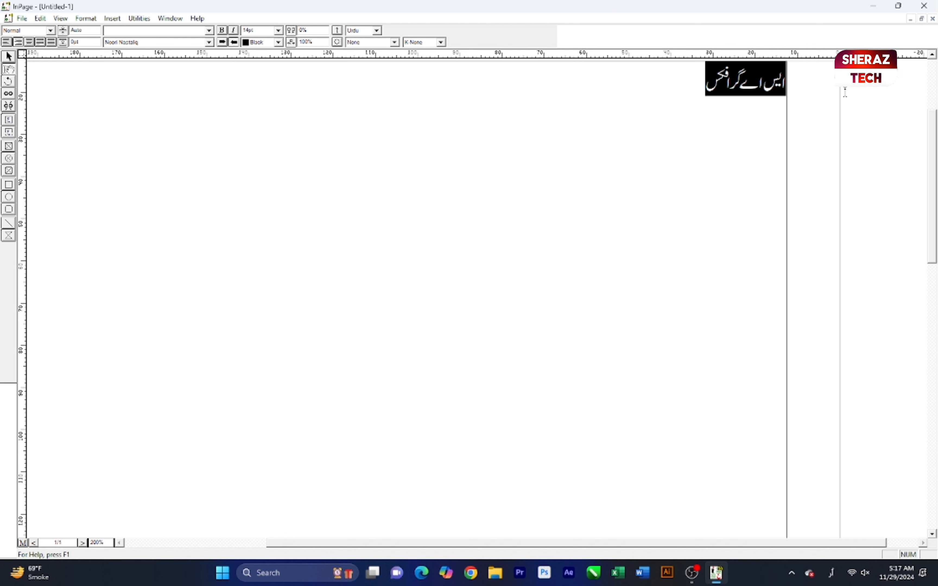
{"action": "double_click", "coordinate": [258, 30]}
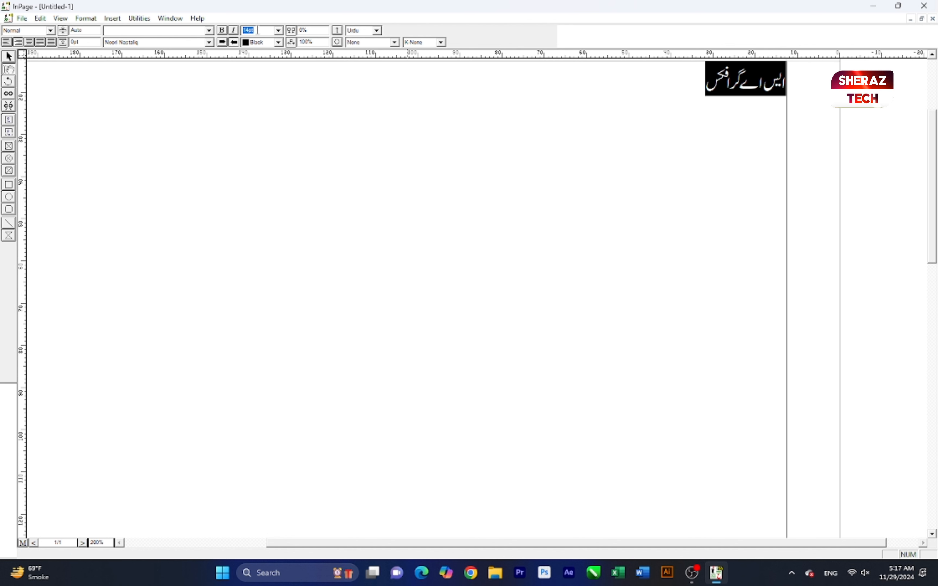
{"action": "type", "text": "20"}
{"action": "key", "text": "Return"}
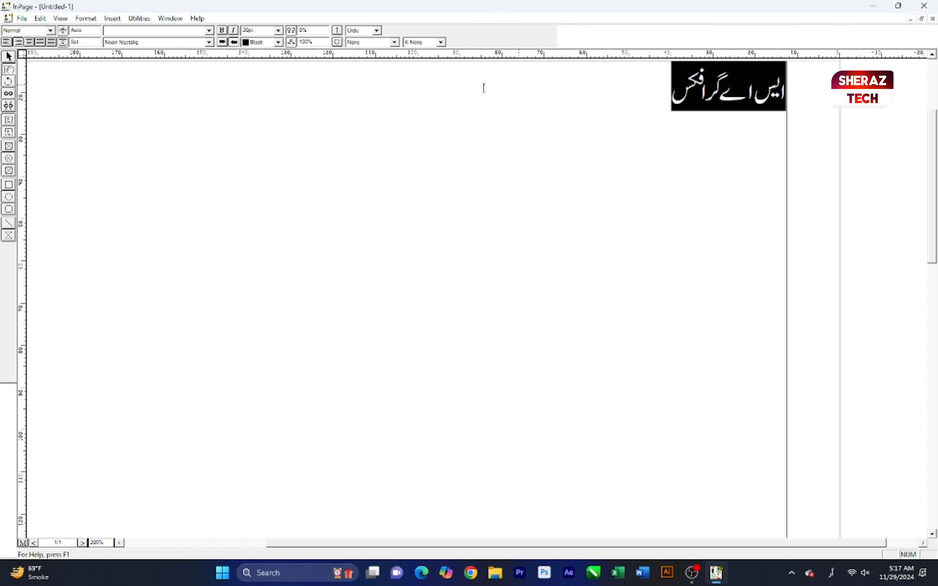
- Toggle bold and italic on and off for the selected Urdu text, ending with the regular style
{"action": "left_click", "coordinate": [223, 33]}
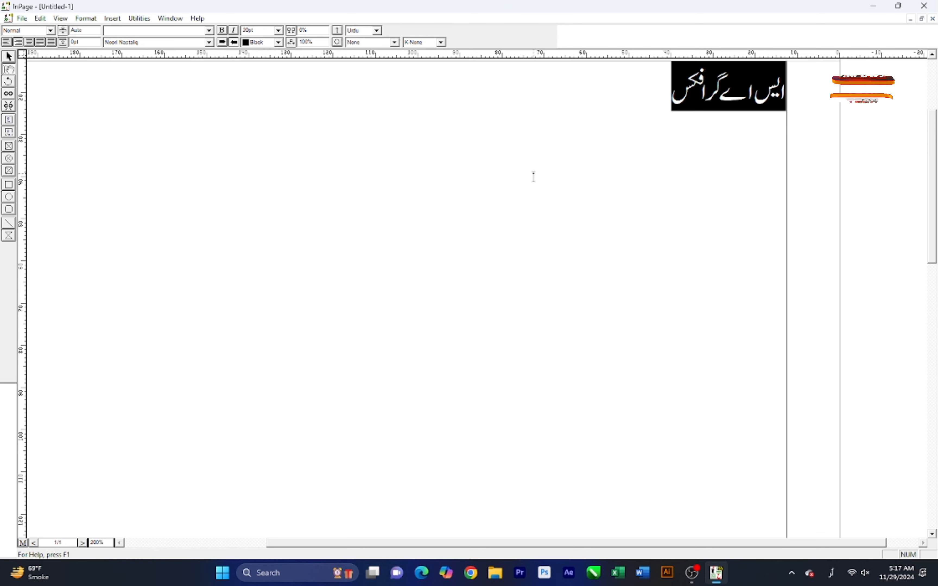
{"action": "key", "text": "ctrl+b"}
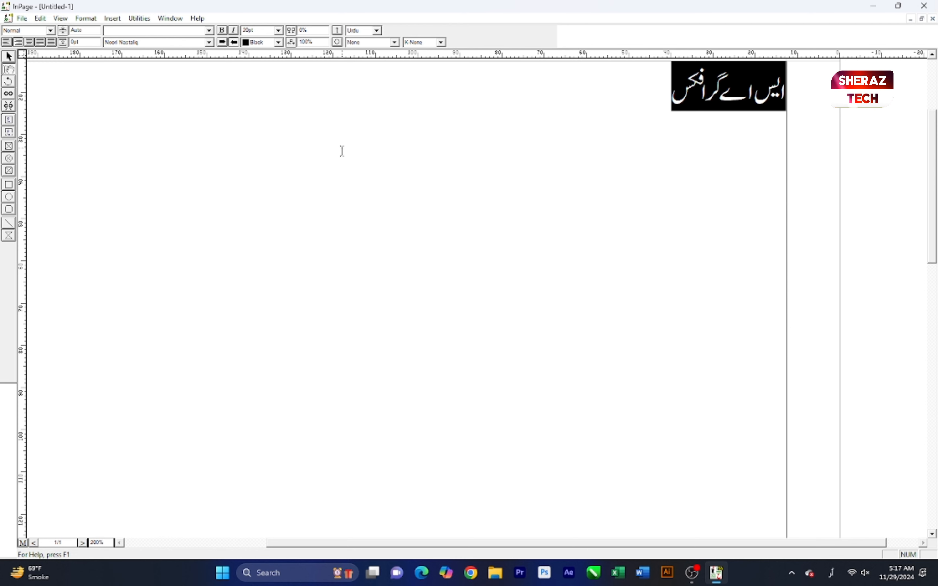
{"action": "key", "text": "ctrl+i"}
{"action": "key", "text": "ctrl+i"}
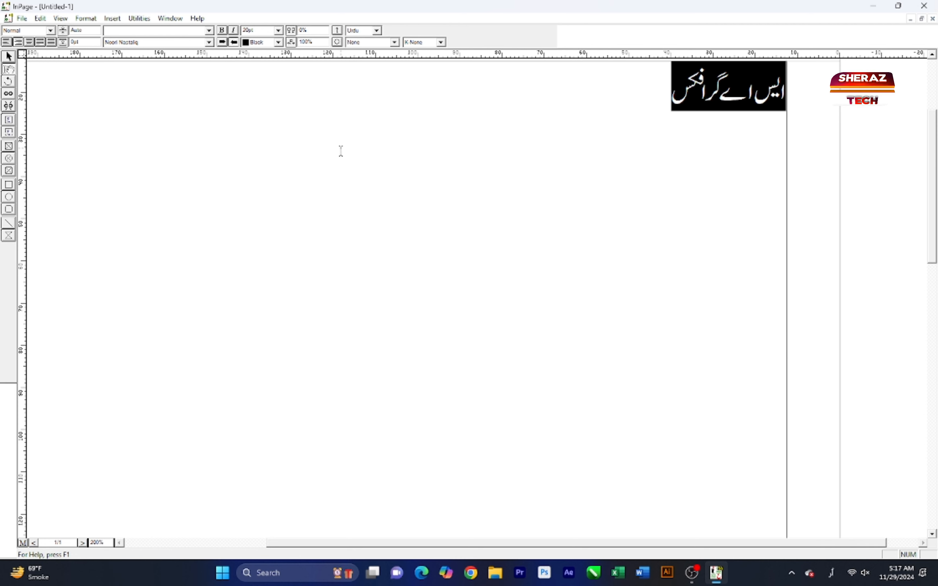
{"action": "key", "text": "ctrl+i"}
{"action": "key", "text": "ctrl+i"}
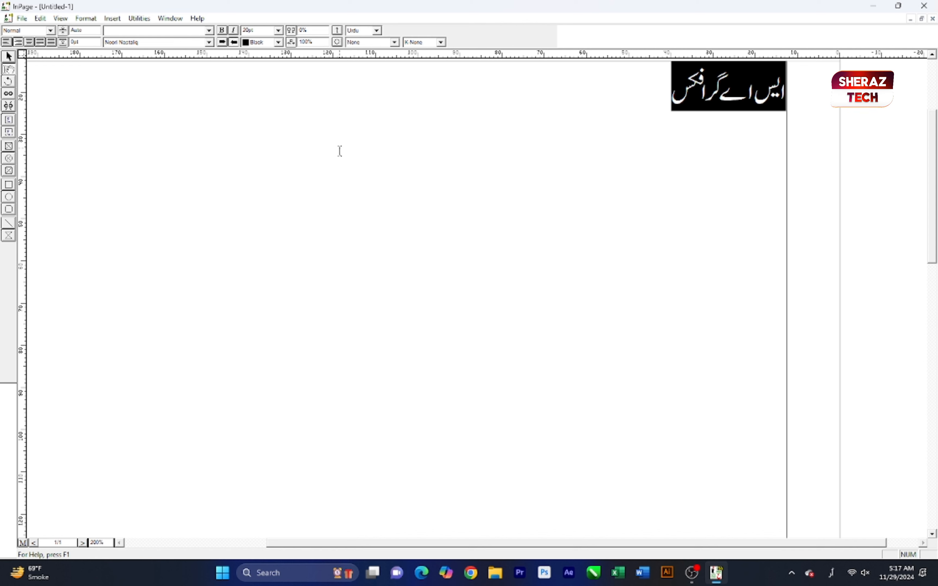
{"action": "left_click", "coordinate": [234, 31]}
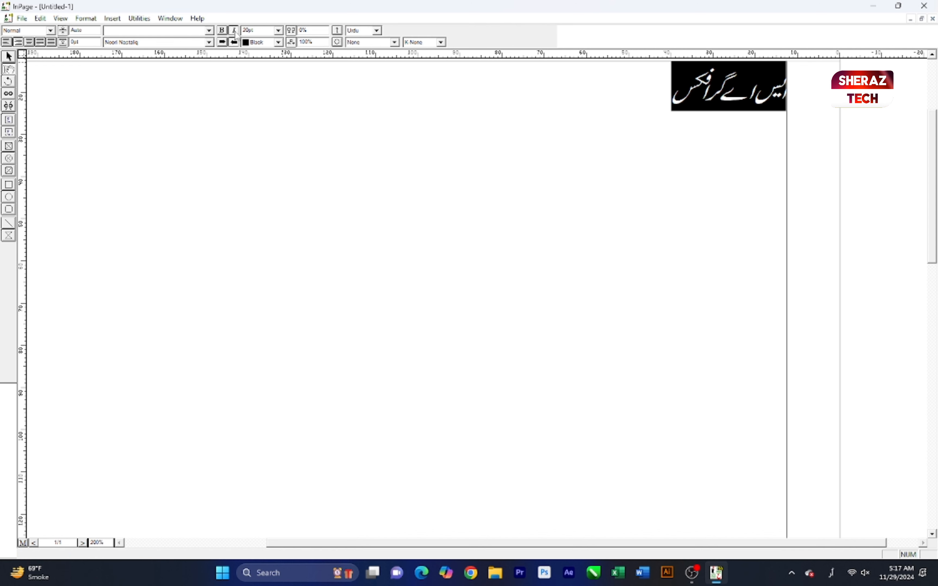
{"action": "left_click", "coordinate": [234, 33]}
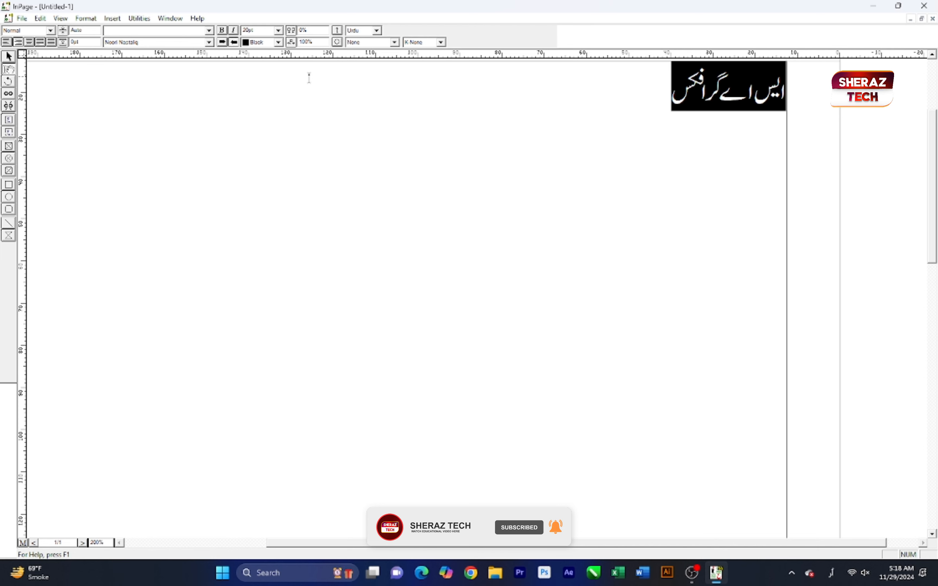
- Change the selected text's colour to Red and clear the selection
{"action": "left_click", "coordinate": [278, 43]}
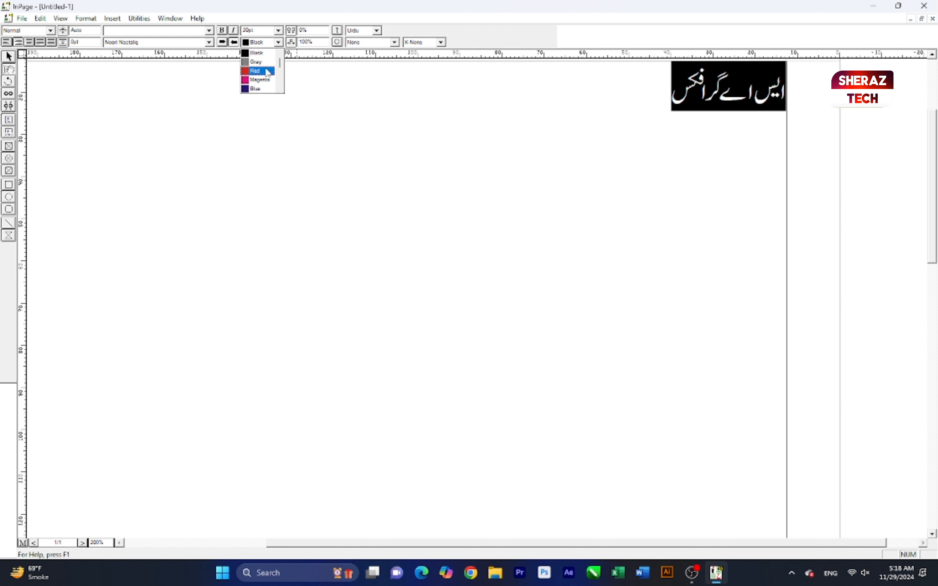
{"action": "left_click", "coordinate": [279, 44]}
{"action": "left_click", "coordinate": [279, 43]}
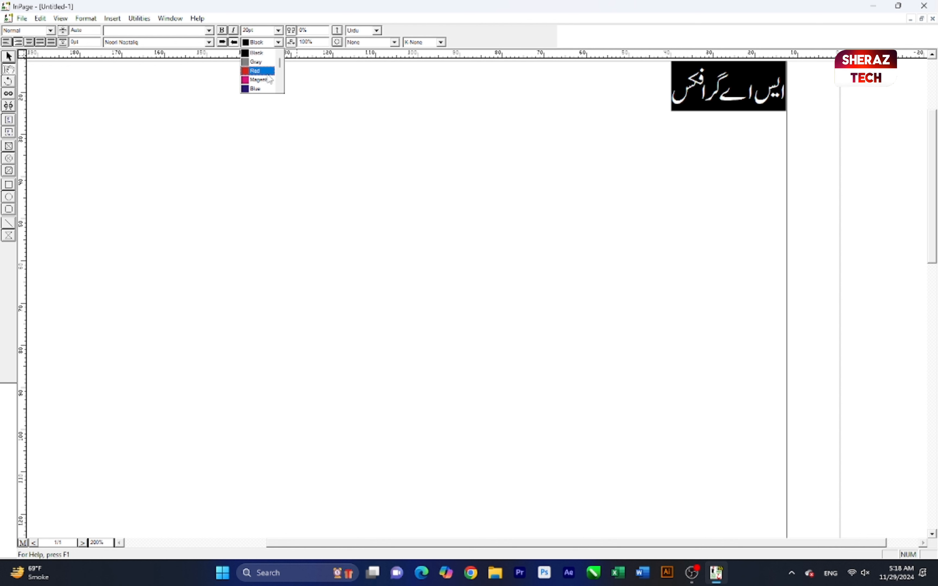
{"action": "left_click", "coordinate": [265, 73]}
{"action": "left_click", "coordinate": [614, 130]}
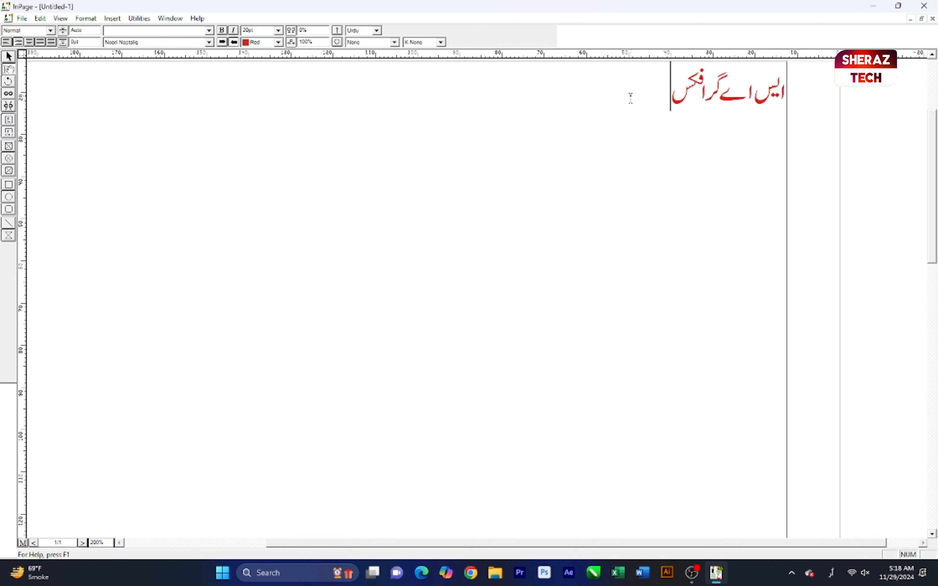
- Select all the text, change its colour to Yellow, and clear the selection
{"action": "key", "text": "ctrl+a"}
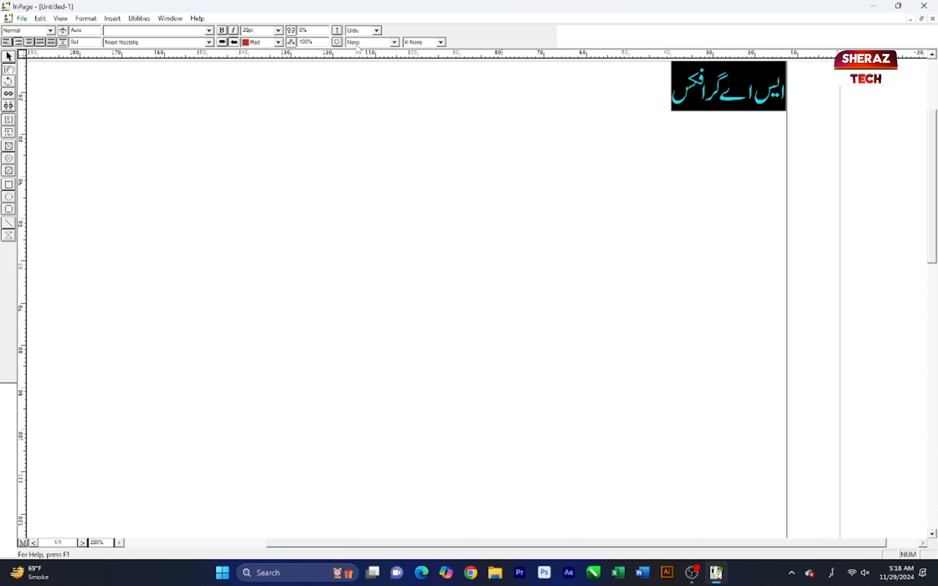
{"action": "left_click", "coordinate": [278, 42]}
{"action": "scroll", "coordinate": [264, 82], "scroll_direction": "down", "scroll_amount": 3}
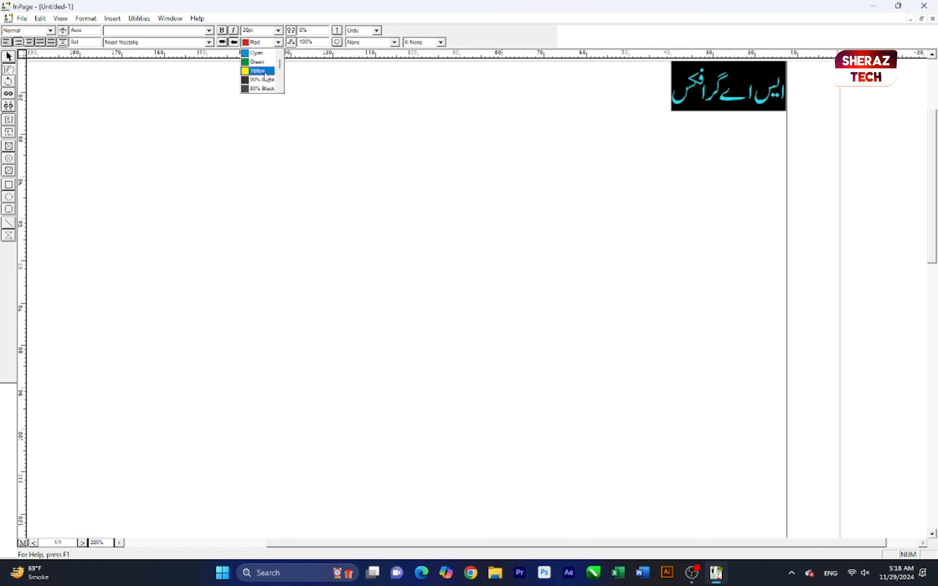
{"action": "left_click", "coordinate": [262, 71]}
{"action": "left_click", "coordinate": [521, 103]}
- Select all the text, colour it Green, and clear the selection
{"action": "key", "text": "ctrl+a"}
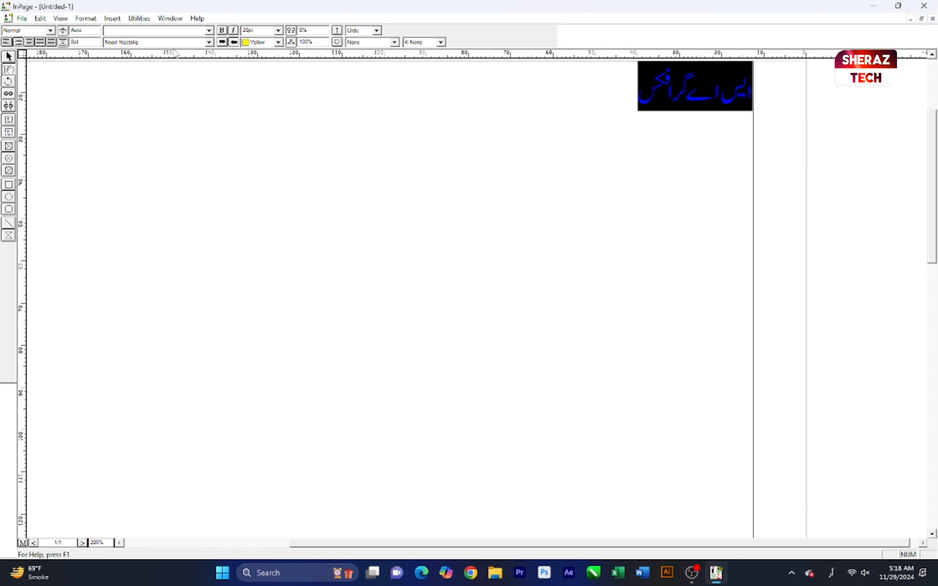
{"action": "left_click", "coordinate": [262, 43]}
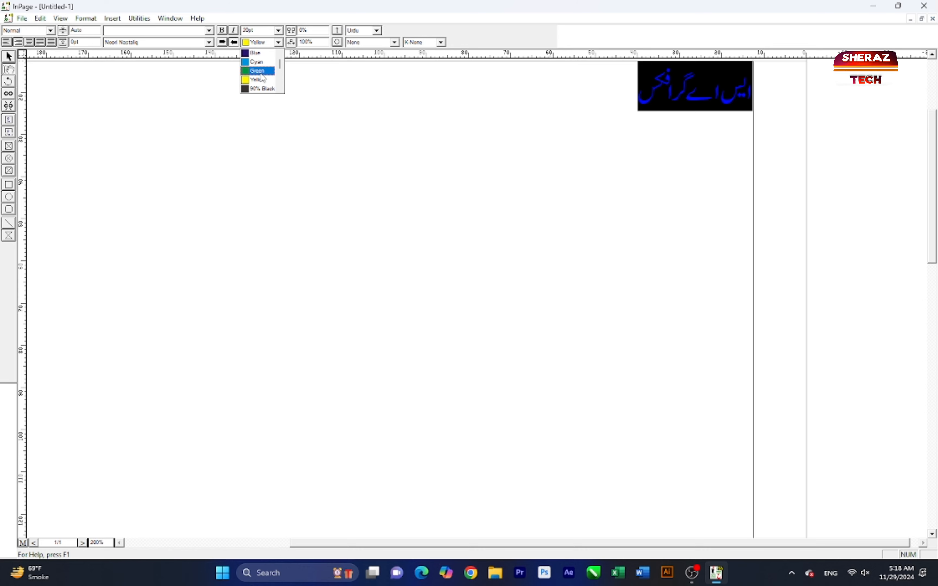
{"action": "left_click", "coordinate": [262, 77]}
{"action": "left_click", "coordinate": [504, 113]}
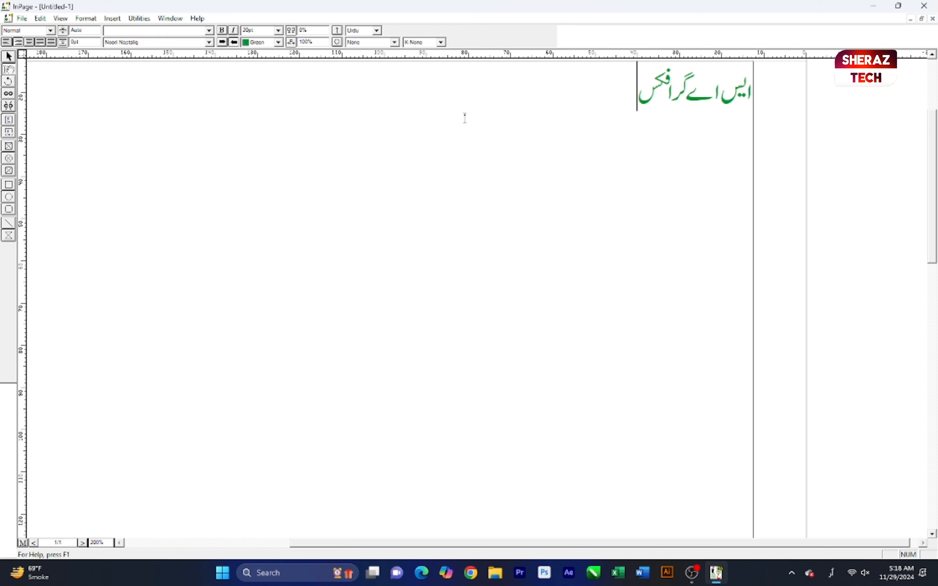
- Select all the Urdu text, set its kashida option to K-Always, and clear the selection
{"action": "mouse_move", "coordinate": [631, 109]}
{"action": "left_mouse_down"}
{"action": "mouse_move", "coordinate": [713, 111]}
{"action": "mouse_move", "coordinate": [623, 107]}
{"action": "left_mouse_up"}
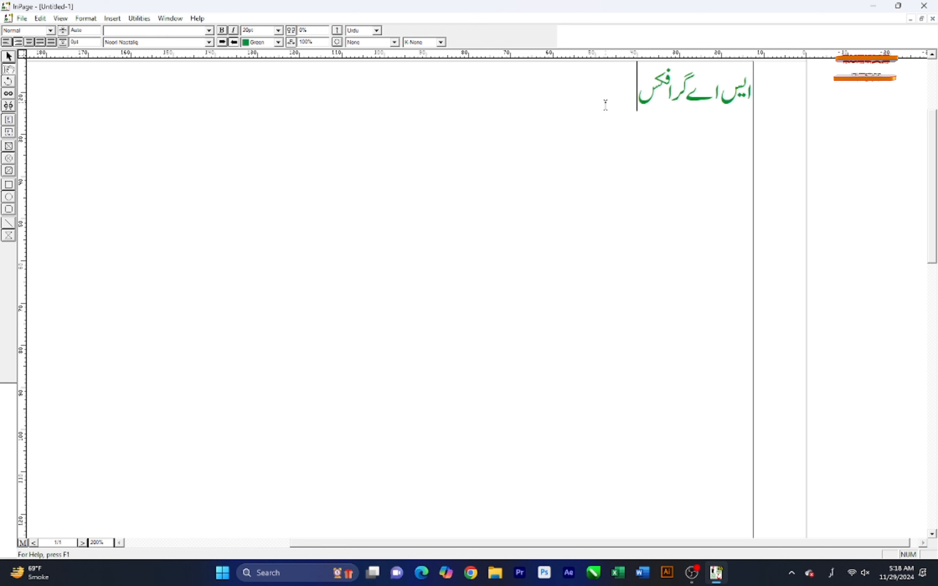
{"action": "left_click_drag", "start_coordinate": [639, 104], "coordinate": [768, 103]}
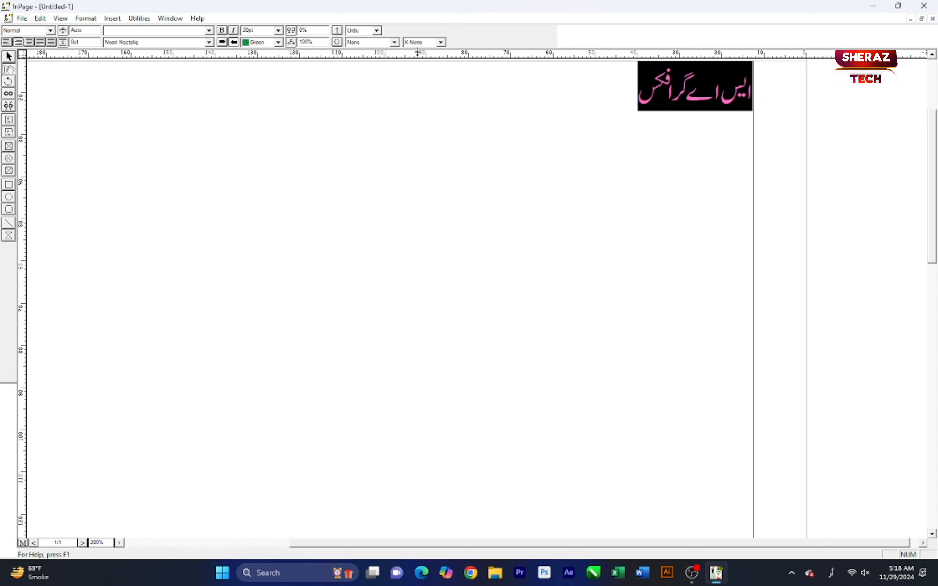
{"action": "left_click", "coordinate": [418, 44]}
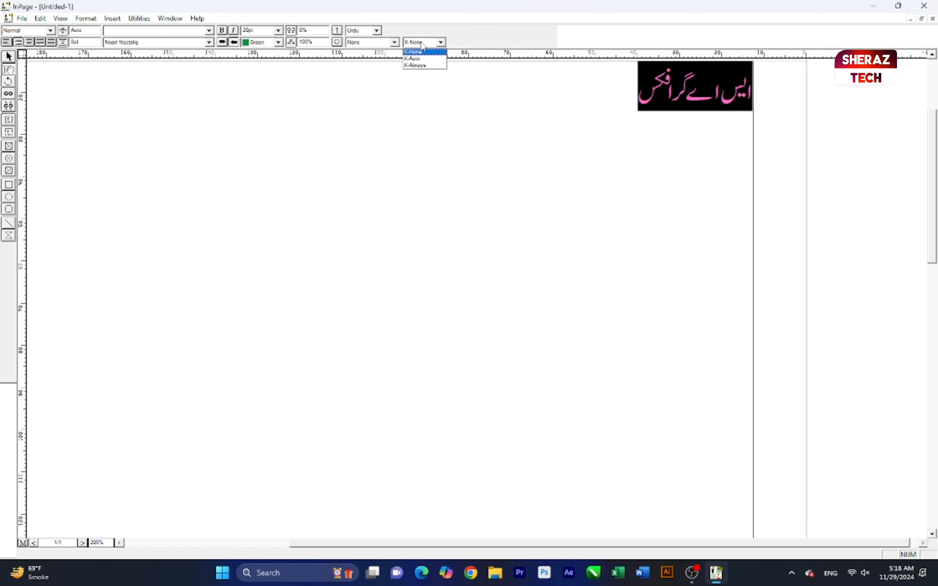
{"action": "left_click", "coordinate": [426, 65]}
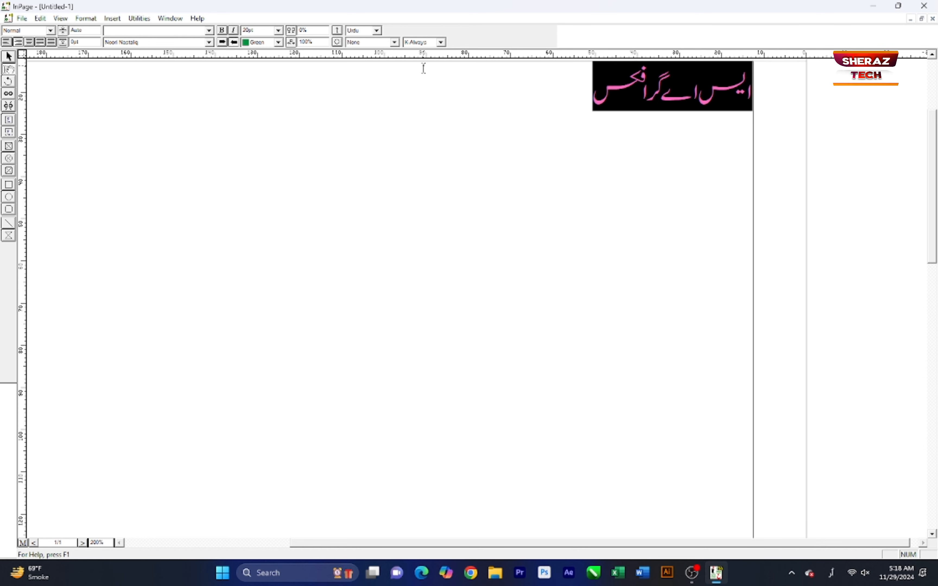
{"action": "left_click", "coordinate": [550, 101]}
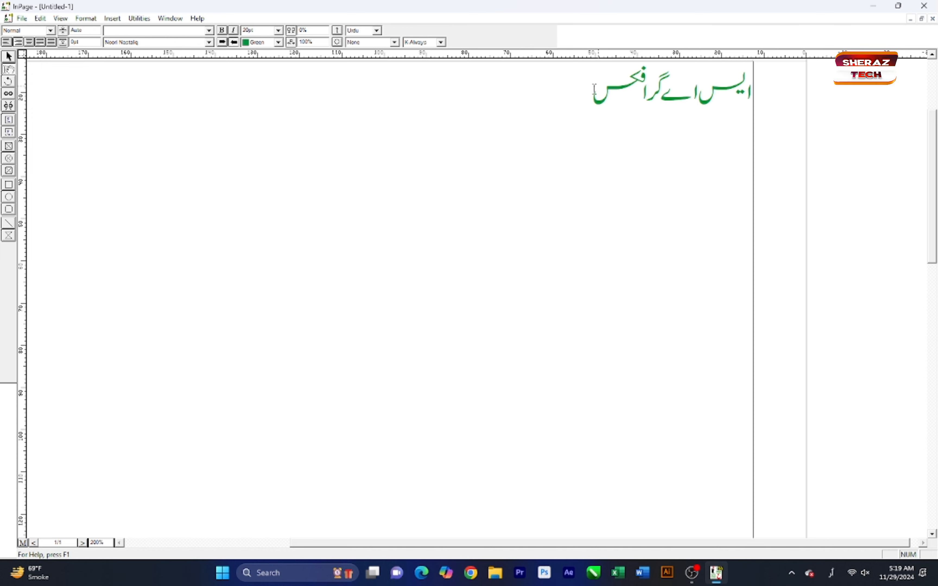
- Append the sample letters "ب،گ" to the text, switch the kashida option to K-None, and append "،گ"
{"action": "type", "text": "ب،"}
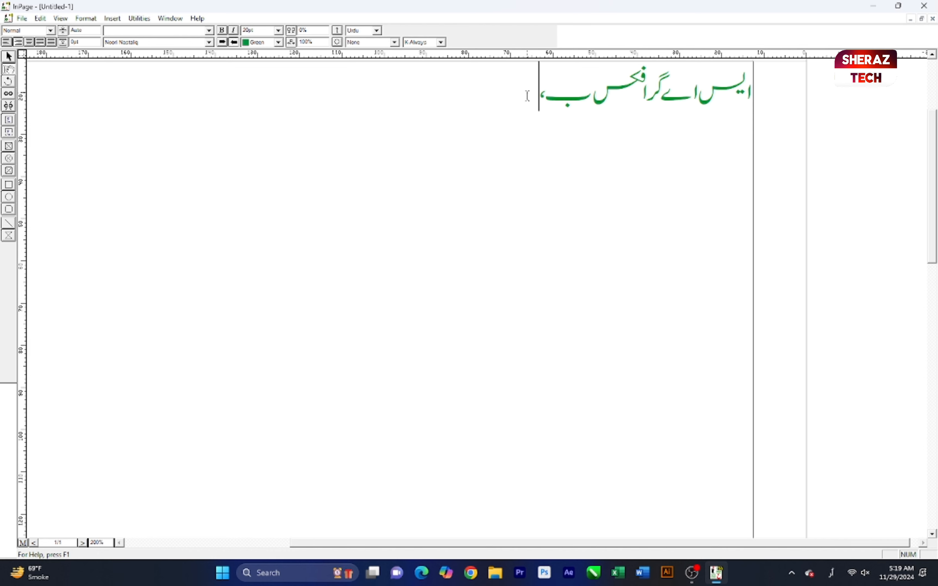
{"action": "type", "text": " گ"}
{"action": "left_click", "coordinate": [421, 43]}
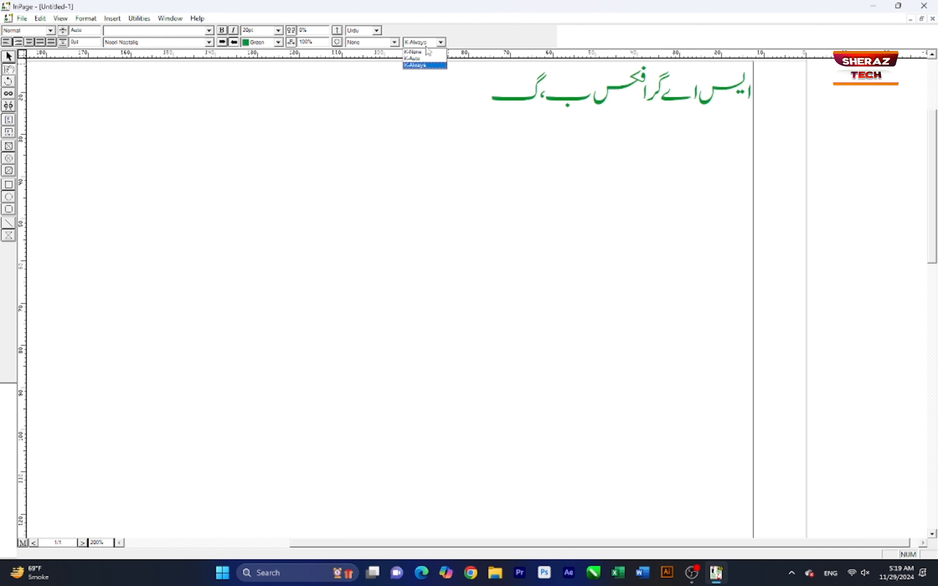
{"action": "left_click", "coordinate": [429, 55]}
{"action": "type", "text": "،گ"}
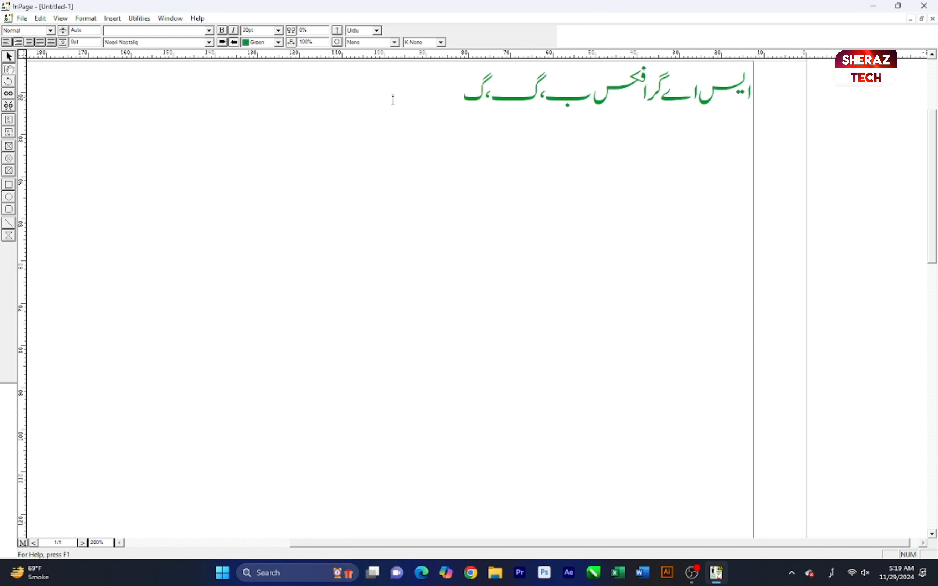
- Delete the sample letters added after "ایس اے گرافکس"
{"action": "key", "text": "BackSpace"}
{"action": "key", "text": "BackSpace"}
{"action": "key", "text": "BackSpace"}
{"action": "key", "text": "BackSpace"}
{"action": "key", "text": "BackSpace"}
{"action": "key", "text": "BackSpace"}
- Select all the Urdu text and reduce its character spacing to -17%
{"action": "left_click_drag", "start_coordinate": [593, 99], "coordinate": [769, 101]}
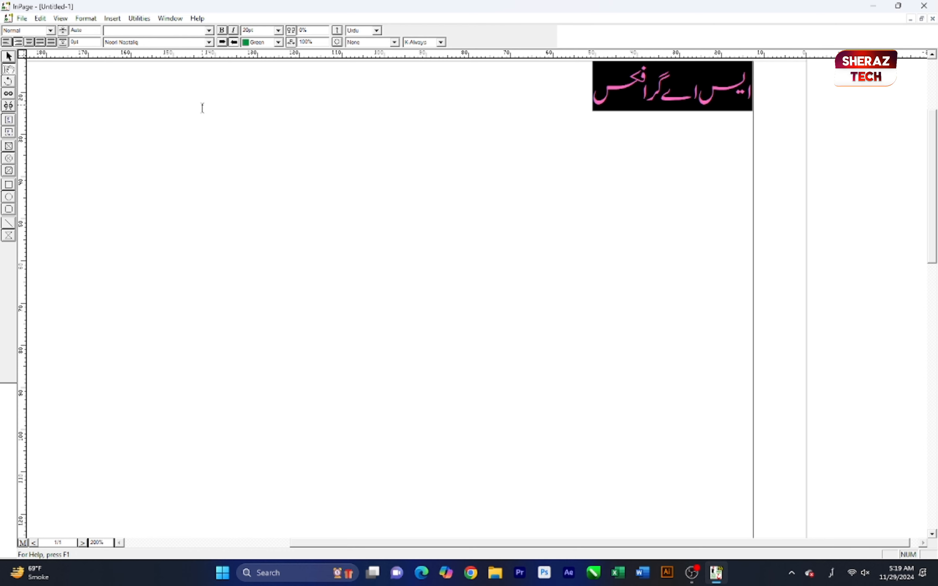
{"action": "key", "text": "ctrl+F11"}
{"action": "key", "text": "ctrl+F11"}
{"action": "key", "text": "ctrl+F11"}
{"action": "key", "text": "ctrl+F11"}
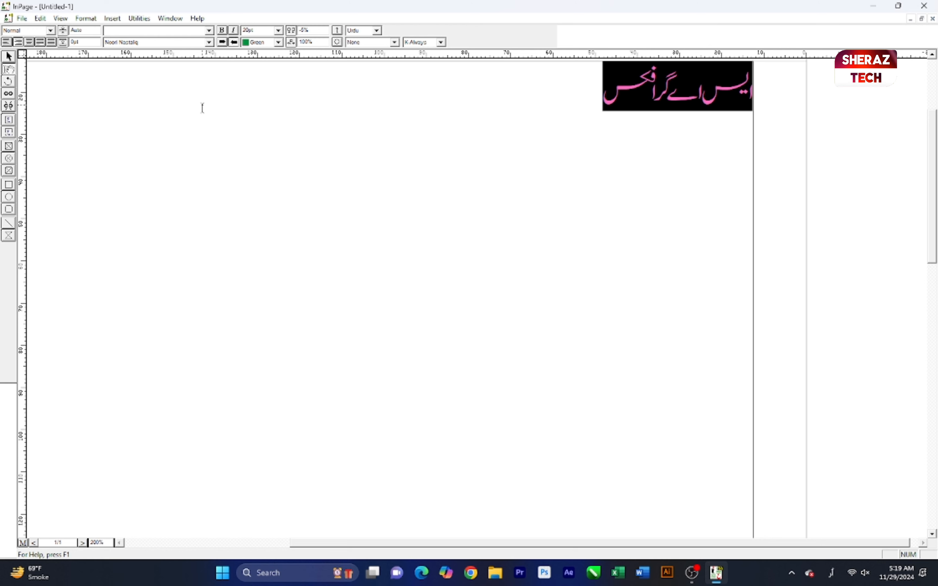
{"action": "key", "text": "ctrl+F11"}
{"action": "key", "text": "ctrl+F11"}
{"action": "key", "text": "ctrl+F11"}
{"action": "key", "text": "ctrl+F11"}
{"action": "key", "text": "ctrl+F11"}
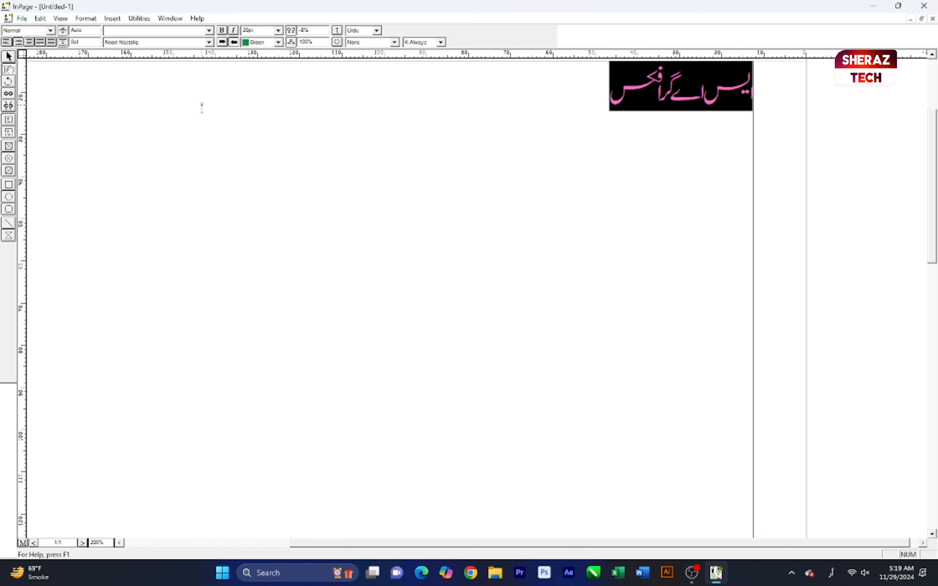
{"action": "key", "text": "ctrl+F11"}
{"action": "key", "text": "ctrl+F11"}
{"action": "key", "text": "ctrl+F11"}
{"action": "key", "text": "ctrl+F11"}
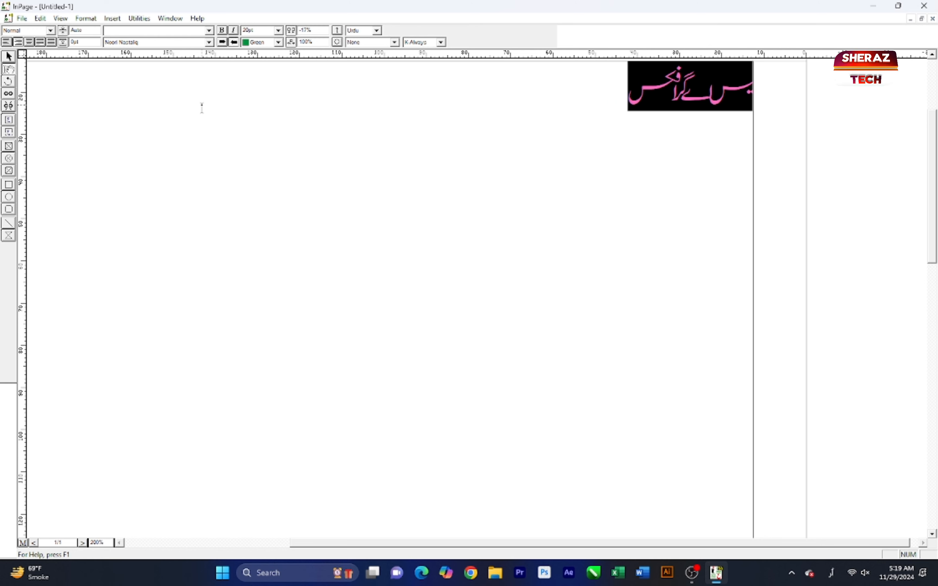
- Shift the selected text's baseline down and up, ending slightly lower than its original position
{"action": "key", "text": "ctrl+F10"}
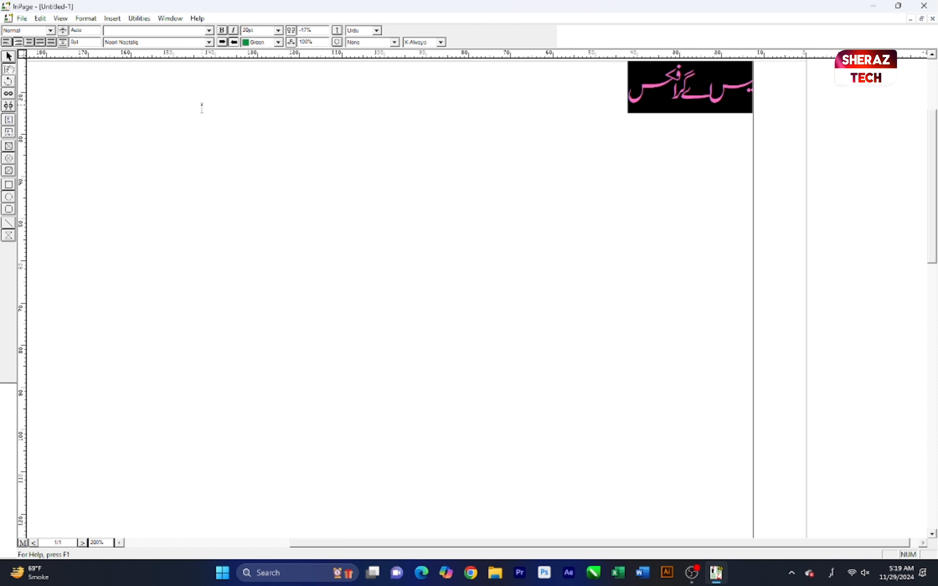
{"action": "key", "text": "ctrl+F10"}
{"action": "key", "text": "ctrl+F10"}
{"action": "key", "text": "ctrl+F9"}
{"action": "key", "text": "ctrl+F9"}
{"action": "key", "text": "ctrl+F9"}
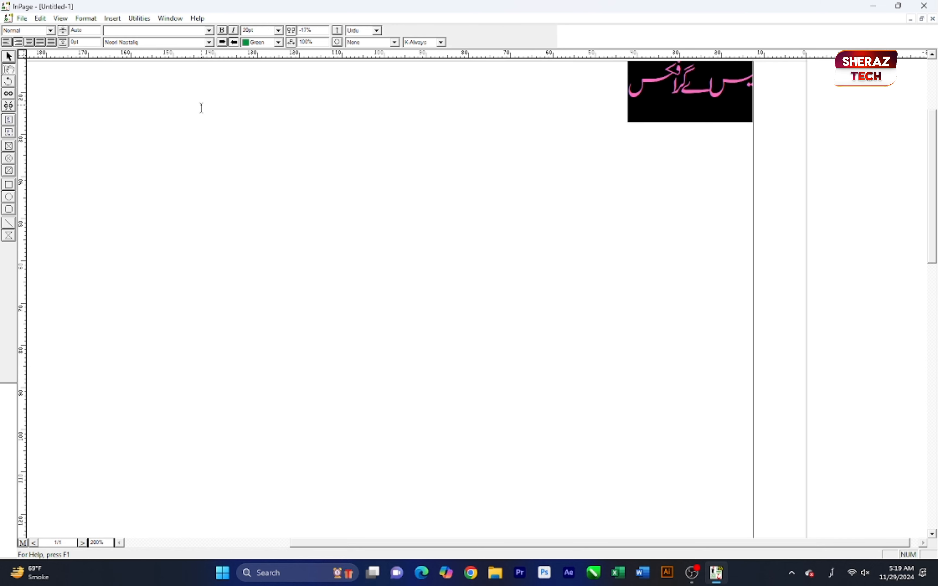
{"action": "key", "text": "ctrl+F10"}
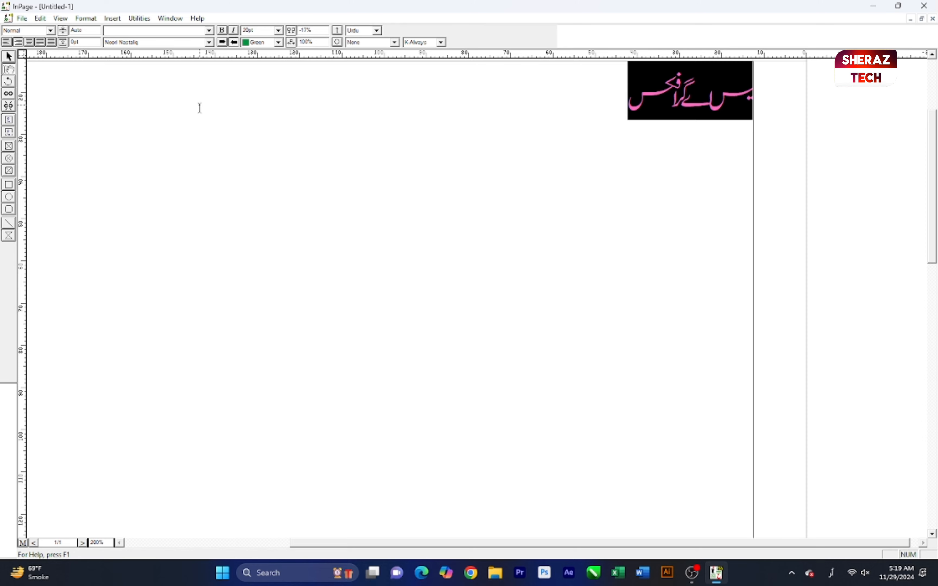
- Increase the selected text's character spacing to 95%
{"action": "key", "text": "ctrl+F12"}
{"action": "key", "text": "ctrl+F12"}
{"action": "key", "text": "ctrl+F12"}
{"action": "key", "text": "ctrl+F12"}
{"action": "key", "text": "ctrl+F12"}
{"action": "key", "text": "ctrl+F12"}
{"action": "key", "text": "ctrl+F12"}
{"action": "key", "text": "ctrl+F12"}
{"action": "key", "text": "ctrl+F12"}
{"action": "key", "text": "ctrl+F12"}
{"action": "key", "text": "ctrl+F12"}
{"action": "key", "text": "ctrl+F12"}
{"action": "key", "text": "ctrl+F12"}
{"action": "key", "text": "ctrl+F12"}
{"action": "key", "text": "ctrl+F12"}
{"action": "key", "text": "ctrl+F12"}
{"action": "key", "text": "ctrl+F12"}
{"action": "key", "text": "ctrl+F12"}
{"action": "key", "text": "ctrl+F12"}
{"action": "key", "text": "ctrl+F12"}
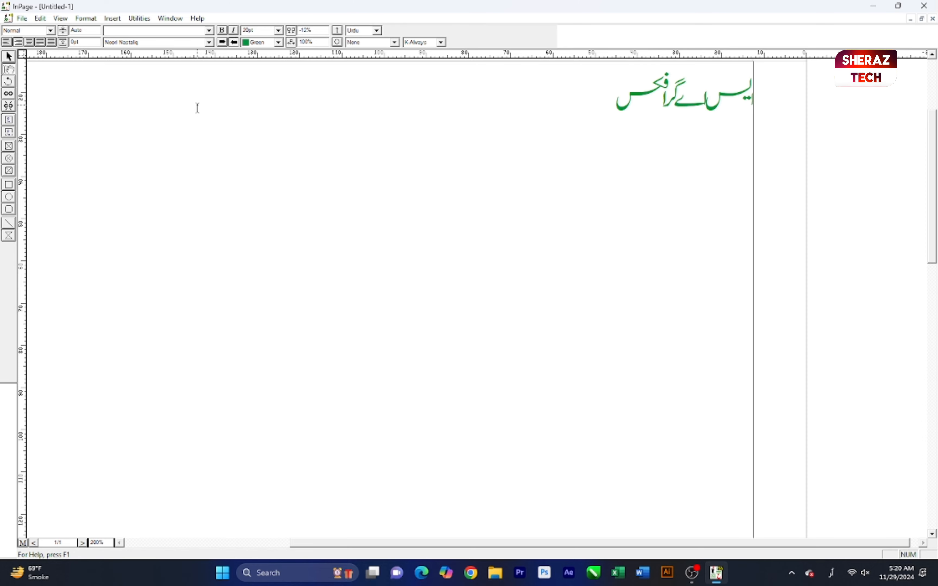
{"action": "key", "text": "ctrl+F12"}
{"action": "key", "text": "ctrl+F12"}
{"action": "key", "text": "ctrl+F12"}
{"action": "key", "text": "ctrl+F12"}
{"action": "key", "text": "ctrl+F12"}
{"action": "key", "text": "ctrl+F12"}
{"action": "key", "text": "ctrl+F12"}
{"action": "key", "text": "ctrl+F12"}
{"action": "key", "text": "ctrl+F12"}
{"action": "key", "text": "ctrl+F12"}
{"action": "key", "text": "ctrl+F12"}
{"action": "key", "text": "ctrl+F12"}
{"action": "key", "text": "ctrl+F12"}
{"action": "key", "text": "ctrl+F12"}
{"action": "key", "text": "ctrl+F12"}
{"action": "key", "text": "ctrl+F12"}
{"action": "key", "text": "ctrl+F12"}
{"action": "key", "text": "ctrl+F12"}
{"action": "key", "text": "ctrl+F12"}
{"action": "key", "text": "ctrl+F12"}
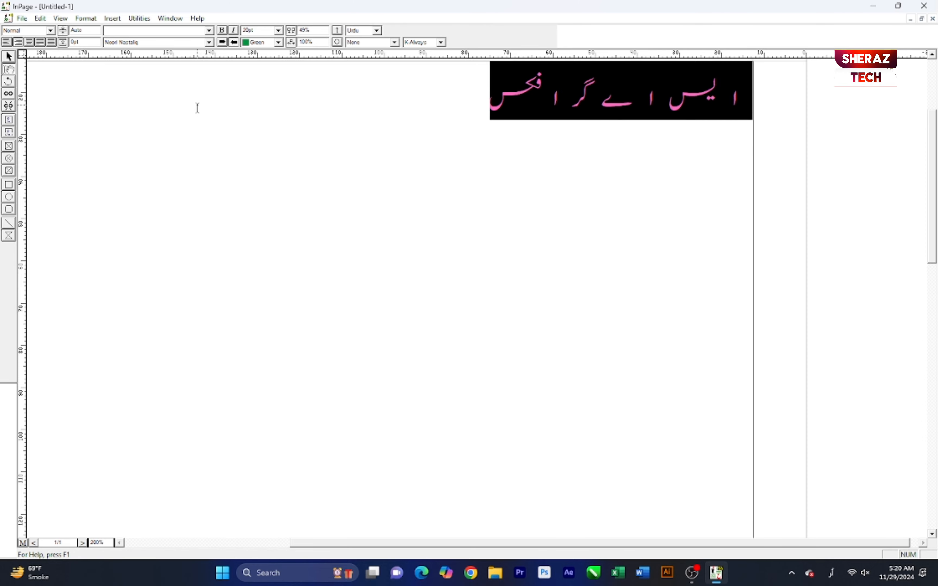
{"action": "key", "text": "ctrl+F12"}
{"action": "key", "text": "ctrl+F12"}
{"action": "key", "text": "ctrl+F12"}
{"action": "key", "text": "ctrl+F12"}
{"action": "key", "text": "ctrl+F12"}
{"action": "key", "text": "ctrl+F12"}
{"action": "key", "text": "ctrl+F12"}
{"action": "key", "text": "ctrl+F12"}
{"action": "key", "text": "ctrl+F12"}
{"action": "key", "text": "ctrl+F12"}
{"action": "key", "text": "ctrl+F12"}
{"action": "key", "text": "ctrl+F12"}
{"action": "key", "text": "ctrl+F12"}
{"action": "key", "text": "ctrl+F12"}
{"action": "key", "text": "ctrl+F12"}
{"action": "key", "text": "ctrl+F12"}
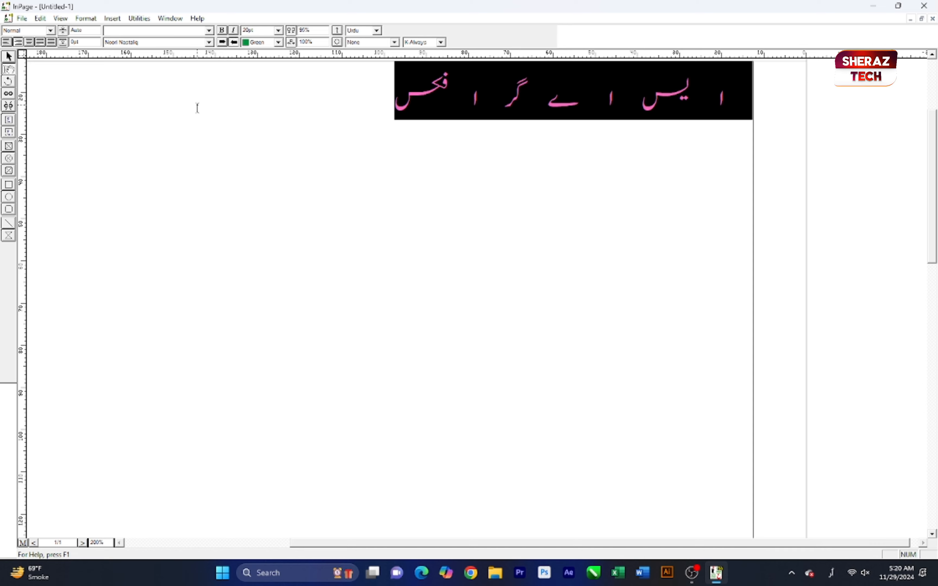
- Enlarge the selected text's font size to 38pt
{"action": "key", "text": "F12"}
{"action": "key", "text": "F12"}
{"action": "key", "text": "F12"}
{"action": "key", "text": "F12"}
{"action": "key", "text": "F12"}
{"action": "key", "text": "F12"}
{"action": "key", "text": "F12"}
{"action": "key", "text": "F12"}
{"action": "key", "text": "F12"}
{"action": "key", "text": "F12"}
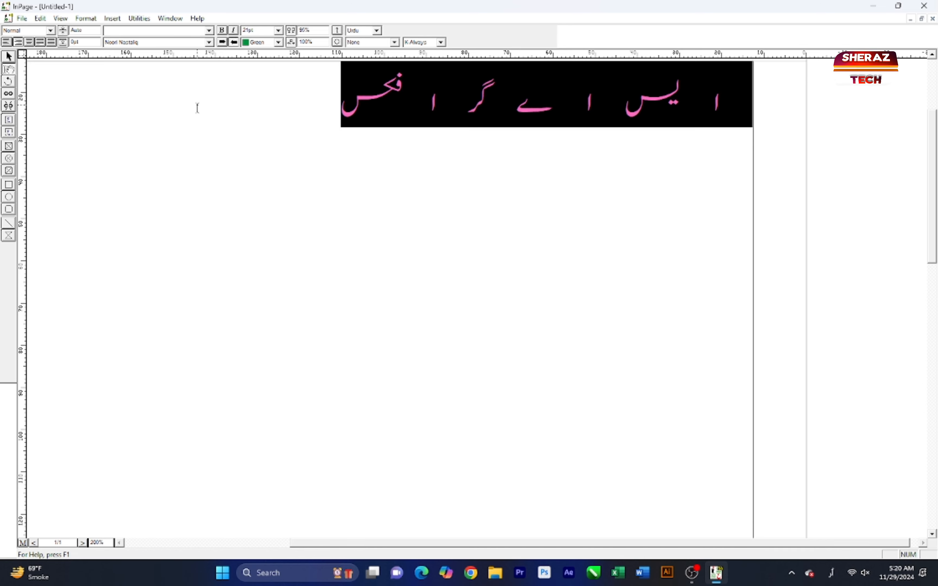
{"action": "key", "text": "F12"}
{"action": "key", "text": "F12"}
{"action": "key", "text": "F12"}
{"action": "key", "text": "F12"}
{"action": "key", "text": "F12"}
{"action": "key", "text": "F12"}
{"action": "key", "text": "F12"}
{"action": "key", "text": "F12"}
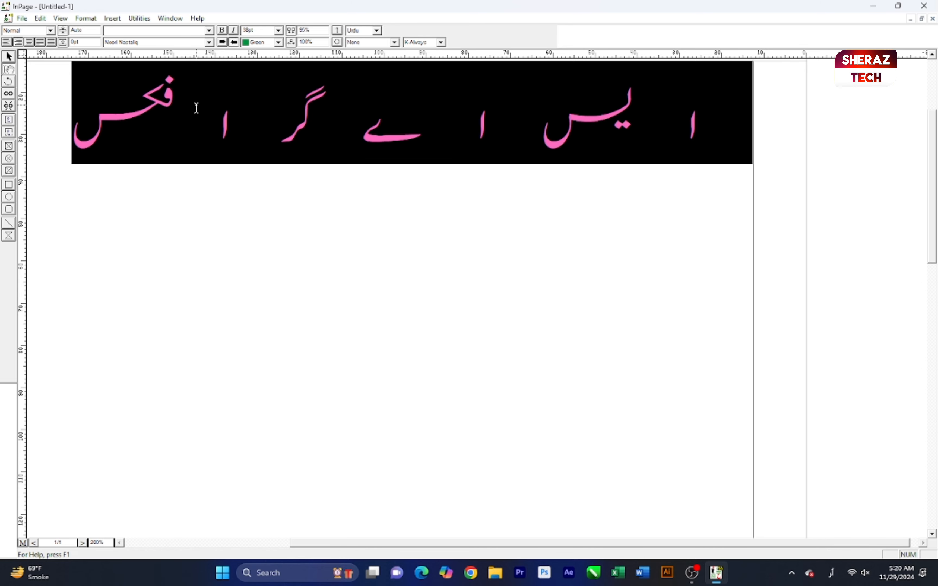
- Tighten the selected text's character spacing to -10%
{"action": "key", "text": "F9"}
{"action": "key", "text": "F9"}
{"action": "key", "text": "F9"}
{"action": "key", "text": "F9"}
{"action": "key", "text": "F9"}
{"action": "key", "text": "F9"}
{"action": "key", "text": "F9"}
{"action": "key", "text": "F9"}
{"action": "key", "text": "F9"}
{"action": "key", "text": "F9"}
{"action": "key", "text": "F9"}
{"action": "key", "text": "F9"}
{"action": "key", "text": "F9"}
{"action": "key", "text": "F9"}
{"action": "key", "text": "F9"}
{"action": "key", "text": "F9"}
{"action": "key", "text": "F9"}
{"action": "key", "text": "F9"}
{"action": "key", "text": "F9"}
{"action": "key", "text": "F9"}
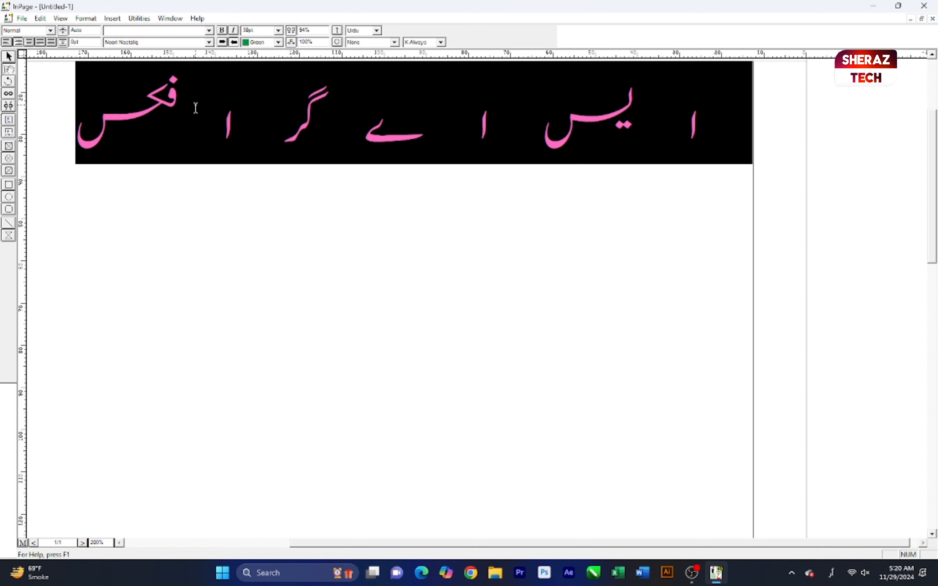
{"action": "key", "text": "F9"}
{"action": "key", "text": "F9"}
{"action": "key", "text": "F9"}
{"action": "key", "text": "F9"}
{"action": "key", "text": "F9"}
{"action": "key", "text": "F9"}
{"action": "key", "text": "F9"}
{"action": "key", "text": "F9"}
{"action": "key", "text": "F9"}
{"action": "key", "text": "F9"}
{"action": "key", "text": "F9"}
{"action": "key", "text": "F9"}
{"action": "key", "text": "F9"}
{"action": "key", "text": "F9"}
{"action": "key", "text": "F9"}
{"action": "key", "text": "F9"}
{"action": "key", "text": "F9"}
{"action": "key", "text": "F9"}
{"action": "key", "text": "F9"}
{"action": "key", "text": "F9"}
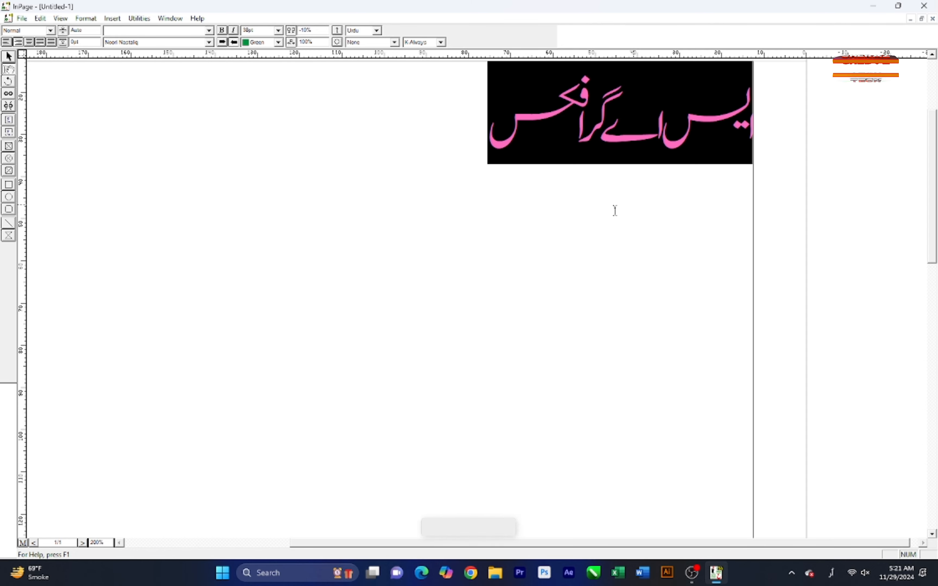
- Increase the selected text's character spacing to 3%
{"action": "key", "text": "ctrl+F10"}
{"action": "key", "text": "ctrl+F10"}
{"action": "key", "text": "ctrl+F10"}
{"action": "key", "text": "ctrl+F10"}
{"action": "key", "text": "ctrl+F10"}
{"action": "key", "text": "ctrl+F10"}
{"action": "key", "text": "ctrl+F10"}
{"action": "key", "text": "ctrl+F10"}
{"action": "key", "text": "ctrl+F10"}
{"action": "key", "text": "ctrl+F10"}
{"action": "key", "text": "ctrl+F10"}
{"action": "key", "text": "ctrl+F10"}
{"action": "key", "text": "ctrl+F10"}
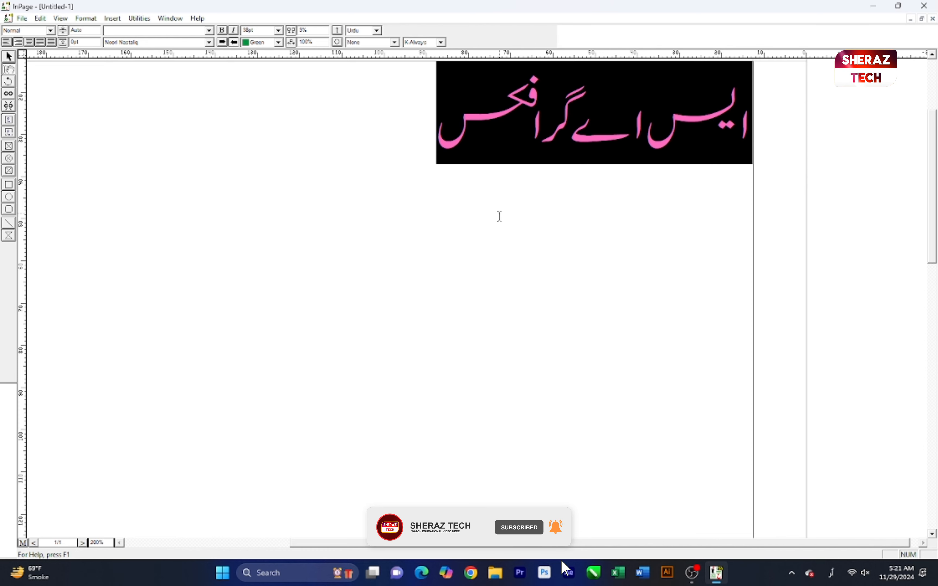
- Reduce the selected text's character spacing to -1% and deselect the text
{"action": "key", "text": "ctrl+F9"}
{"action": "key", "text": "ctrl+F9"}
{"action": "key", "text": "ctrl+F9"}
{"action": "key", "text": "ctrl+F9"}
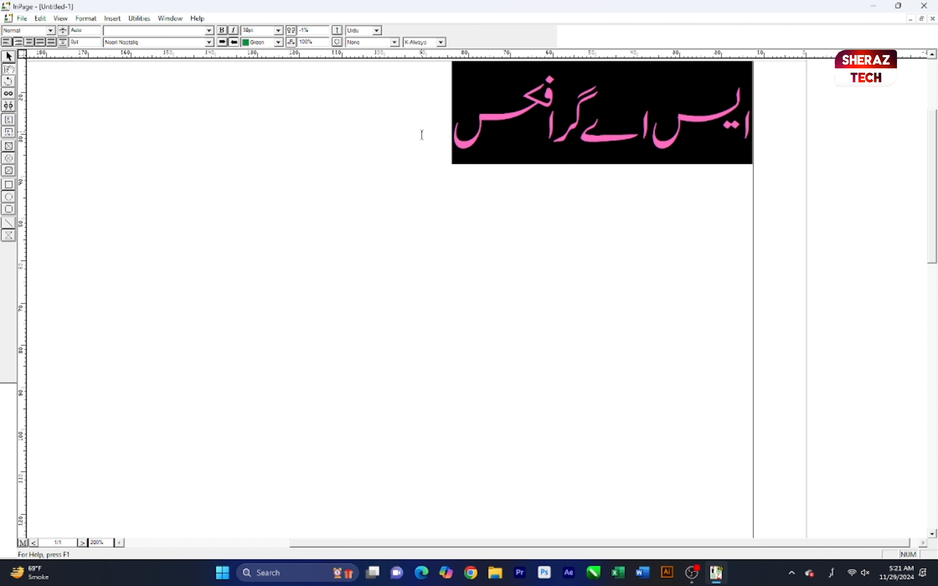
{"action": "left_click", "coordinate": [440, 143]}
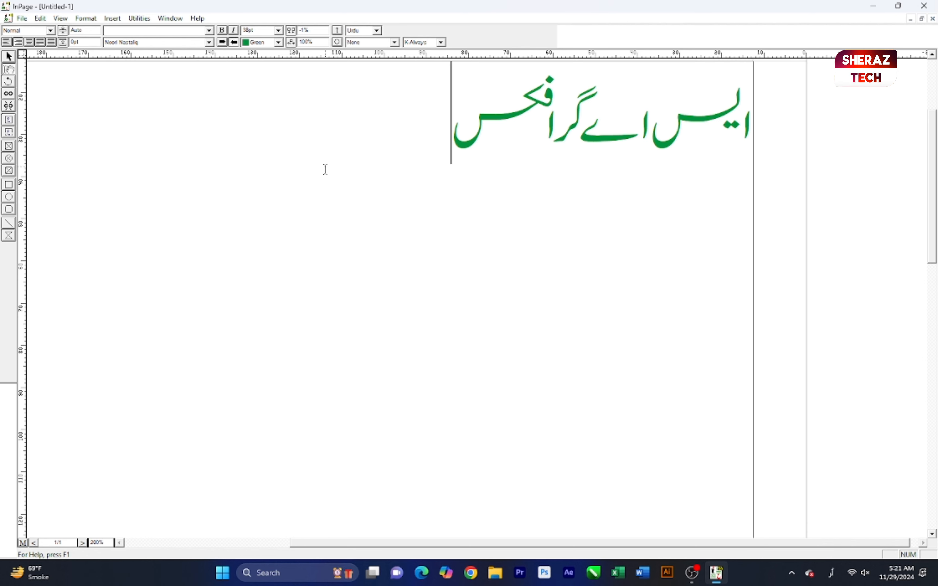
- View the page at 100%, 200%, 50% and fit-to-page zoom, ending at 50%
{"action": "key", "text": "ctrl+1"}
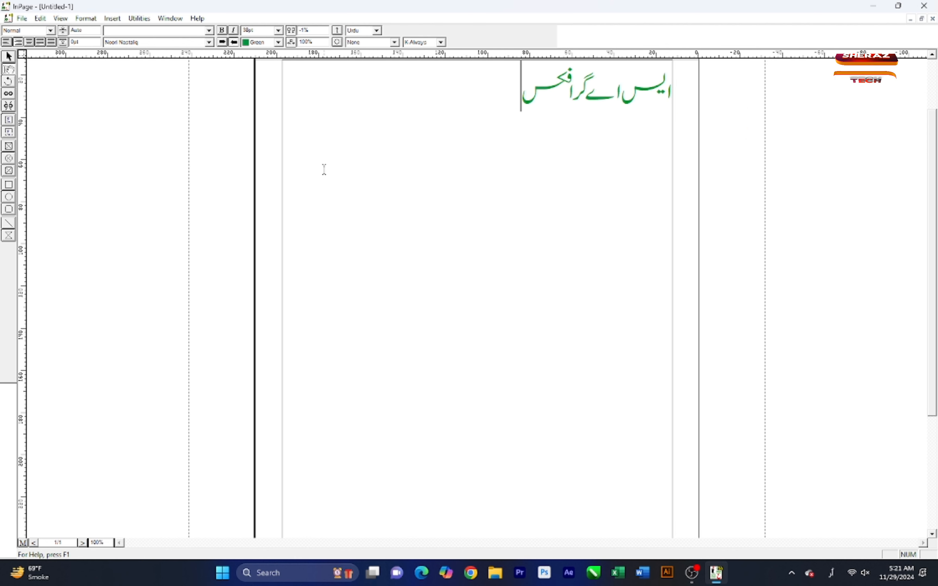
{"action": "left_click_drag", "start_coordinate": [106, 546], "coordinate": [74, 550]}
{"action": "left_click", "coordinate": [109, 543]}
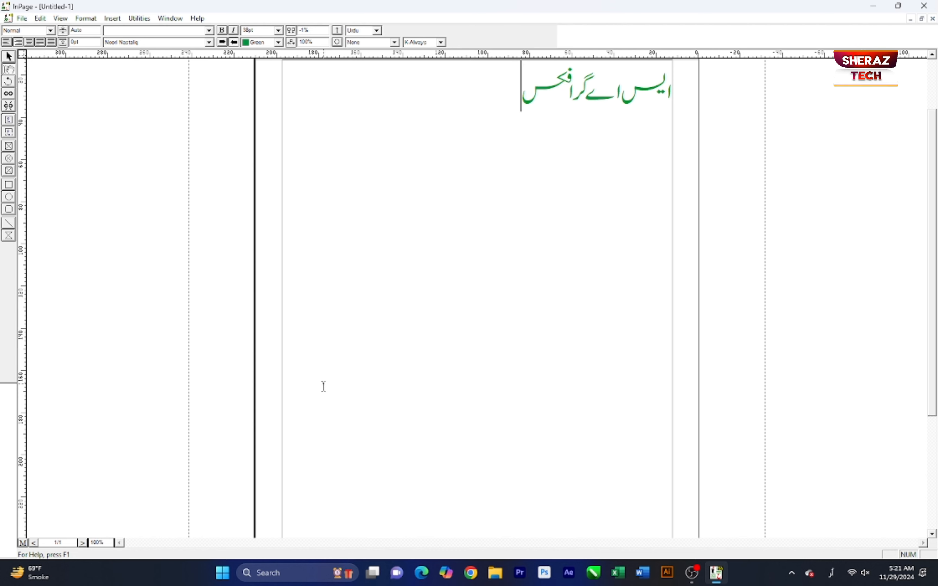
{"action": "key", "text": "ctrl+2"}
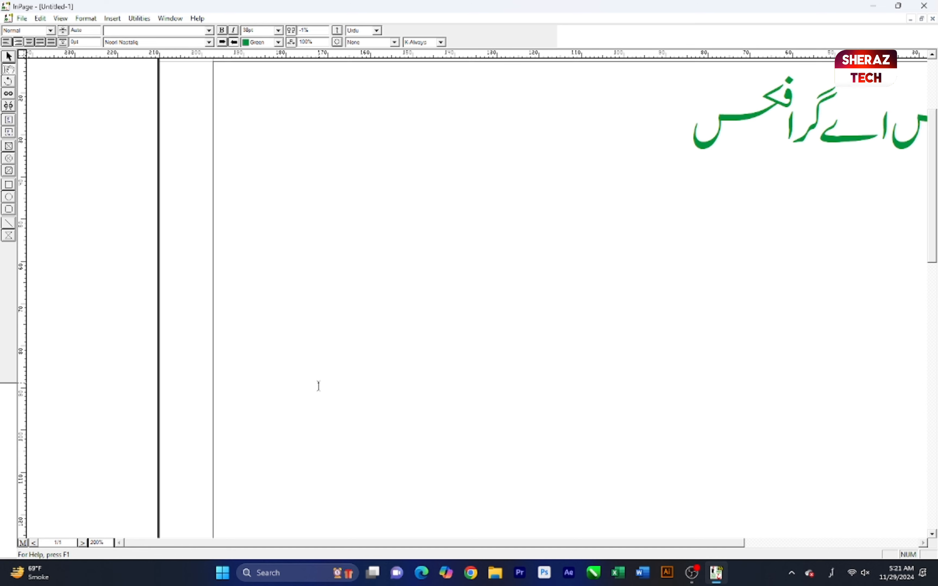
{"action": "key", "text": "ctrl+5"}
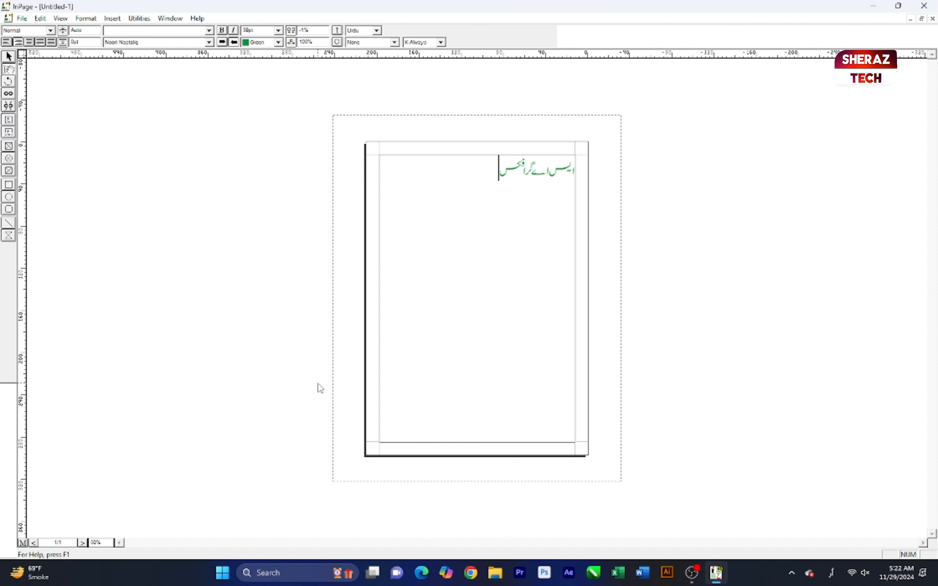
{"action": "key", "text": "ctrl+0"}
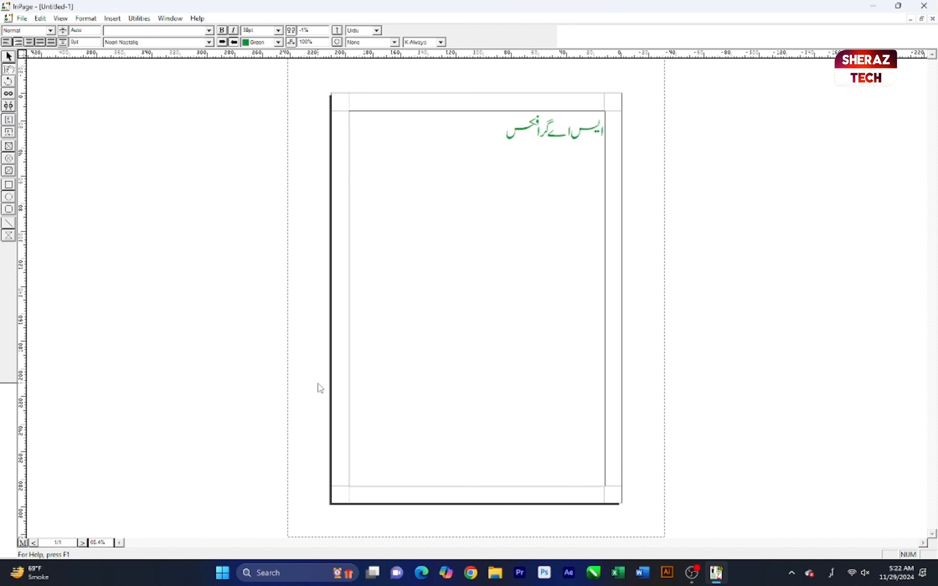
{"action": "key", "text": "ctrl+5"}
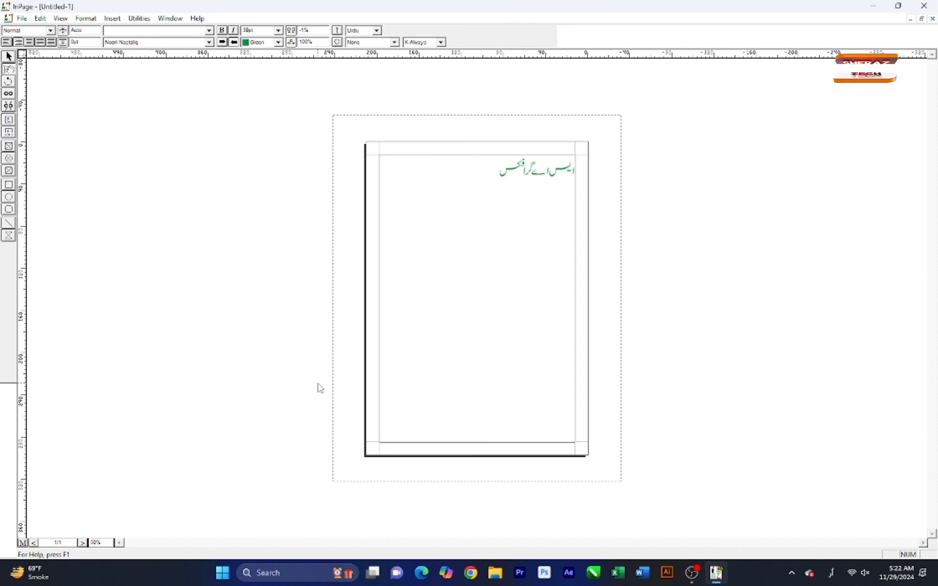
- Examine the Urdu text at 200% zoom and return the page view to 100%
{"action": "key", "text": "ctrl+1"}
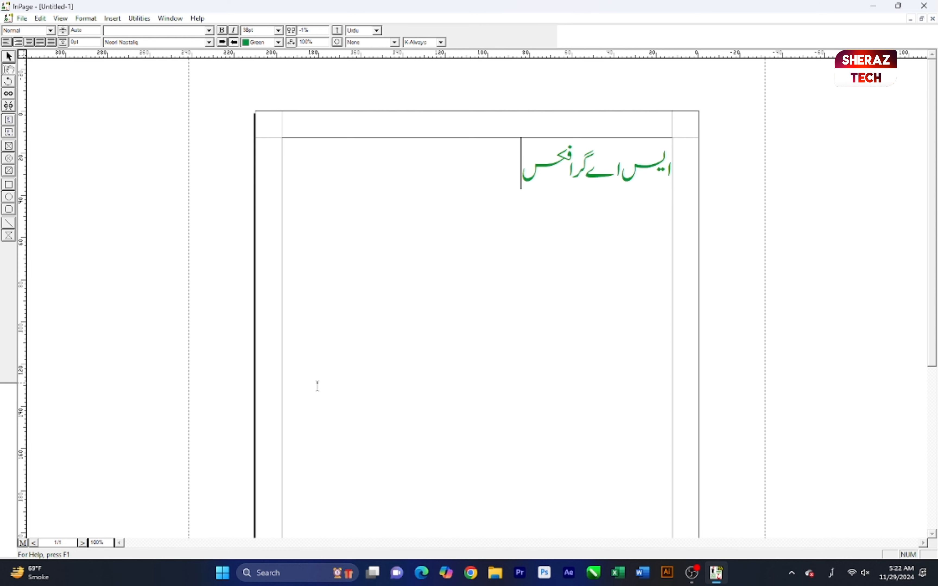
{"action": "key", "text": "ctrl+2"}
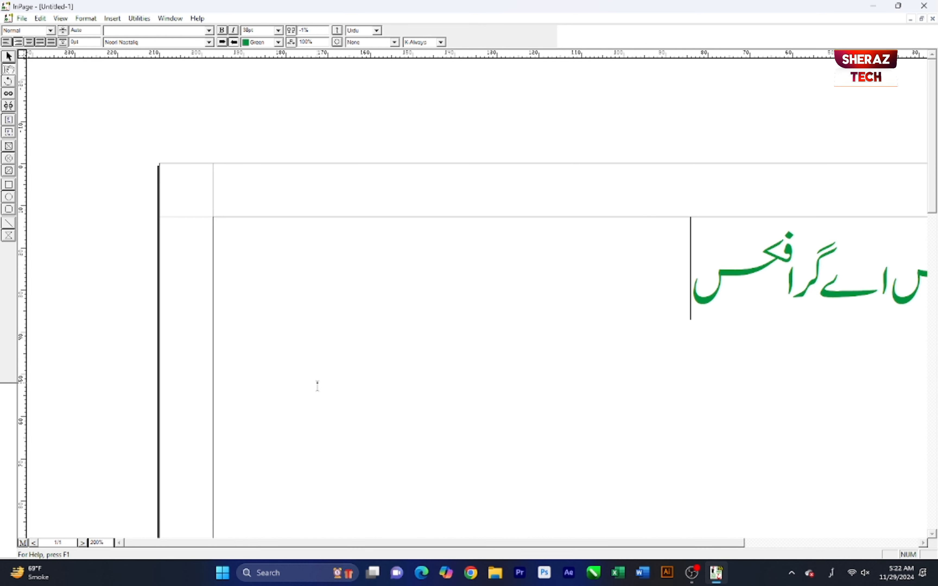
{"action": "left_click_drag", "start_coordinate": [587, 542], "coordinate": [745, 540]}
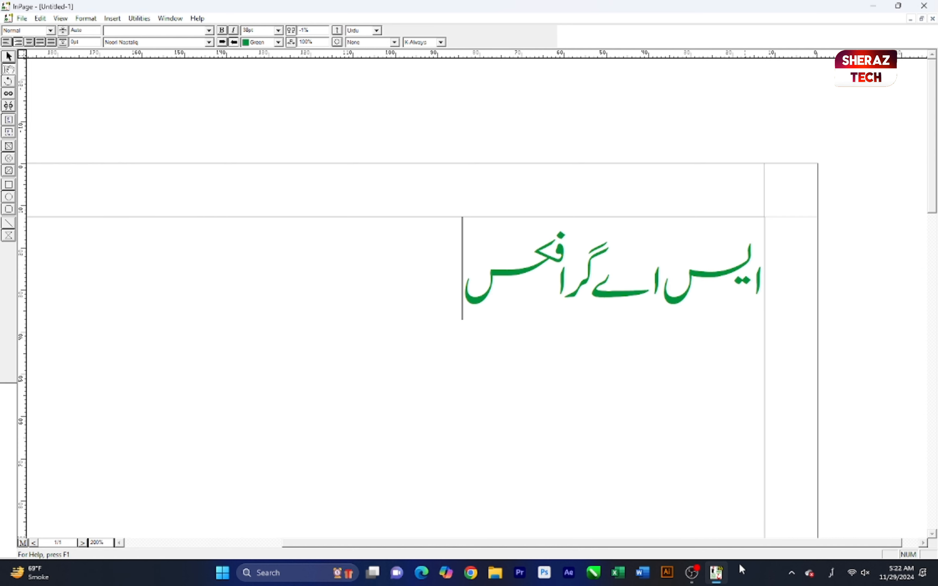
{"action": "left_click_drag", "start_coordinate": [935, 201], "coordinate": [932, 248]}
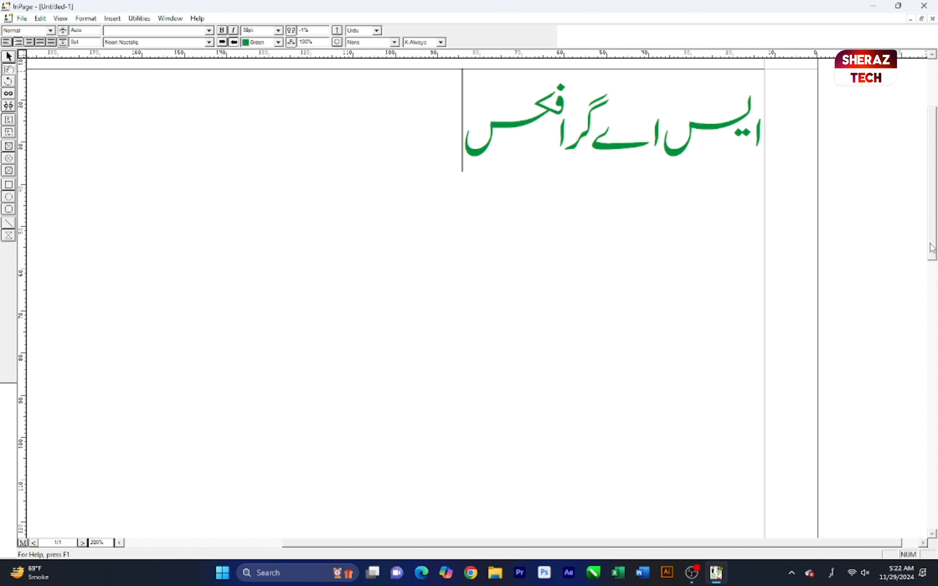
{"action": "left_click_drag", "start_coordinate": [748, 543], "coordinate": [649, 542]}
{"action": "key", "text": "ctrl+1"}
{"action": "scroll", "coordinate": [461, 309], "scroll_direction": "up", "scroll_amount": 3}
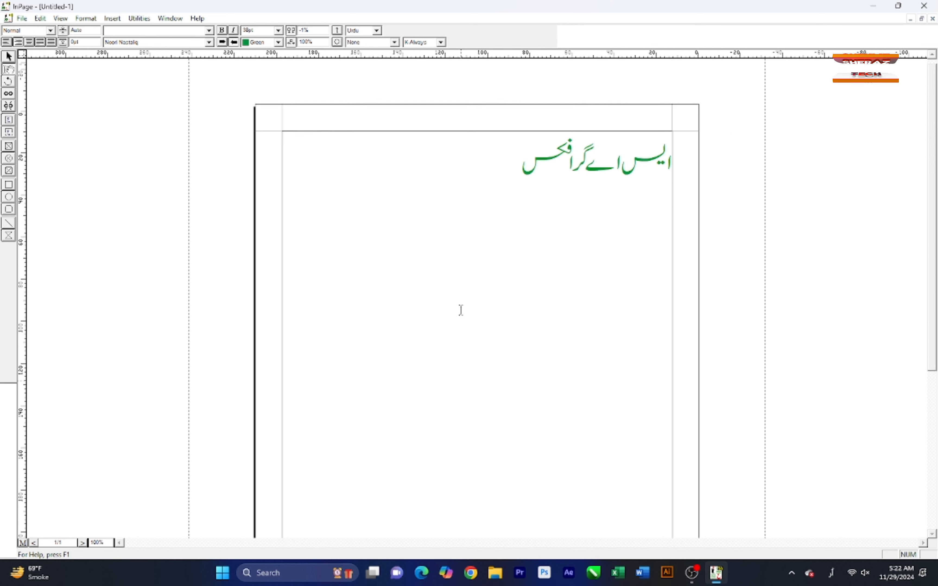
- Try left, right, centre, justified and force-justified alignment on the whole Urdu text
{"action": "key", "text": "ctrl+a"}
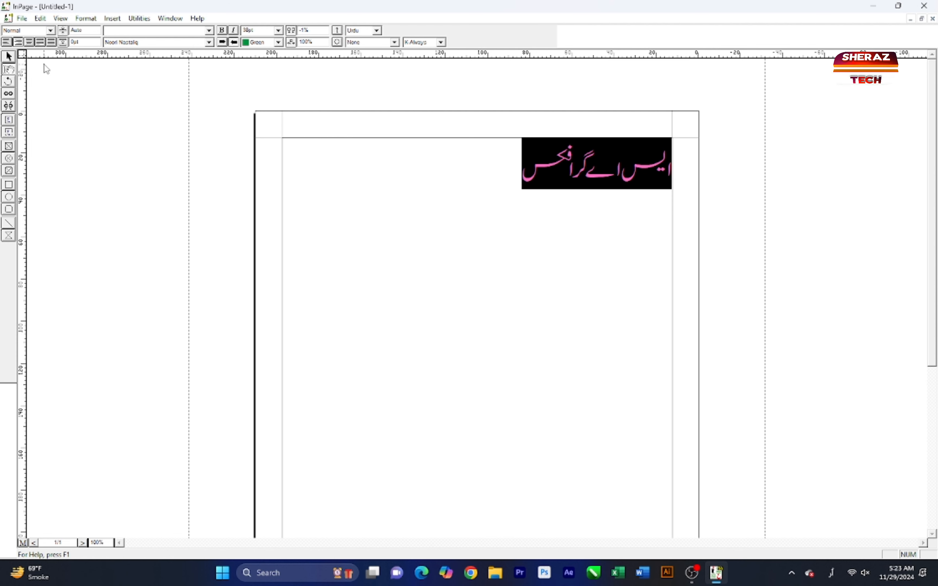
{"action": "left_click", "coordinate": [7, 43]}
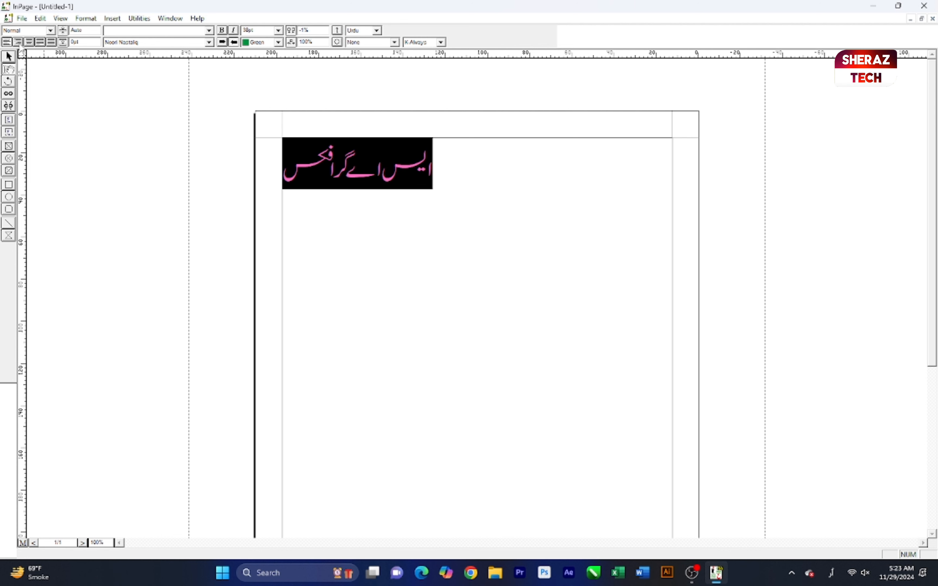
{"action": "left_click", "coordinate": [18, 42]}
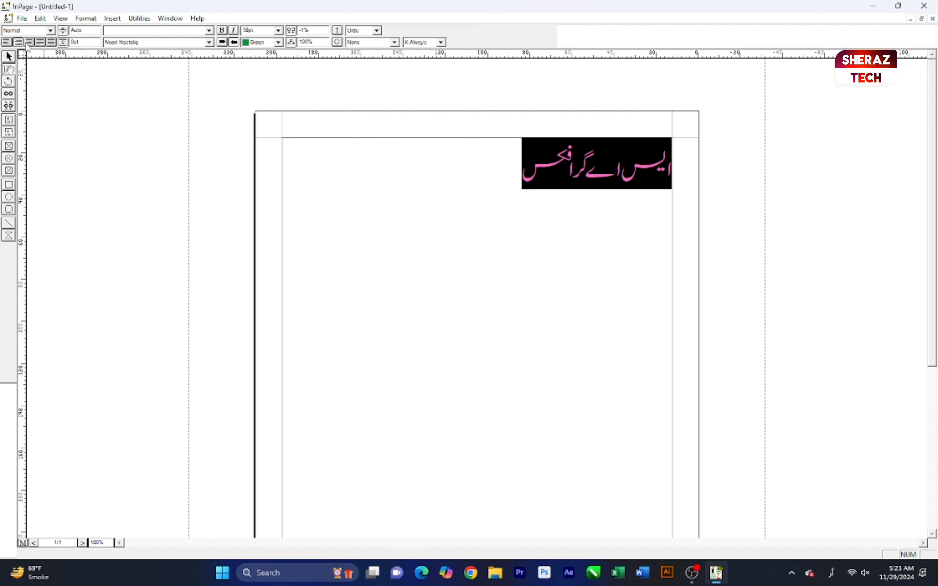
{"action": "left_click", "coordinate": [30, 42]}
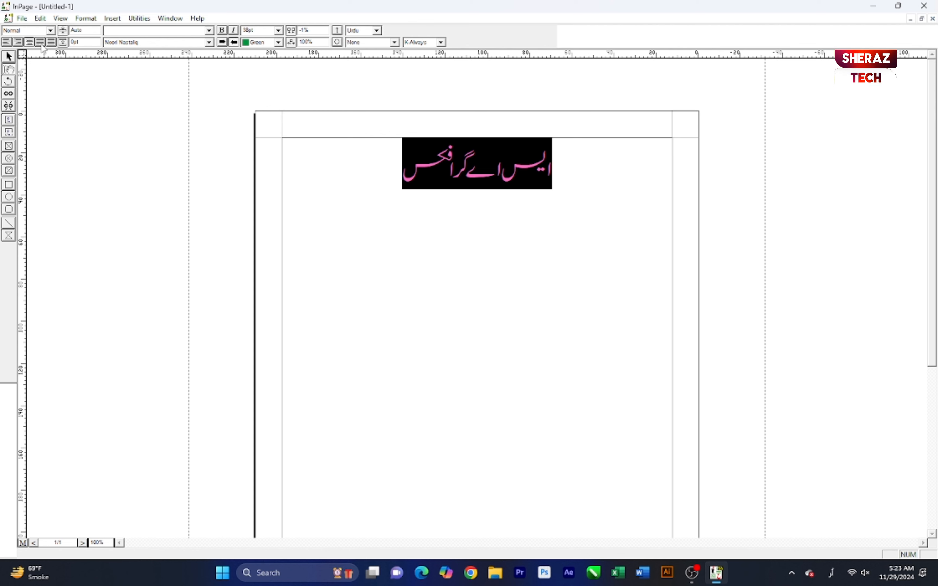
{"action": "left_click", "coordinate": [41, 42]}
{"action": "left_click", "coordinate": [51, 42]}
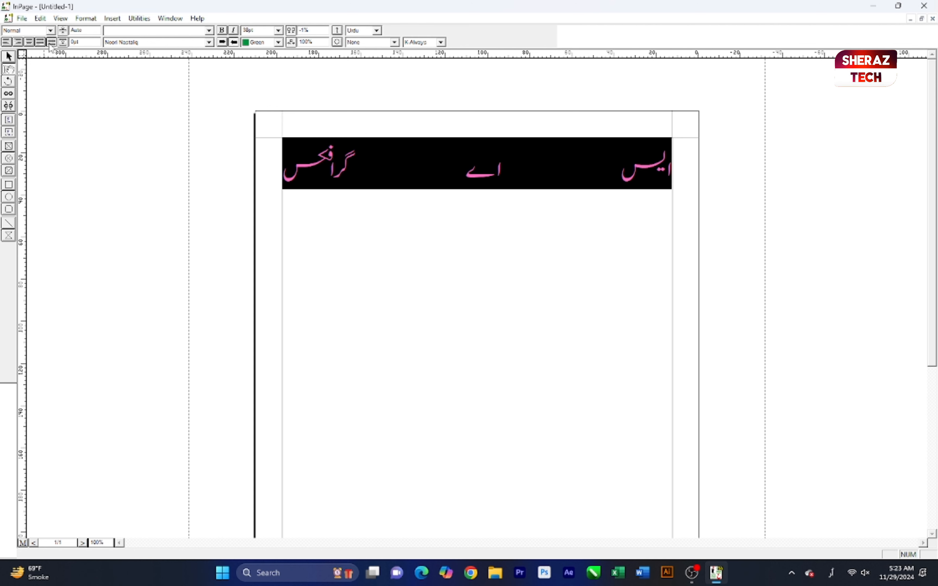
{"action": "left_click", "coordinate": [41, 42]}
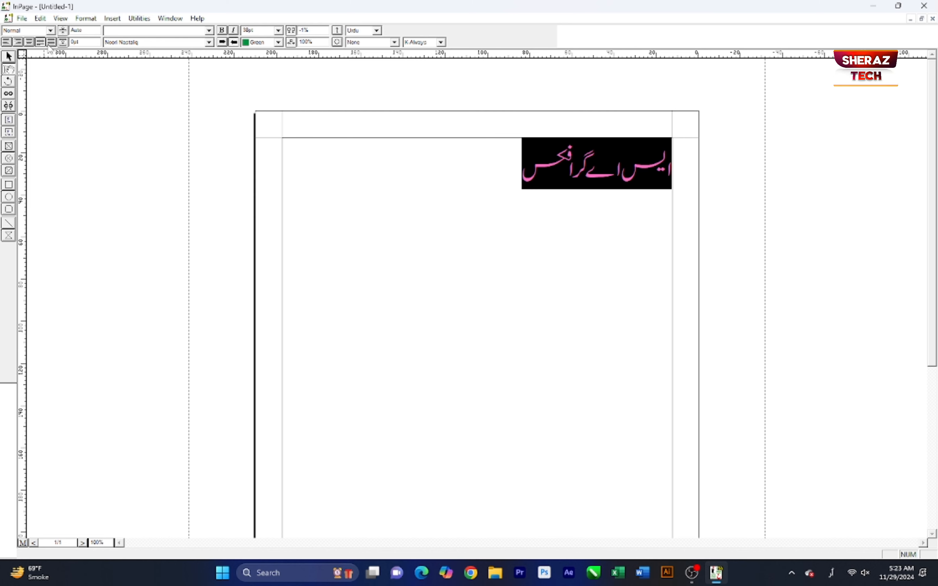
{"action": "left_click", "coordinate": [51, 44]}
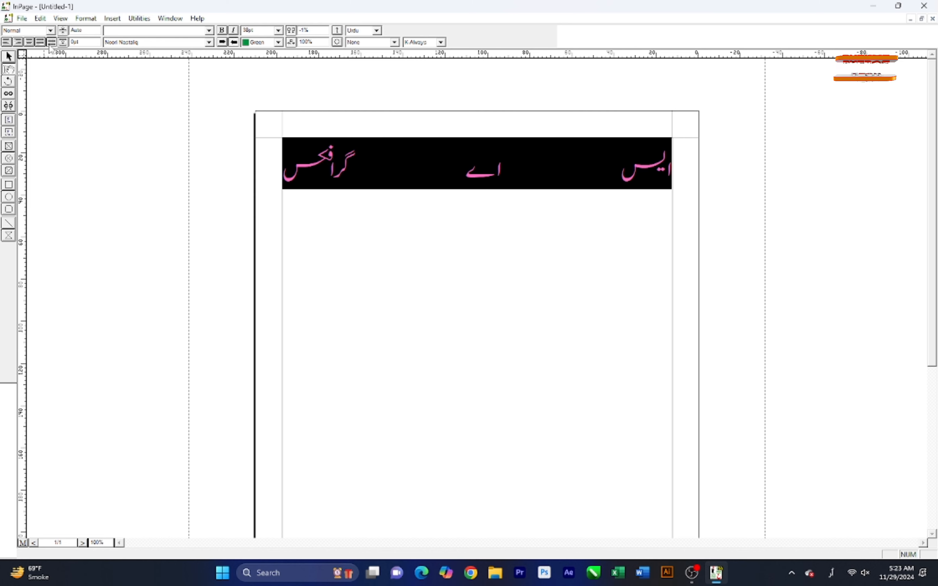
- Centre the line of Urdu text on the page
{"action": "left_click", "coordinate": [286, 155]}
{"action": "left_click", "coordinate": [344, 163]}
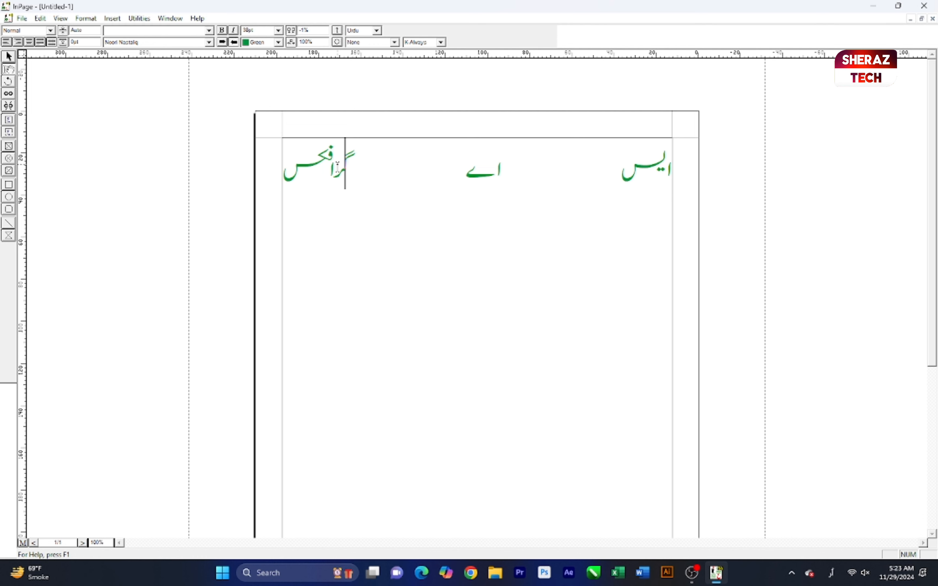
{"action": "left_click", "coordinate": [30, 41]}
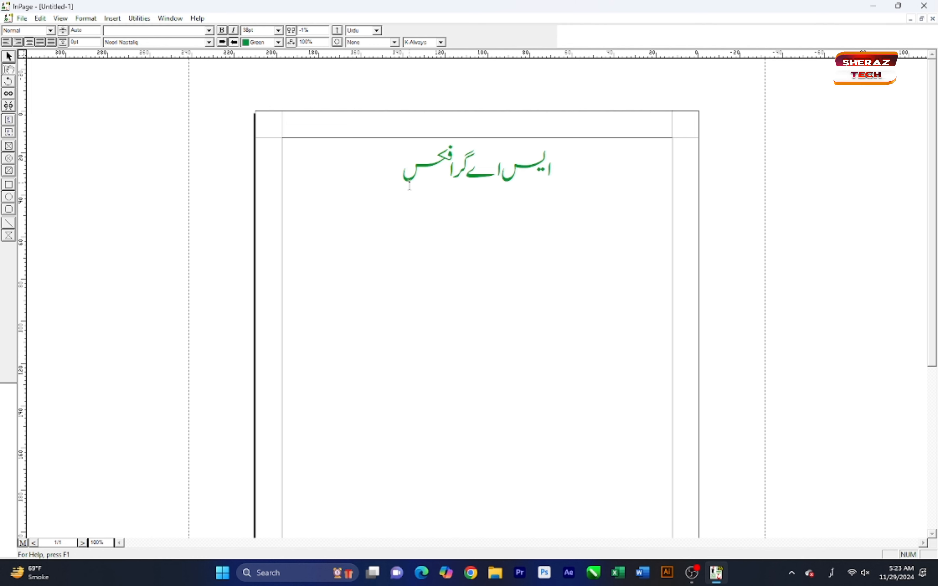
{"action": "left_click", "coordinate": [379, 178]}
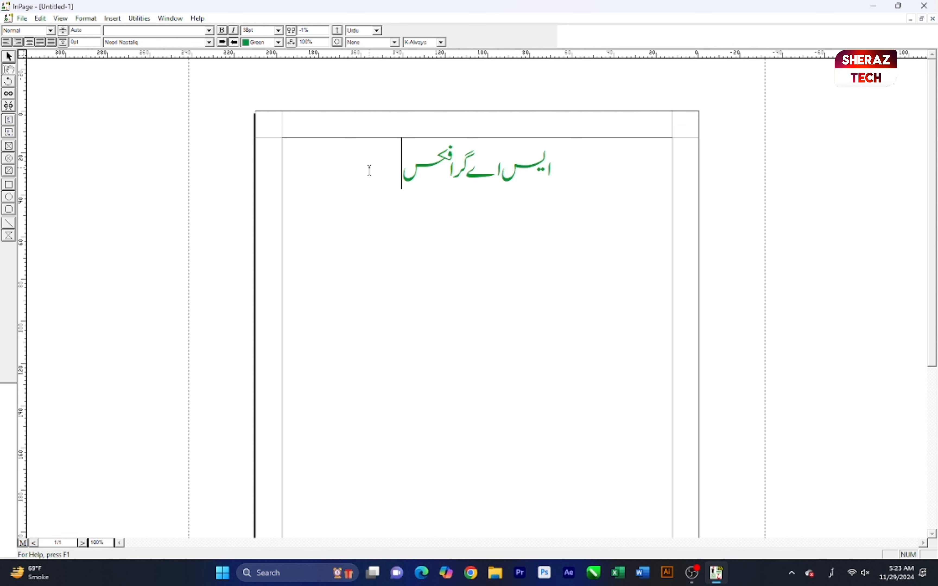
- Copy the centred Urdu text, delete it, and paste it back in the same place
{"action": "left_click_drag", "start_coordinate": [369, 169], "coordinate": [580, 175]}
{"action": "key", "text": "ctrl+c"}
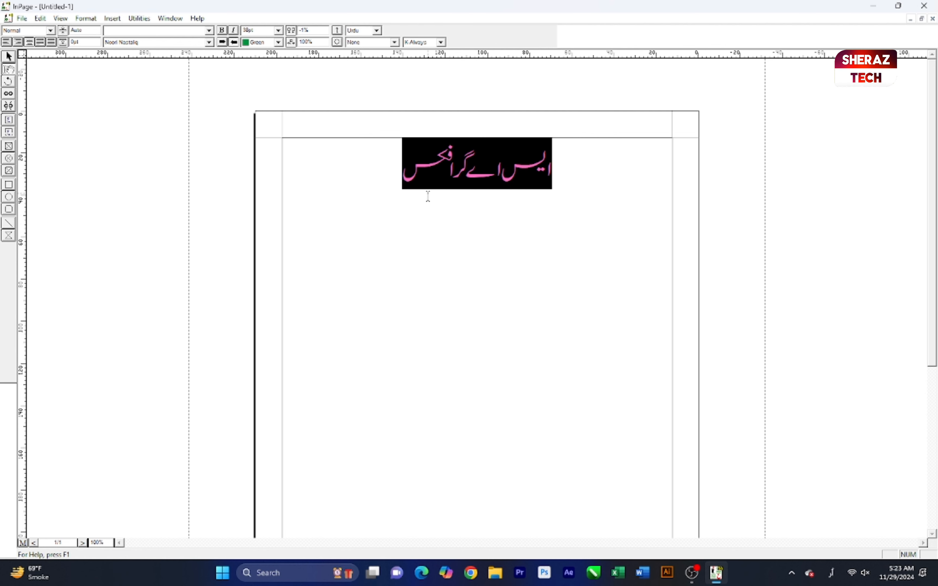
{"action": "key", "text": "Delete"}
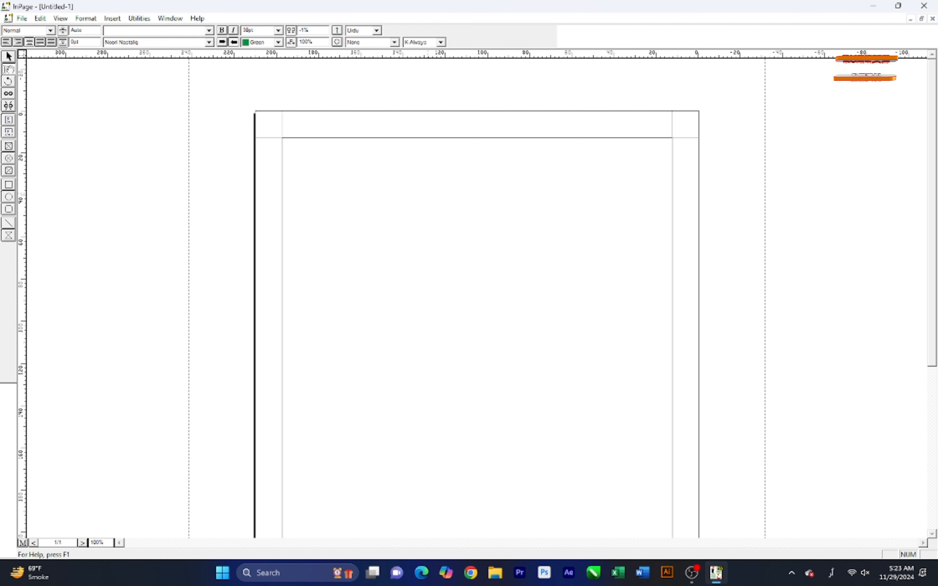
{"action": "key", "text": "ctrl+v"}
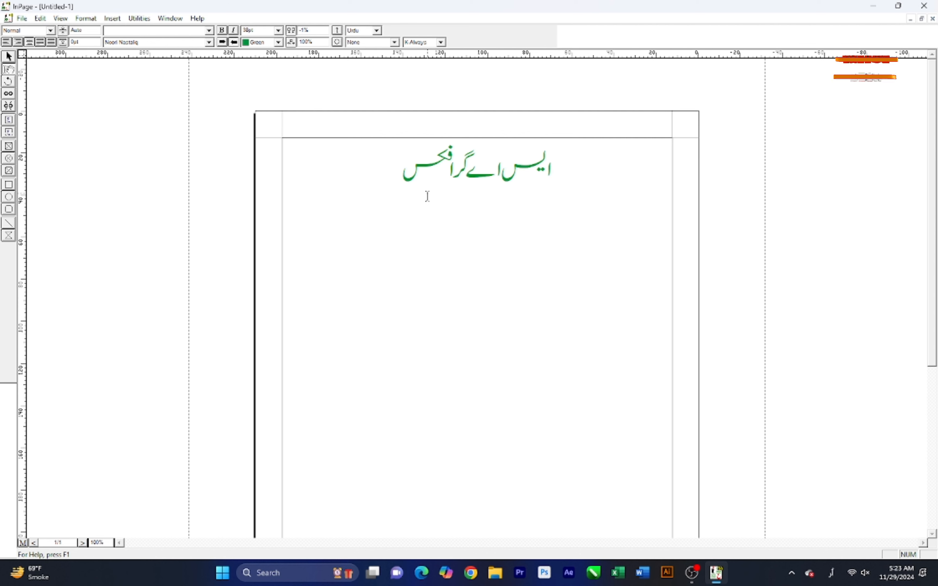
- Try right and left alignment on the whole text, and return it to centre alignment
{"action": "key", "text": "ctrl+a"}
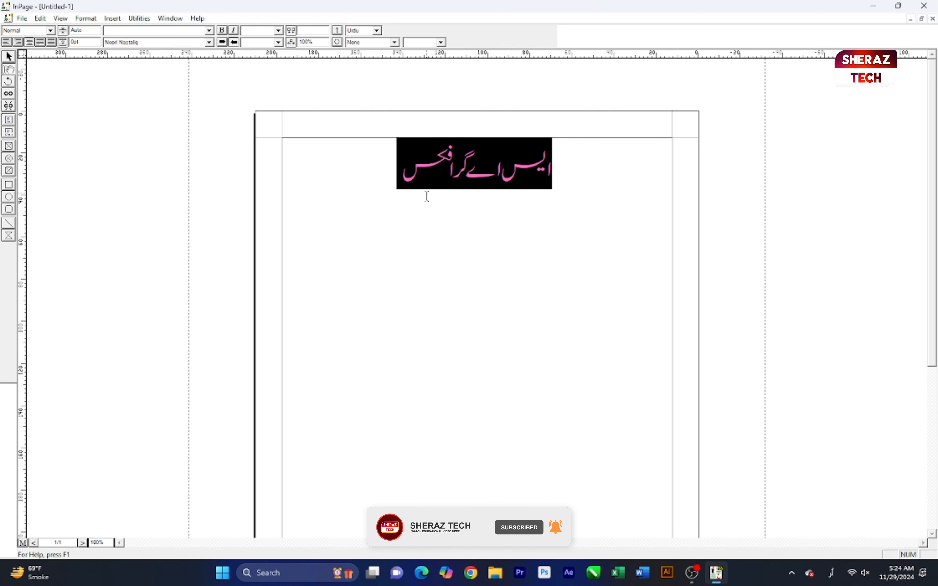
{"action": "key", "text": "ctrl+shift+r"}
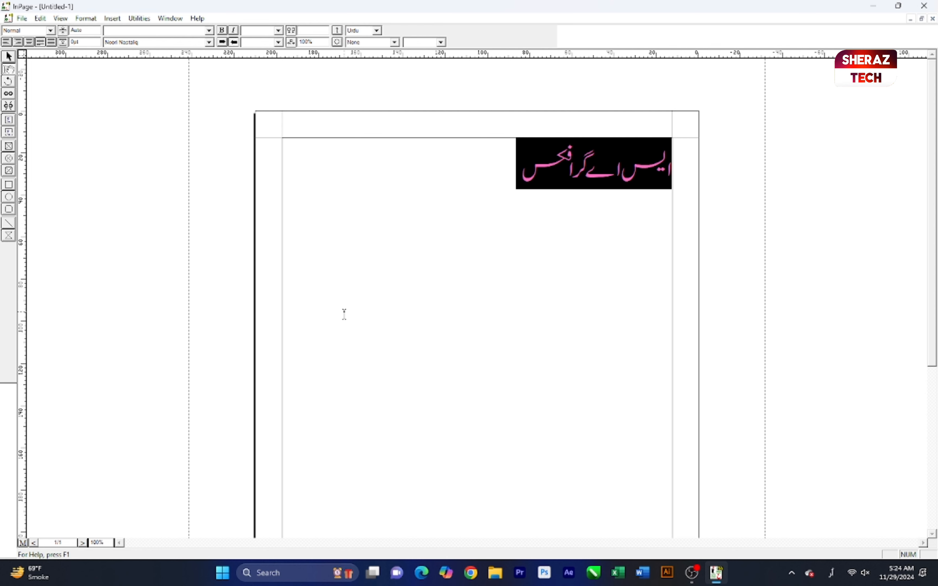
{"action": "key", "text": "ctrl+shift+l"}
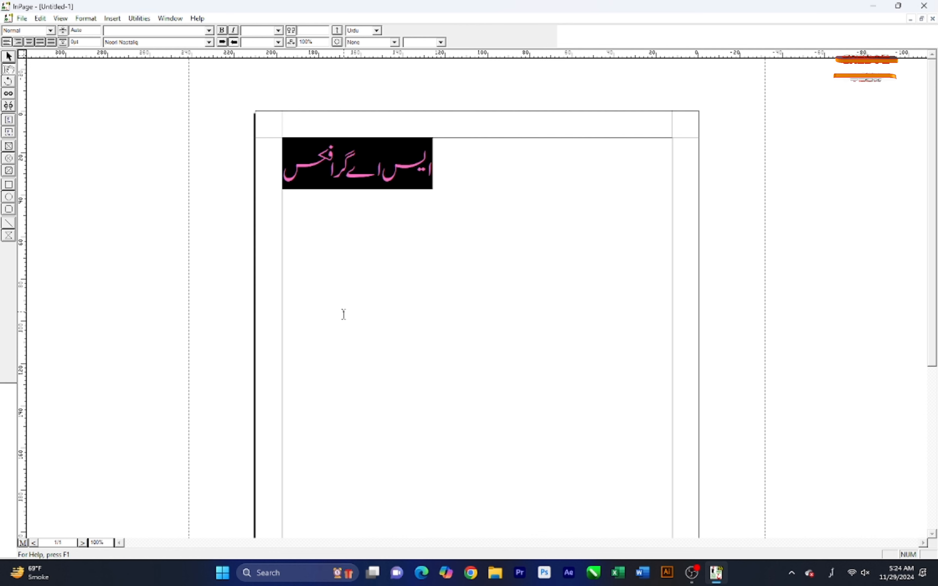
{"action": "key", "text": "ctrl+shift+r"}
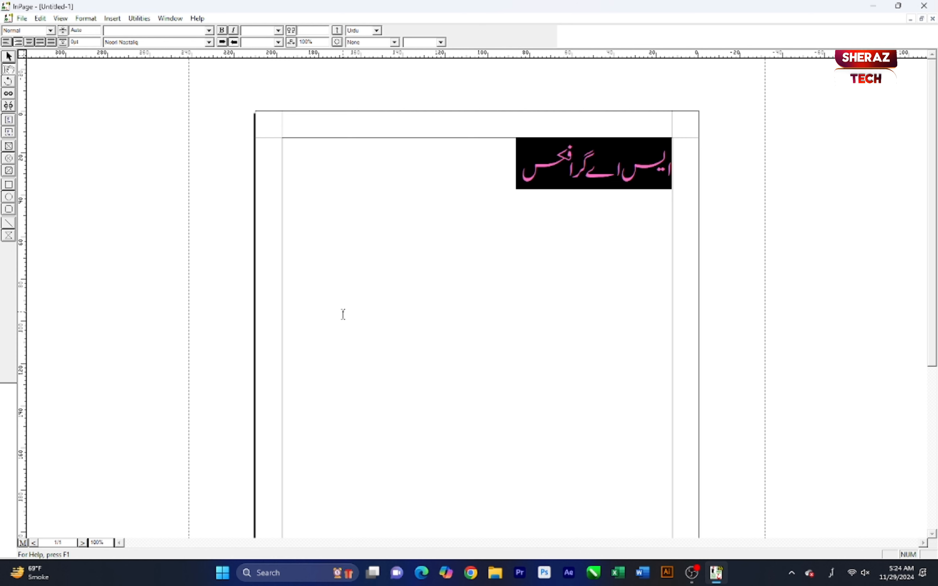
{"action": "key", "text": "ctrl+shift+c"}
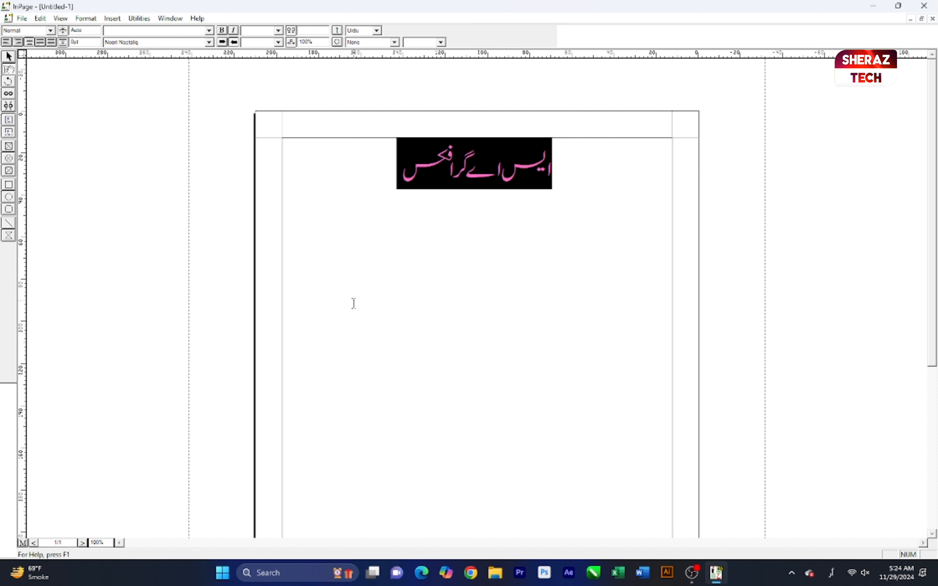
{"action": "left_click", "coordinate": [369, 194]}
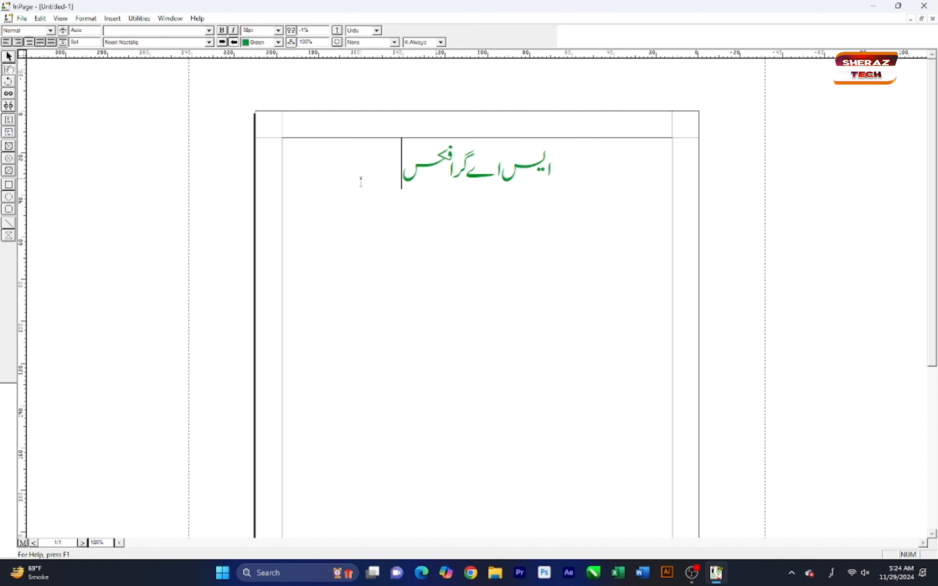
- Select all the Urdu text and change its font to Faiz Character
{"action": "key", "text": "ctrl+a"}
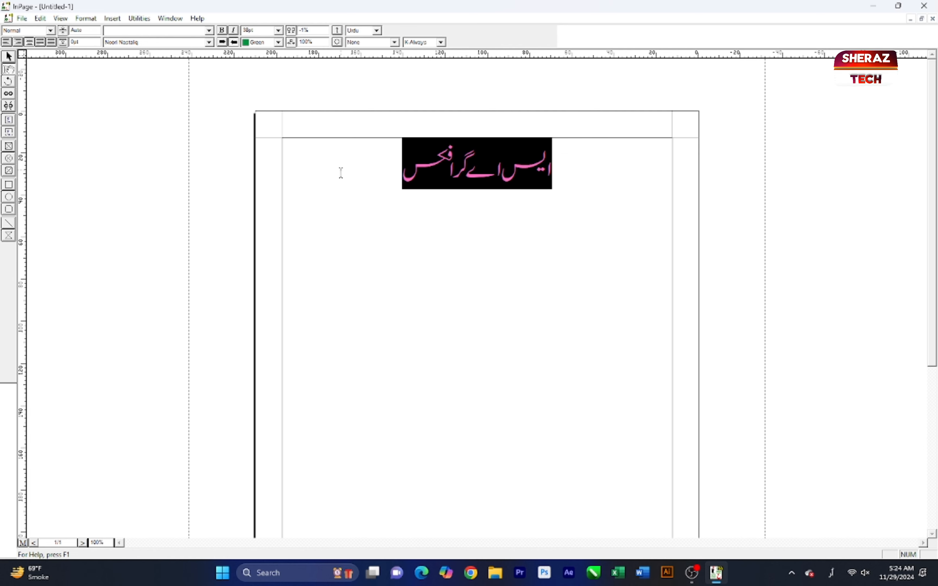
{"action": "left_click", "coordinate": [150, 64]}
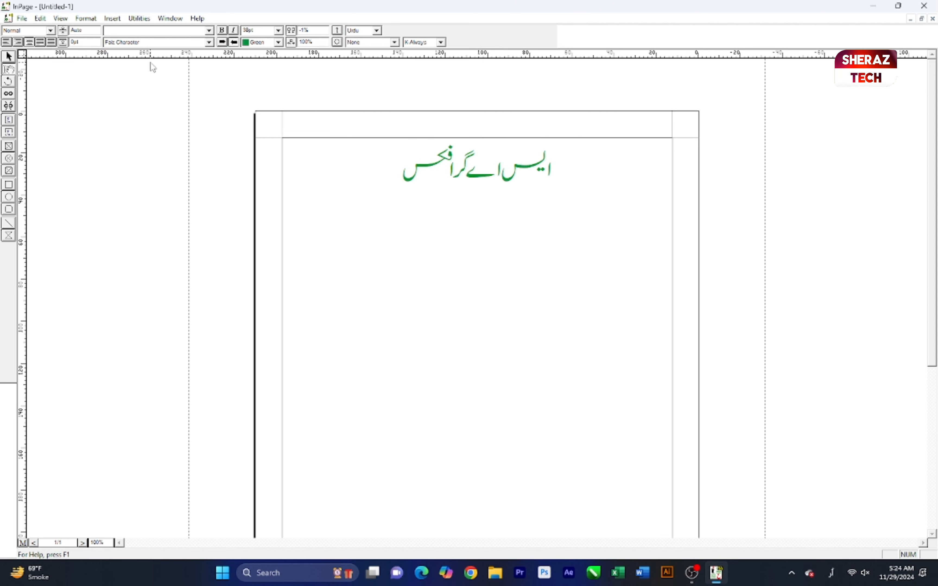
- Try a PDMS font and the A Suls font on the selected Urdu text
{"action": "left_click", "coordinate": [147, 42]}
{"action": "scroll", "coordinate": [147, 81], "scroll_direction": "down", "scroll_amount": 1}
{"action": "scroll", "coordinate": [150, 83], "scroll_direction": "down", "scroll_amount": 2}
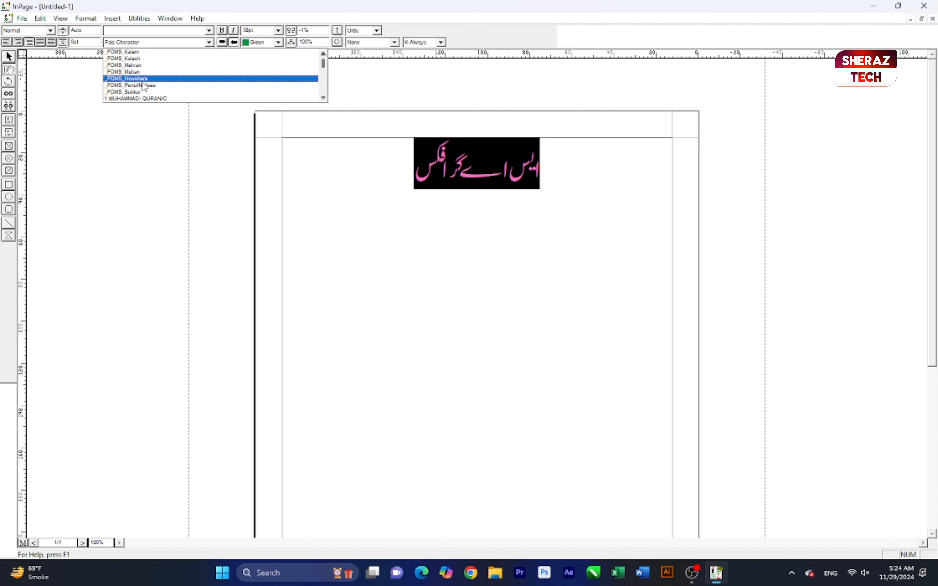
{"action": "left_click", "coordinate": [150, 78]}
{"action": "left_click", "coordinate": [155, 42]}
{"action": "left_click", "coordinate": [154, 72]}
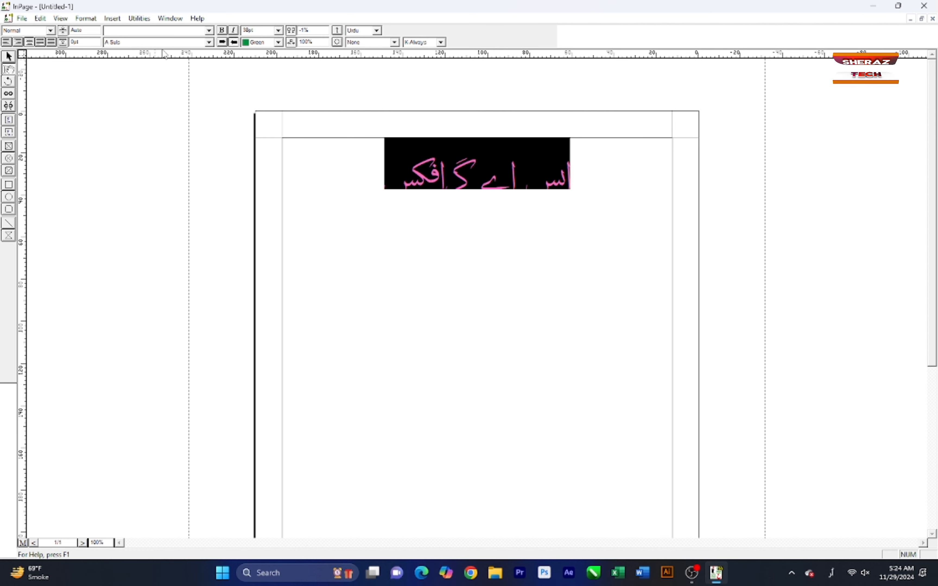
{"action": "left_click", "coordinate": [381, 185]}
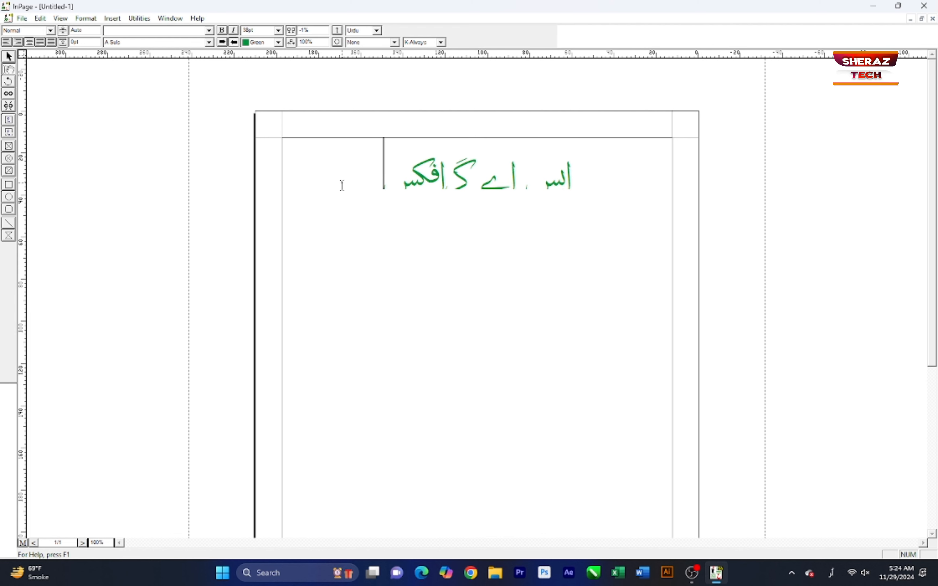
- Select the whole Urdu line and try the AA Sameer Bassam Bold and AA Sameer Kolk fonts on it
{"action": "key", "text": "ctrl+a"}
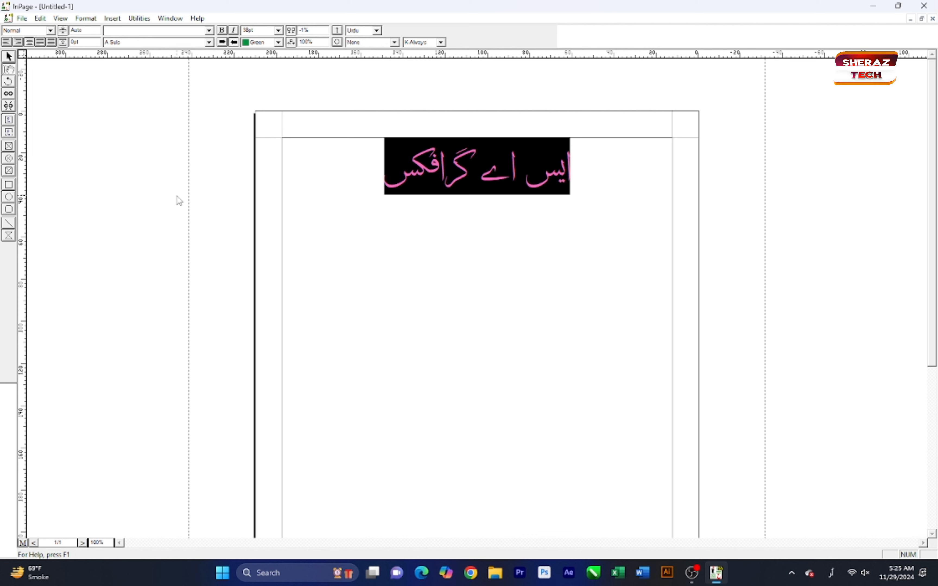
{"action": "left_click", "coordinate": [360, 190]}
{"action": "left_click_drag", "start_coordinate": [360, 188], "coordinate": [586, 184]}
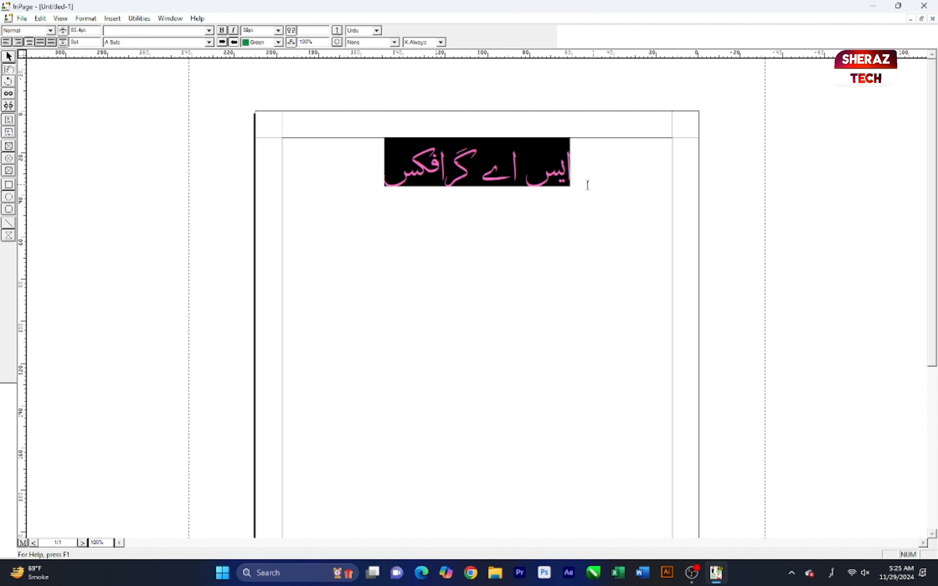
{"action": "left_click", "coordinate": [184, 43]}
{"action": "left_click", "coordinate": [166, 66]}
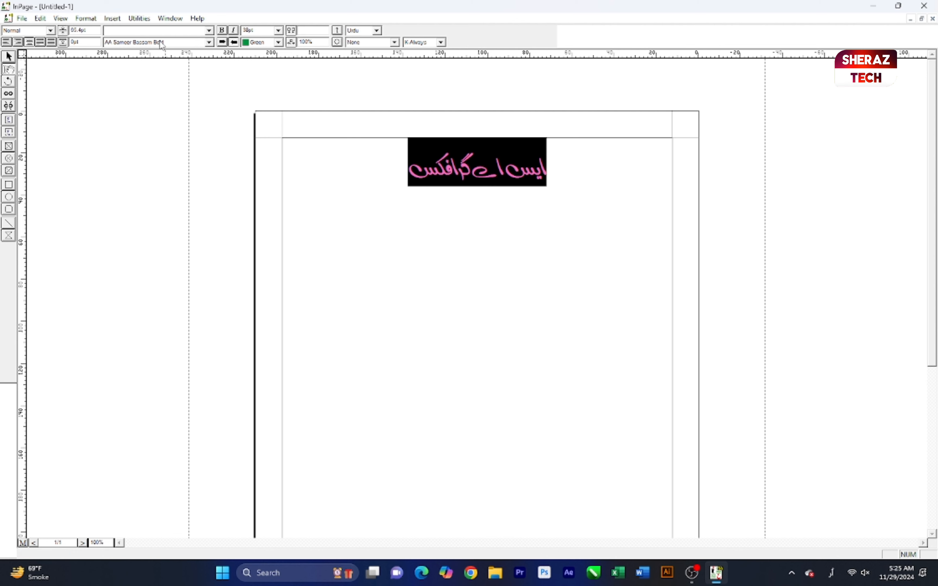
{"action": "left_click", "coordinate": [162, 44]}
{"action": "left_click", "coordinate": [152, 68]}
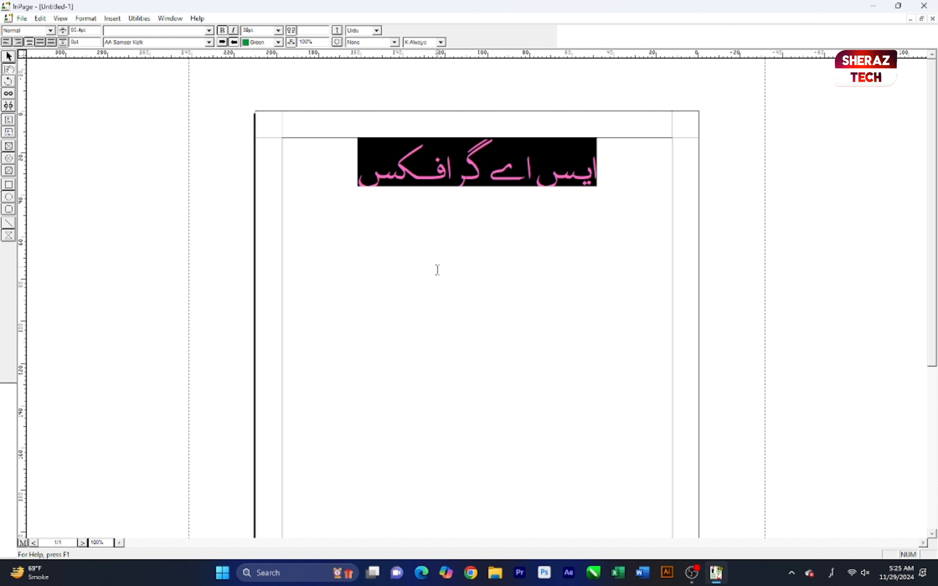
- Change the Urdu line's font to Noori Nastaliq
{"action": "left_click_drag", "start_coordinate": [348, 184], "coordinate": [782, 188]}
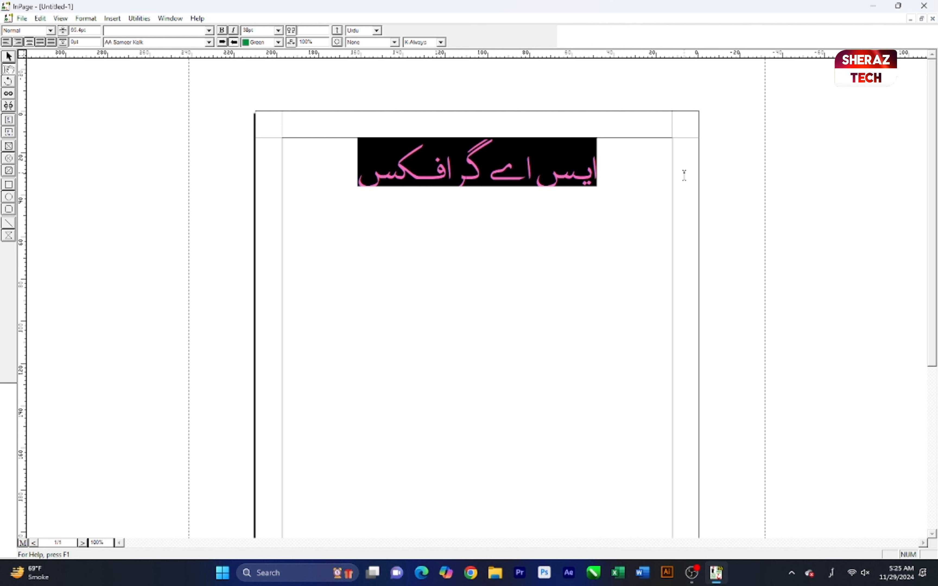
{"action": "left_click", "coordinate": [173, 42]}
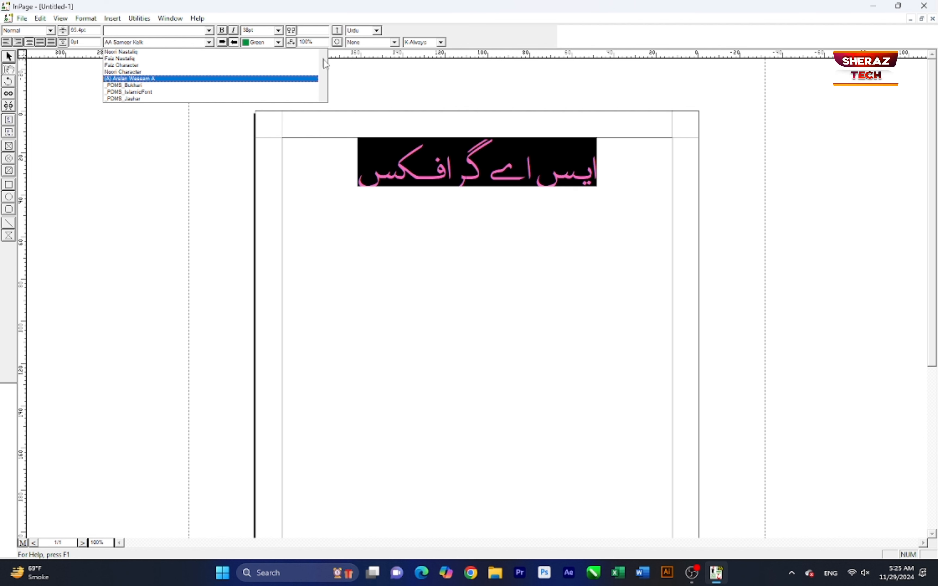
{"action": "left_click", "coordinate": [173, 52]}
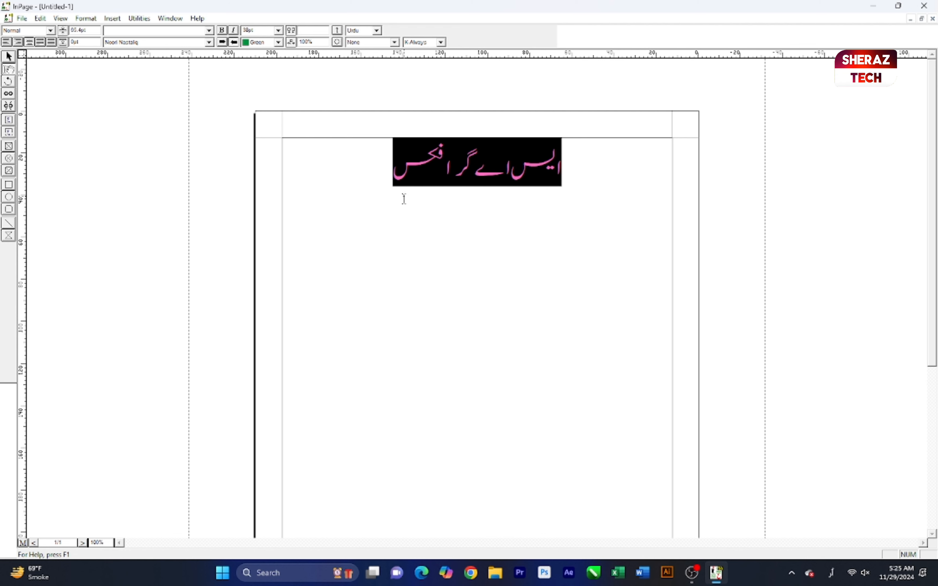
{"action": "left_click", "coordinate": [392, 185]}
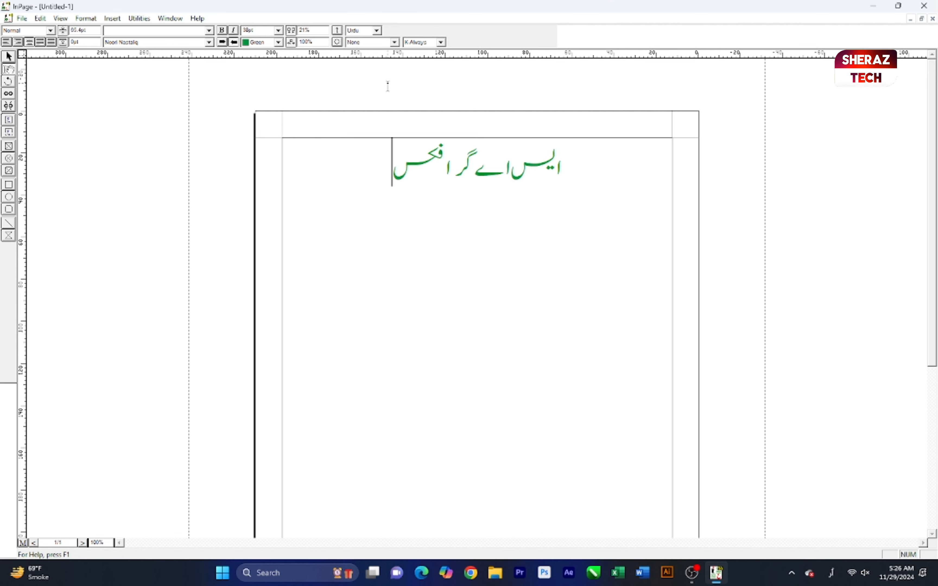
- Switch the Urdu line's kashida setting to K-None, try K-Always again, and return it to K-None
{"action": "left_click_drag", "start_coordinate": [388, 166], "coordinate": [575, 178]}
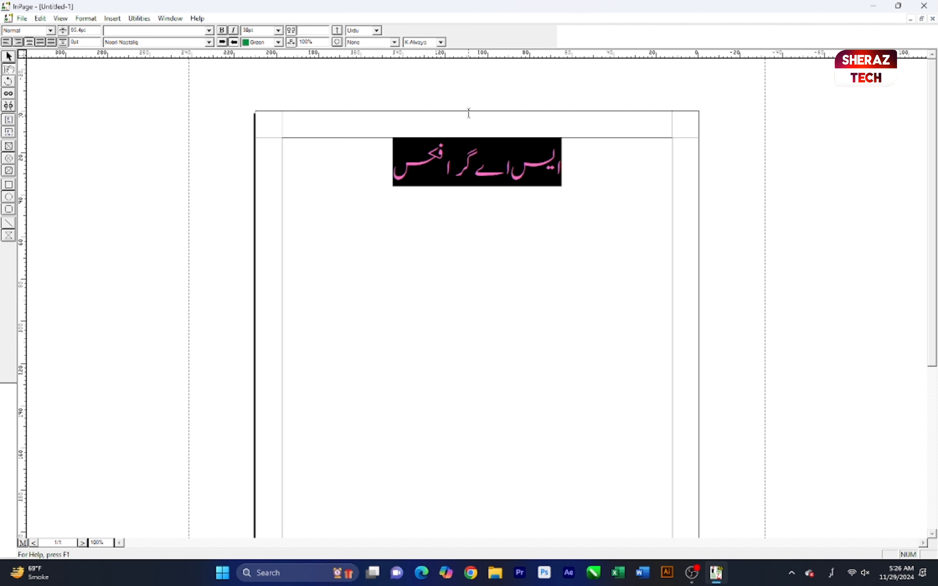
{"action": "left_click", "coordinate": [441, 42]}
{"action": "left_click", "coordinate": [422, 53]}
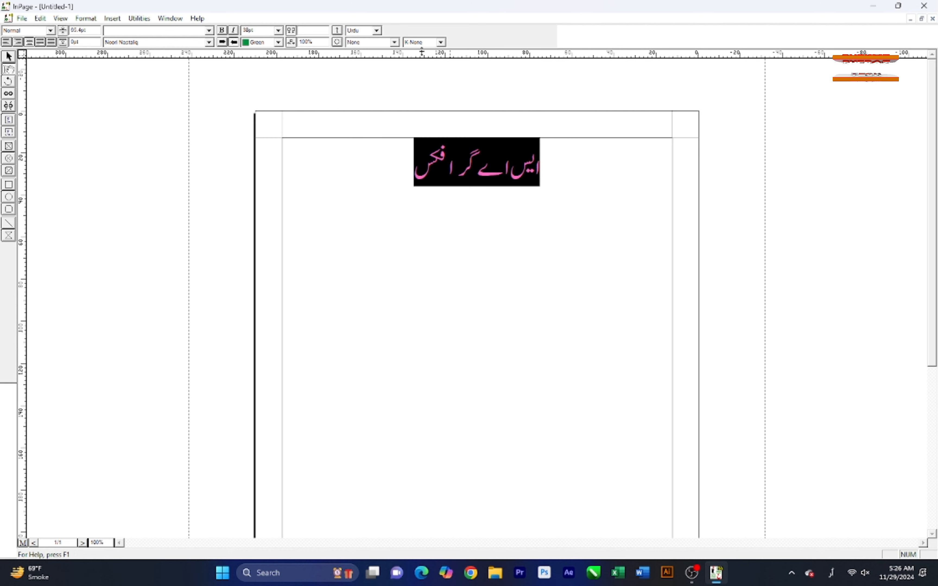
{"action": "left_click", "coordinate": [421, 42]}
{"action": "left_click", "coordinate": [417, 62]}
{"action": "left_click", "coordinate": [421, 43]}
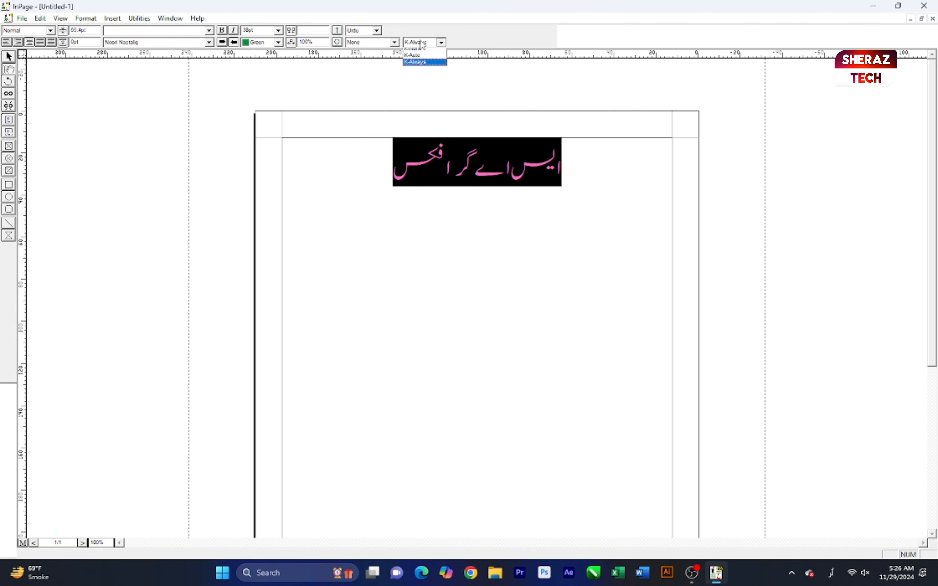
{"action": "left_click", "coordinate": [417, 48]}
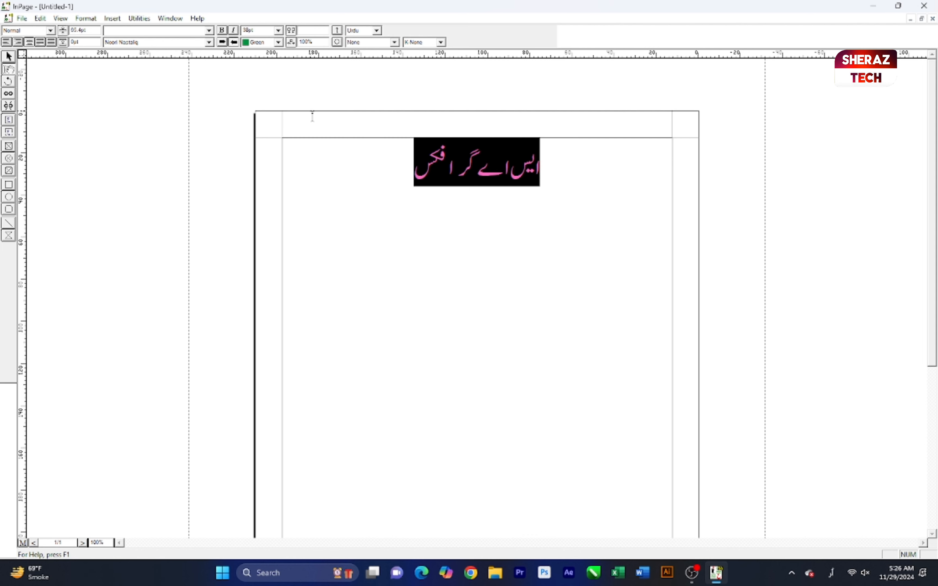
- Try Yellow as the Urdu line's text colour and finish by setting it to Black
{"action": "left_click", "coordinate": [279, 42]}
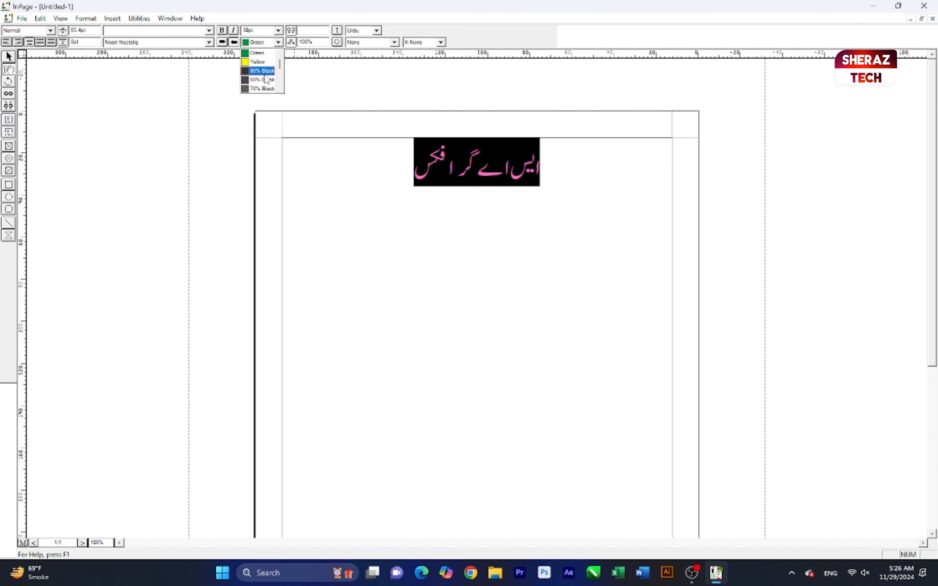
{"action": "left_click", "coordinate": [258, 62]}
{"action": "left_click", "coordinate": [263, 42]}
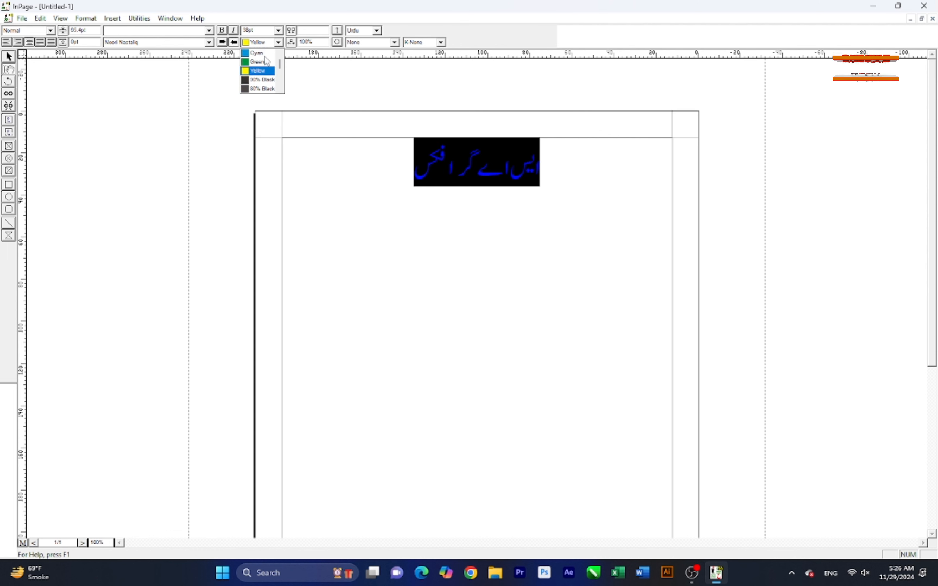
{"action": "left_click", "coordinate": [257, 62]}
{"action": "left_click", "coordinate": [278, 42]}
{"action": "left_click", "coordinate": [258, 62]}
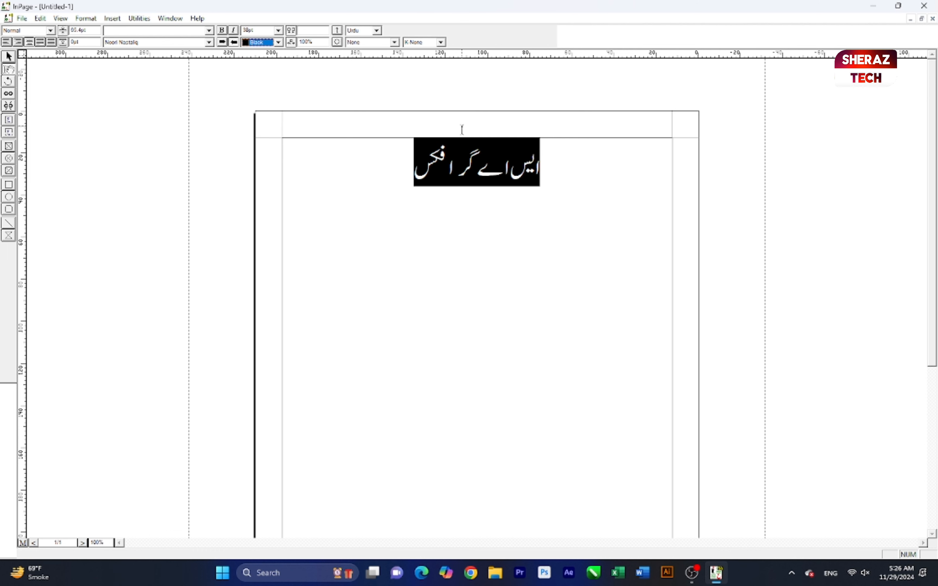
{"action": "left_click", "coordinate": [388, 152]}
- Select the Urdu line and try a font size of 7 pt, followed by 20 pt
{"action": "left_click_drag", "start_coordinate": [369, 163], "coordinate": [699, 178]}
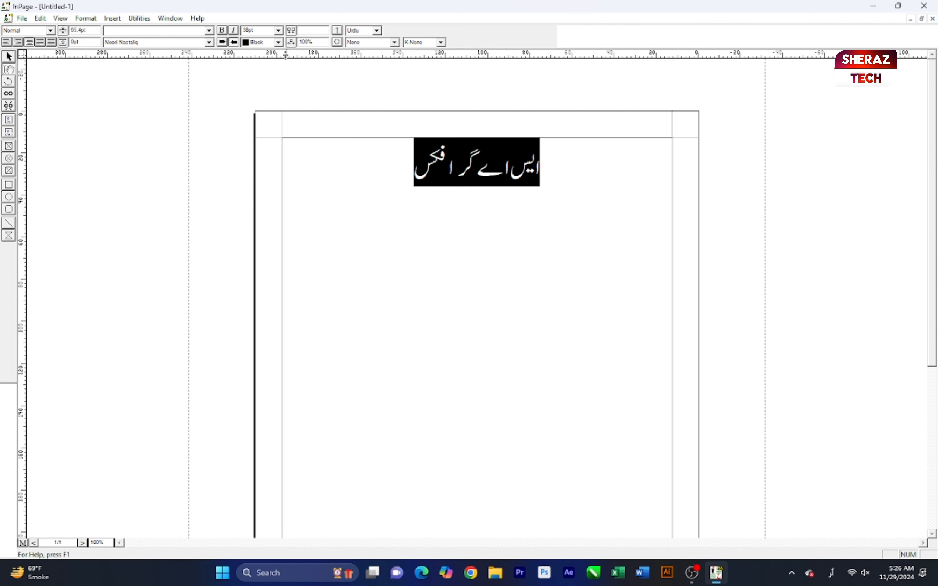
{"action": "left_click", "coordinate": [278, 30]}
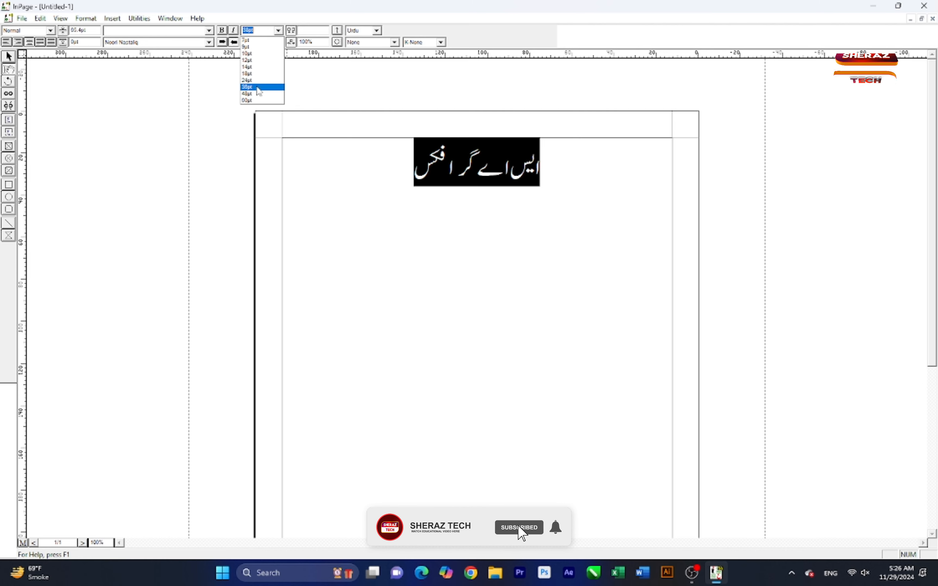
{"action": "left_click", "coordinate": [248, 40]}
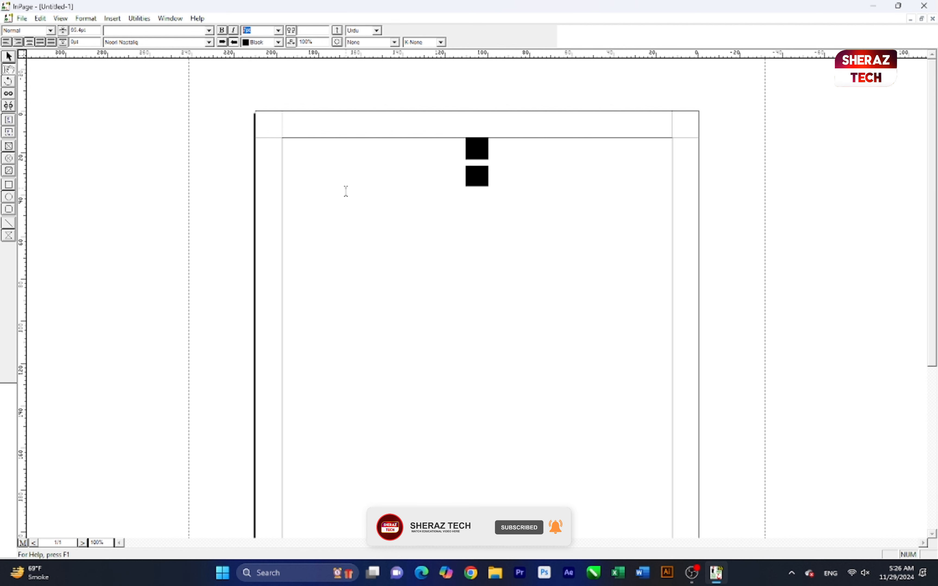
{"action": "type", "text": "20"}
{"action": "key", "text": "Return"}
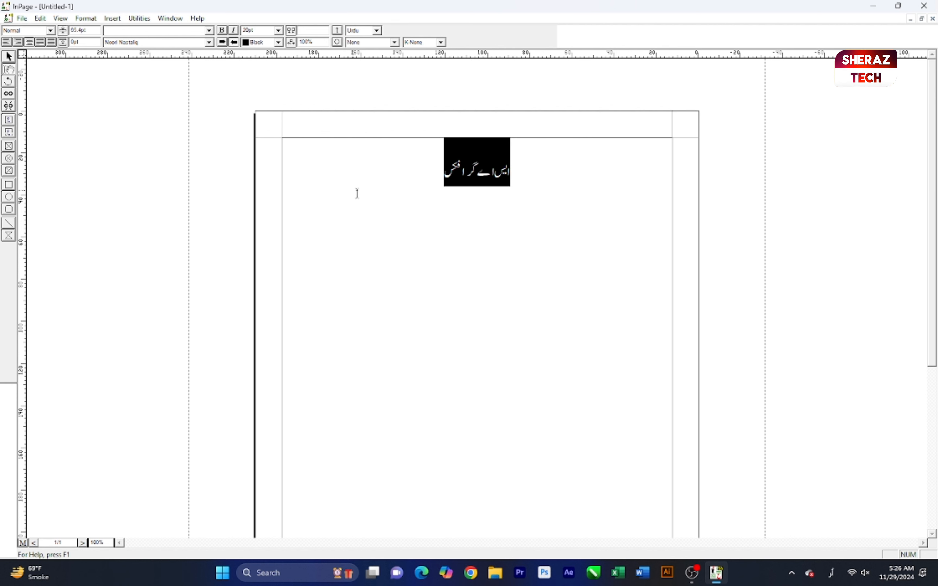
{"action": "left_click", "coordinate": [451, 199]}
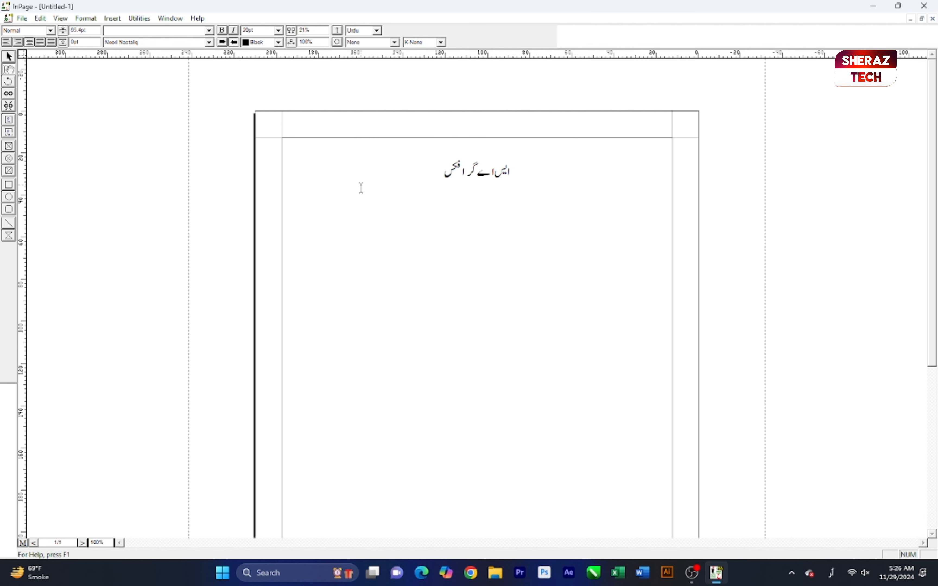
{"action": "left_click", "coordinate": [519, 196]}
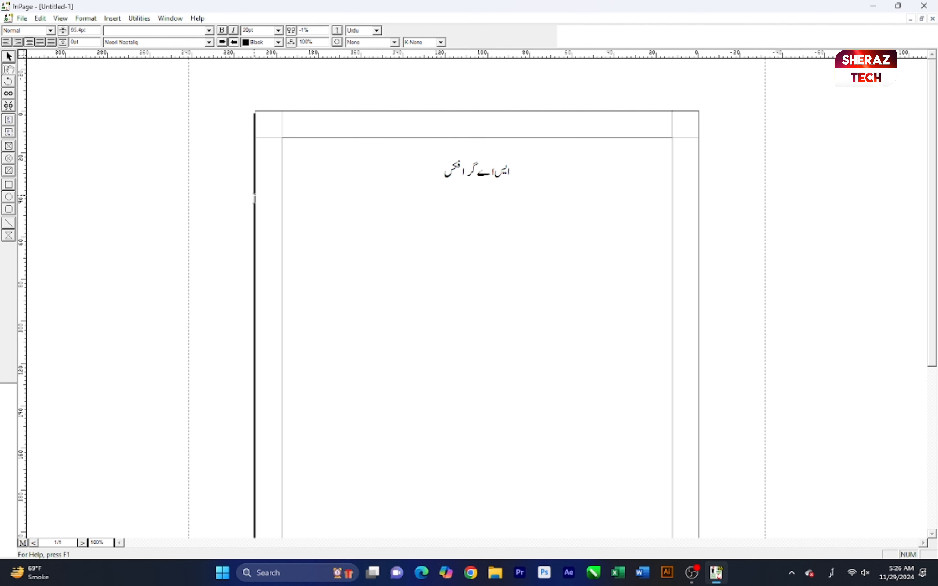
- Set the Urdu line's font size to 12 pt while viewing the page at 200%
{"action": "key", "text": "ctrl+2"}
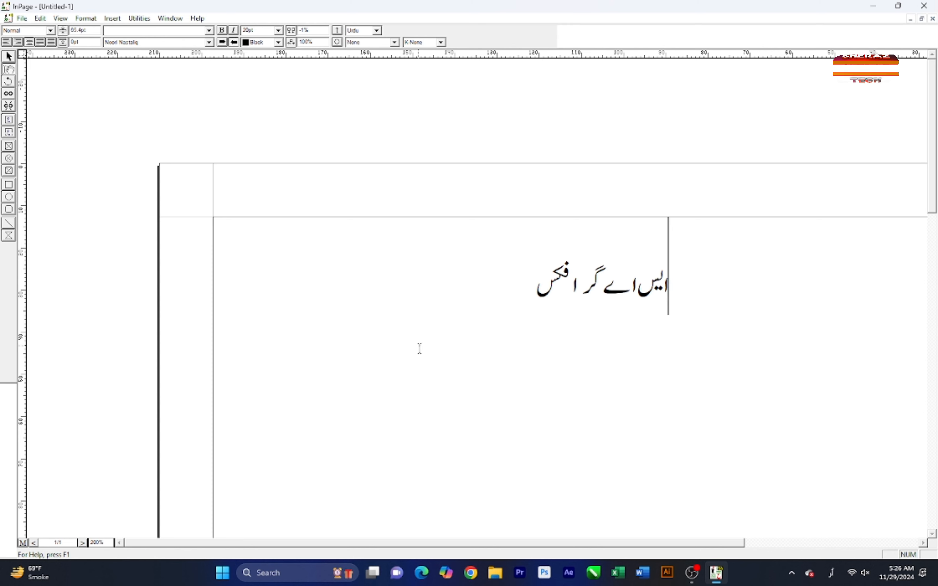
{"action": "left_click_drag", "start_coordinate": [512, 296], "coordinate": [703, 287]}
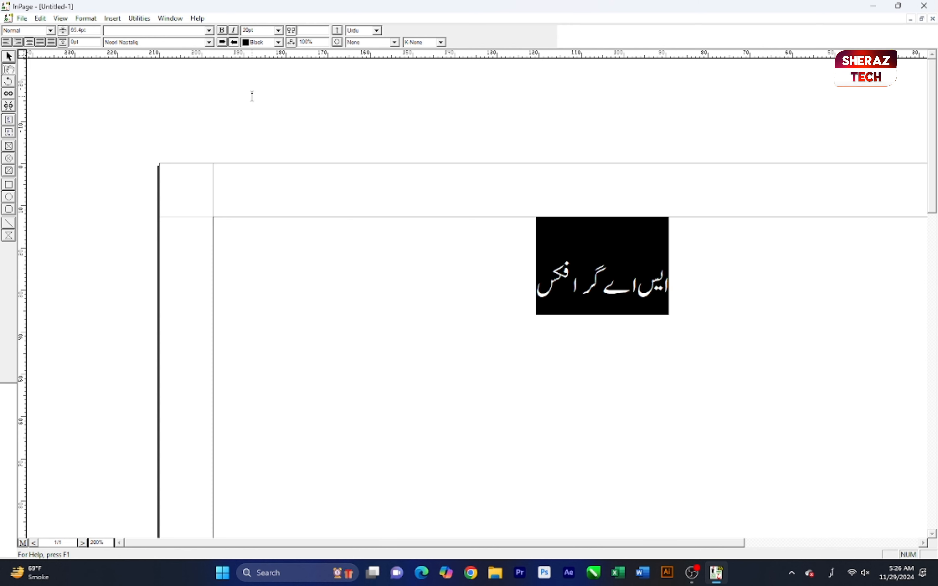
{"action": "left_click", "coordinate": [269, 30]}
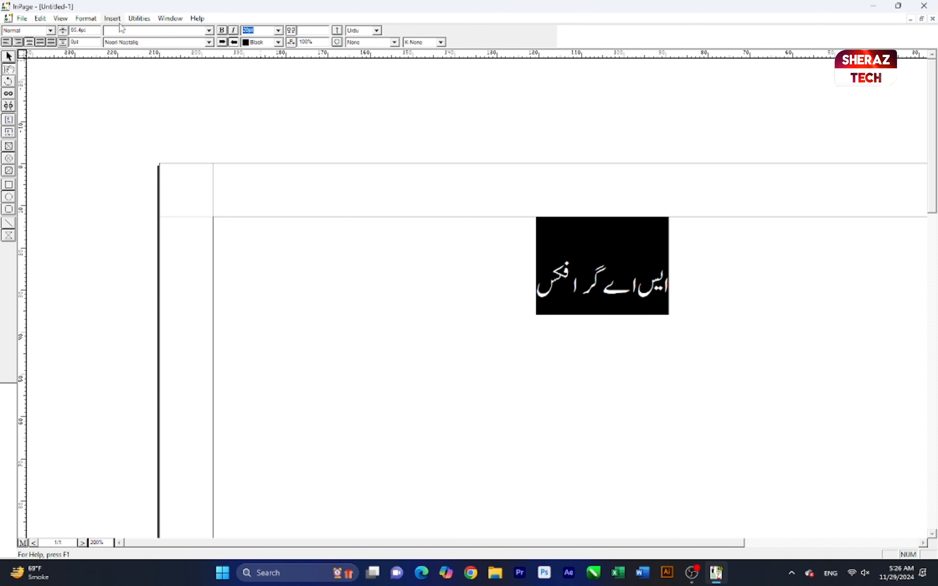
{"action": "type", "text": "12"}
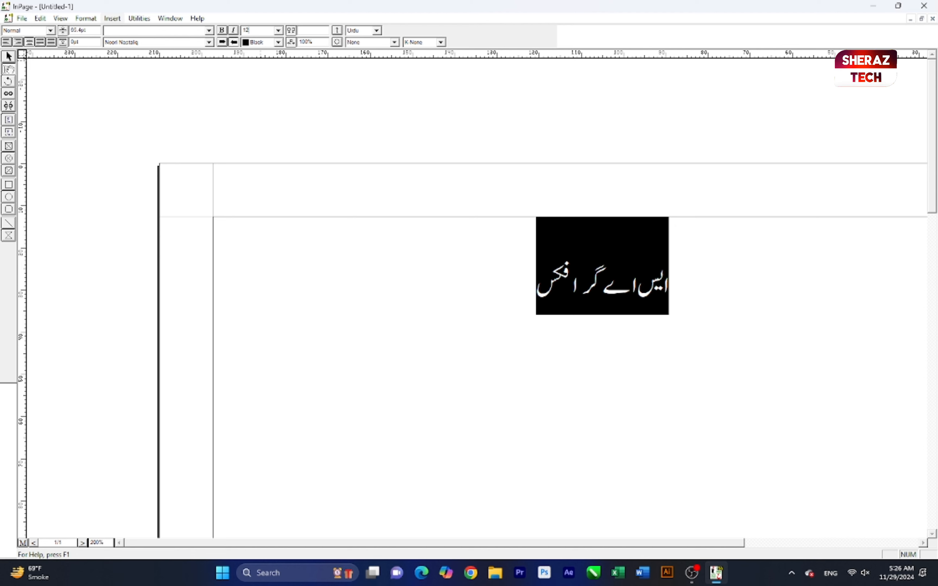
{"action": "key", "text": "Return"}
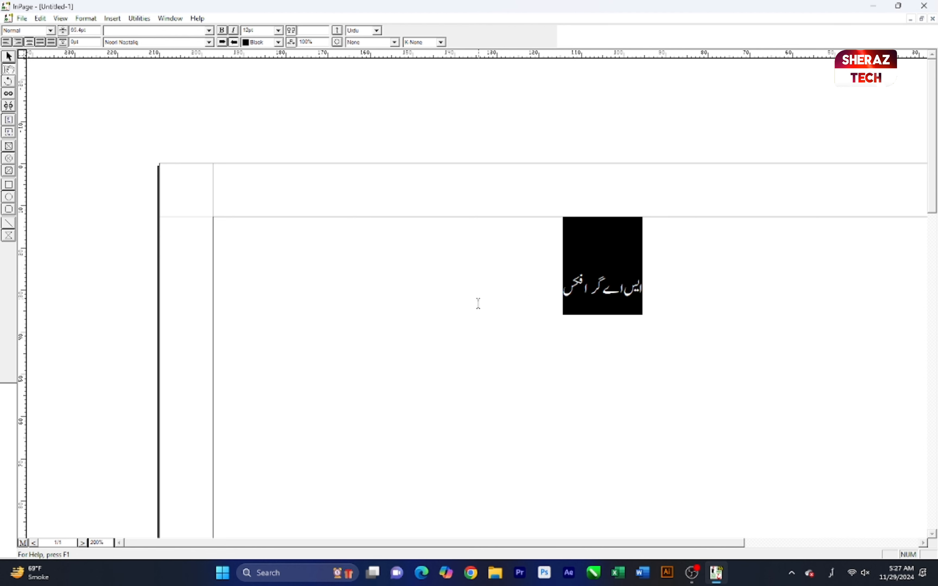
- Return the page view to 100% and set the Urdu line's font size to 20 pt
{"action": "key", "text": "ctrl+1"}
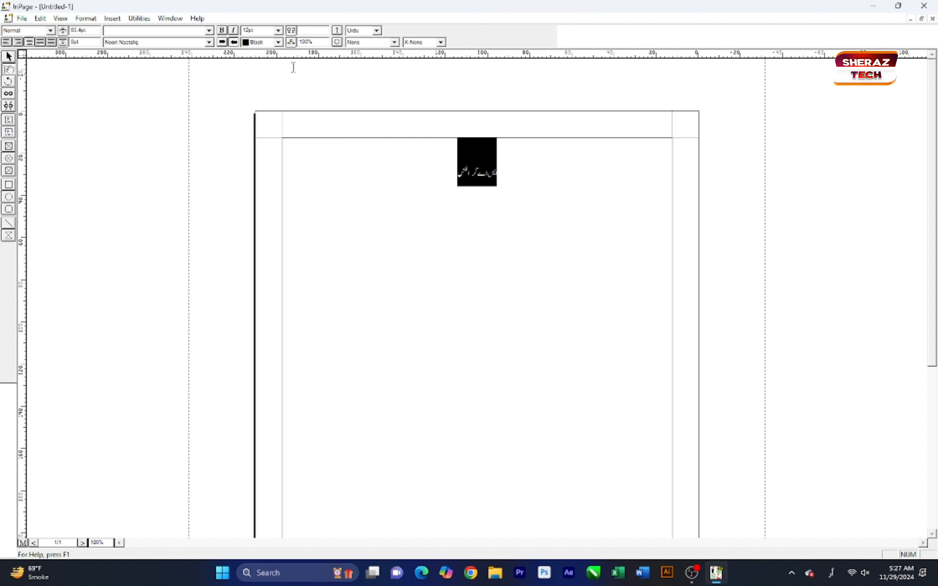
{"action": "double_click", "coordinate": [260, 30]}
{"action": "type", "text": "20"}
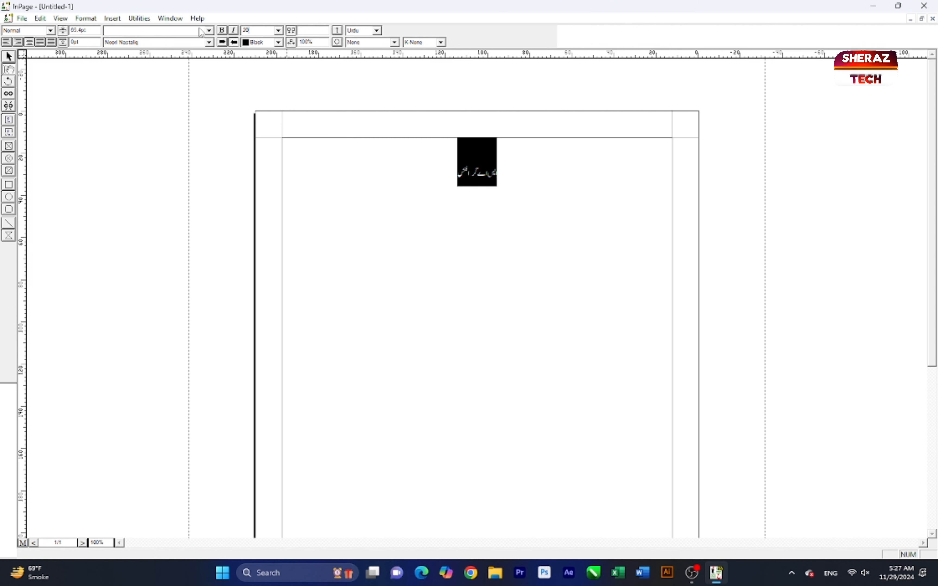
{"action": "key", "text": "Return"}
- Try font sizes of 60 pt and 48 pt on the selected Urdu line and finish by setting it to 36 pt
{"action": "left_click", "coordinate": [278, 30]}
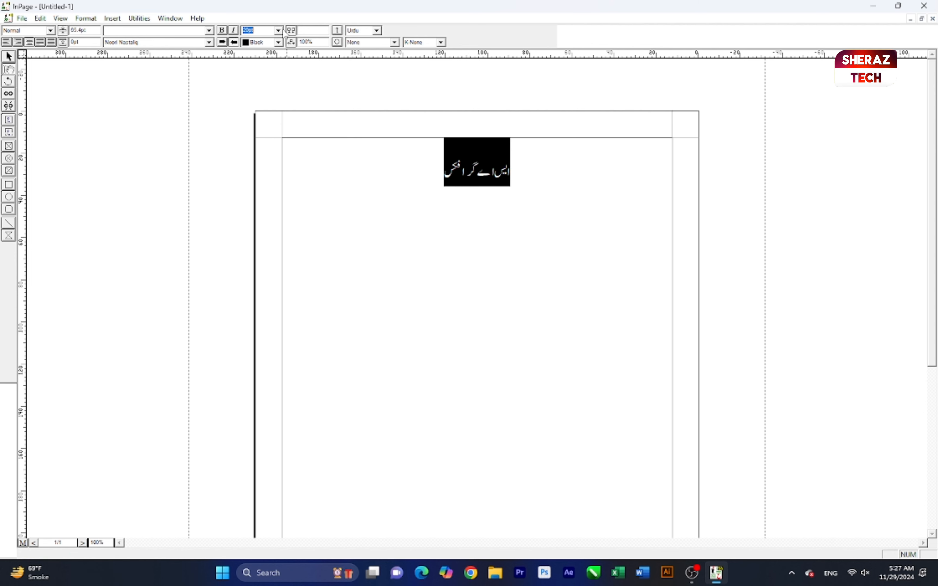
{"action": "left_click", "coordinate": [261, 100]}
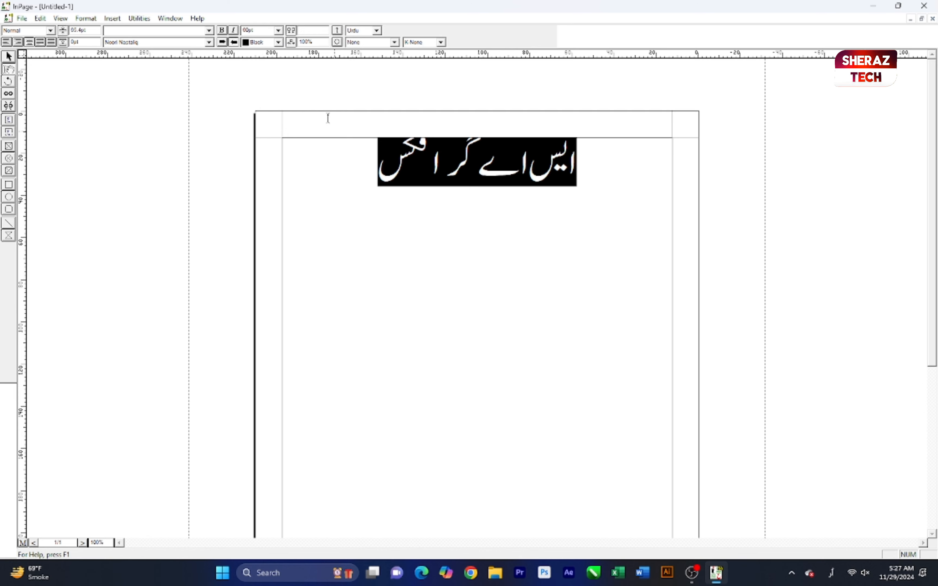
{"action": "left_click", "coordinate": [281, 30]}
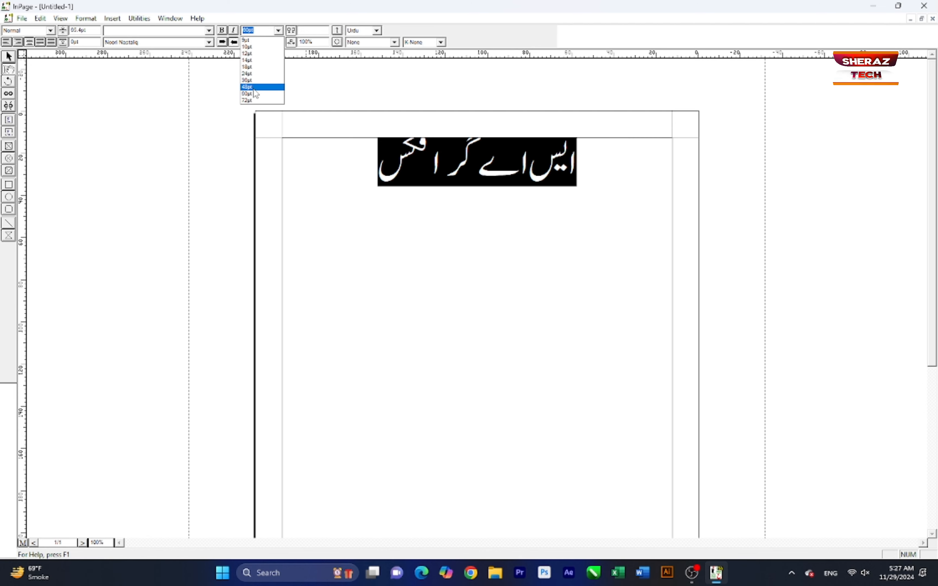
{"action": "left_click", "coordinate": [253, 91]}
{"action": "left_click", "coordinate": [279, 30]}
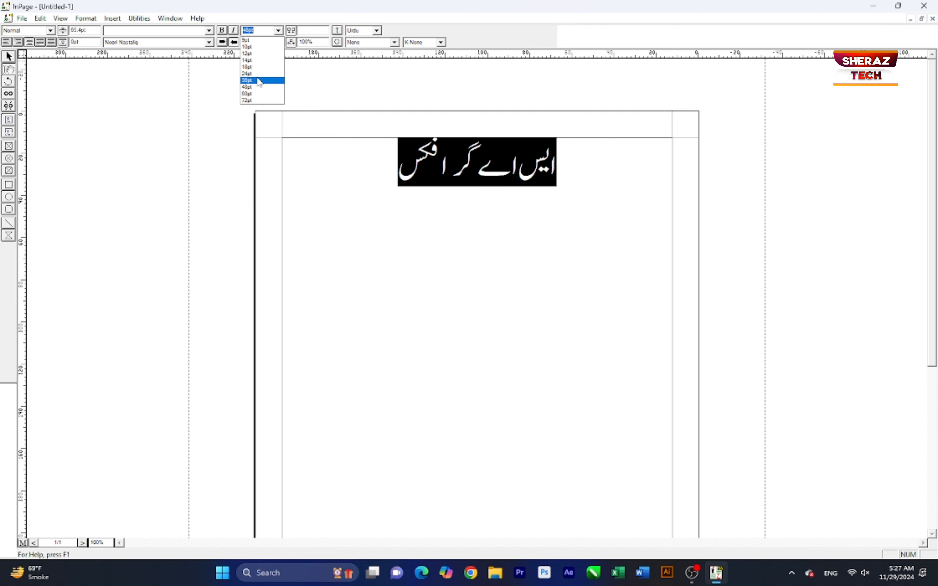
{"action": "left_click", "coordinate": [256, 81]}
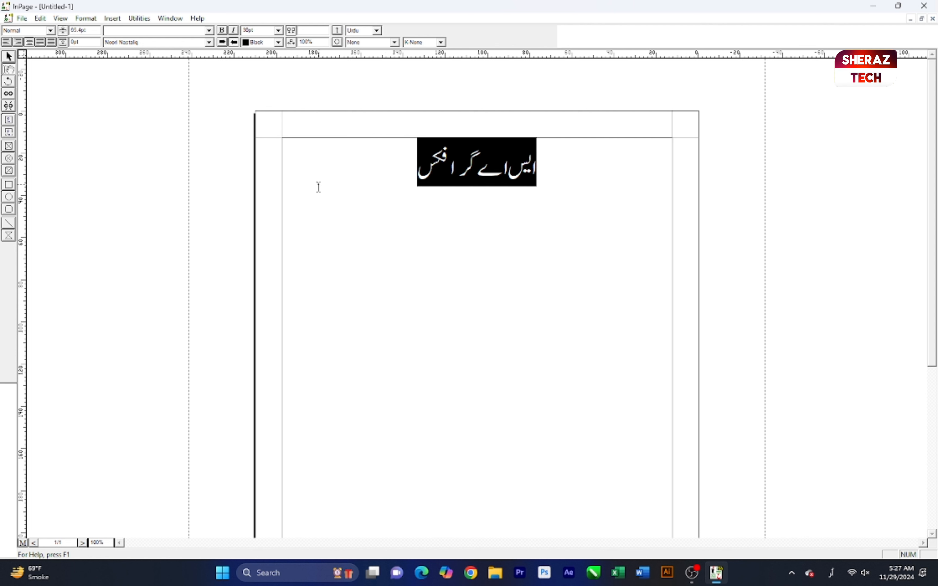
- Try right, left and centre alignment on the Urdu line, finish by force-justifying it across the full text width, and deselect it
{"action": "key", "text": "ctrl+r"}
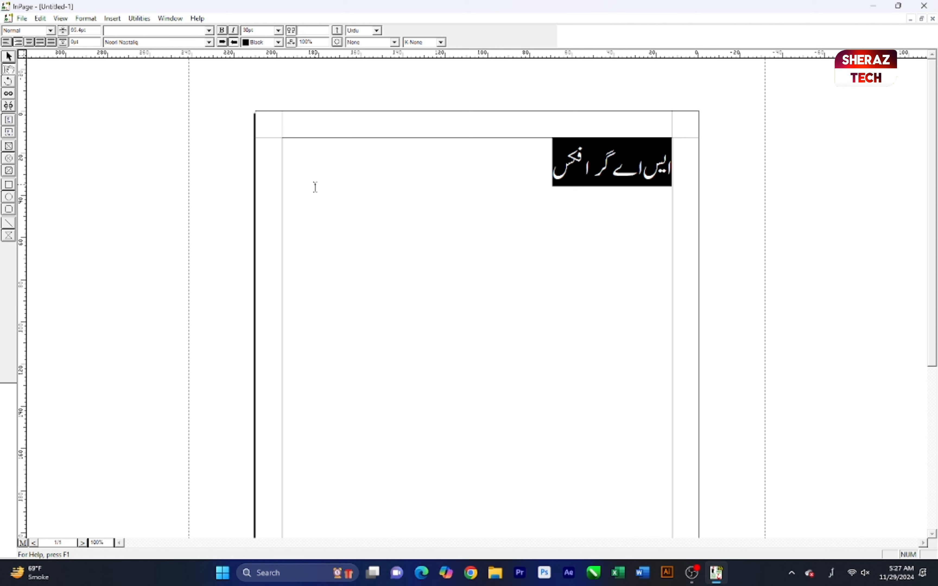
{"action": "key", "text": "ctrl+l"}
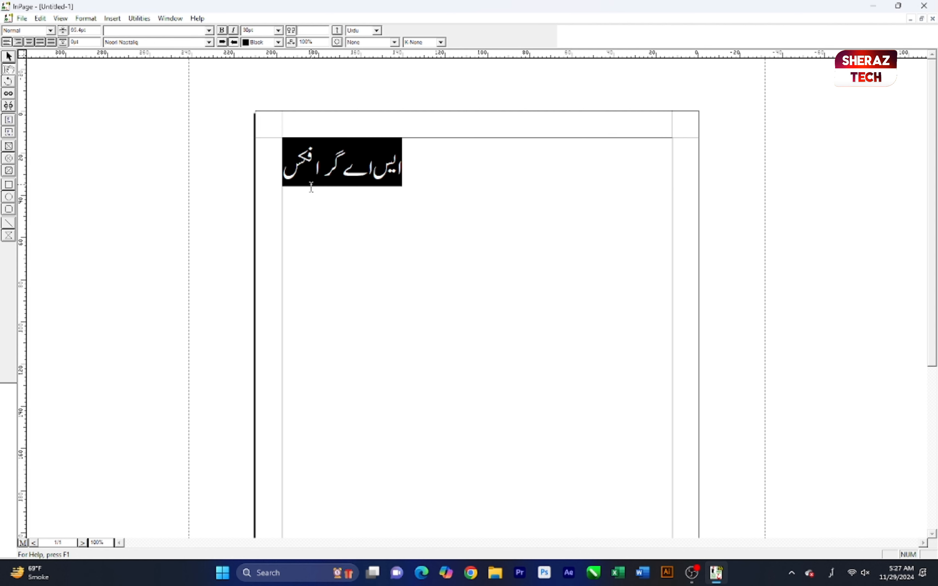
{"action": "key", "text": "ctrl+e"}
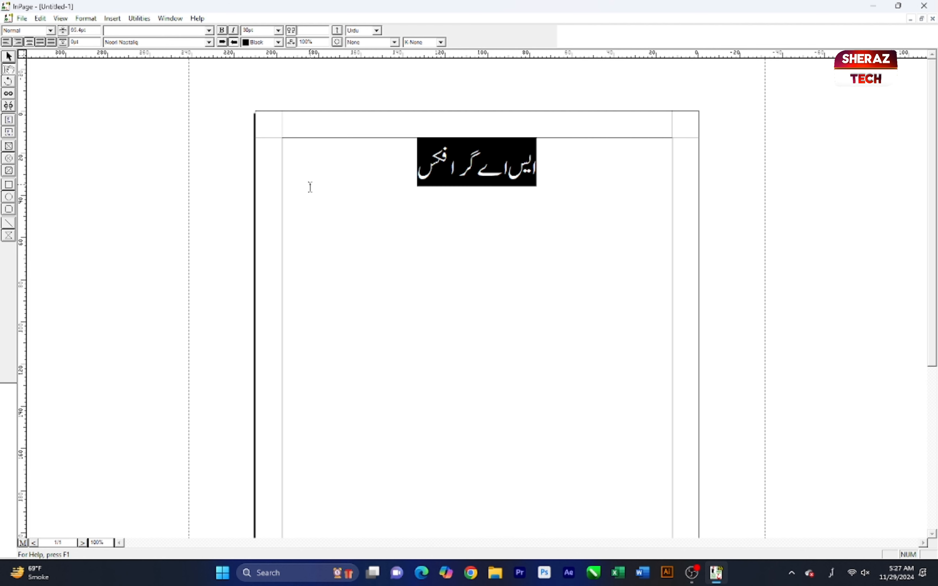
{"action": "key", "text": "ctrl+r"}
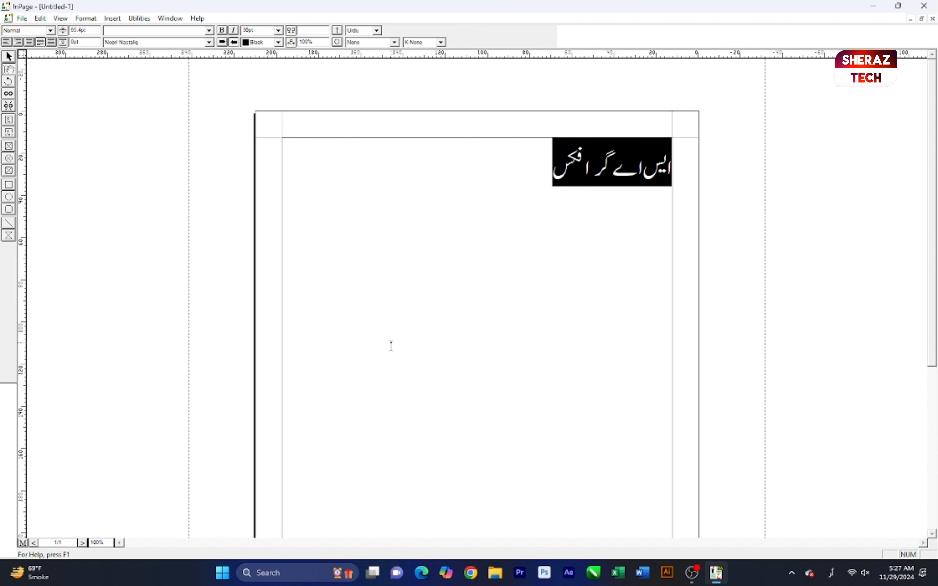
{"action": "key", "text": "ctrl+shift+j"}
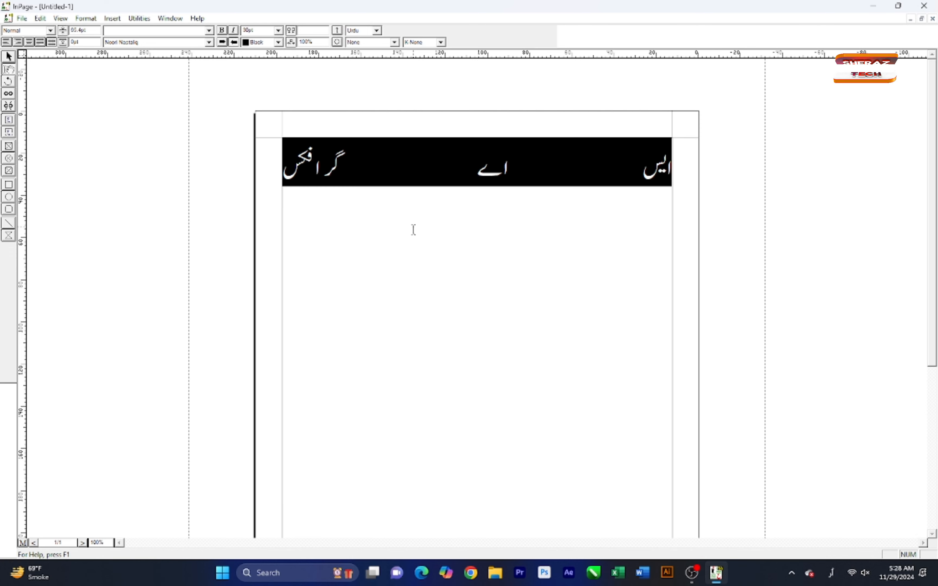
{"action": "left_click", "coordinate": [404, 265]}
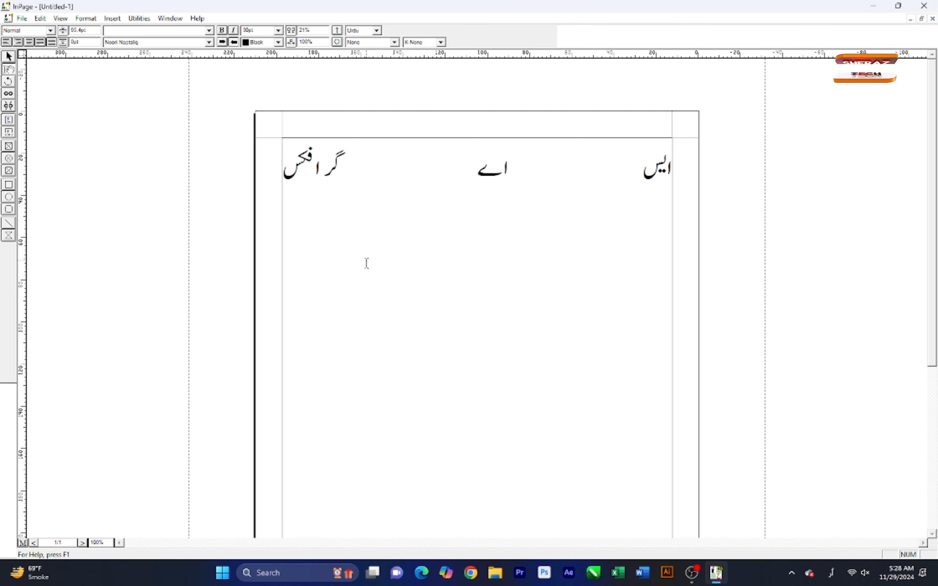